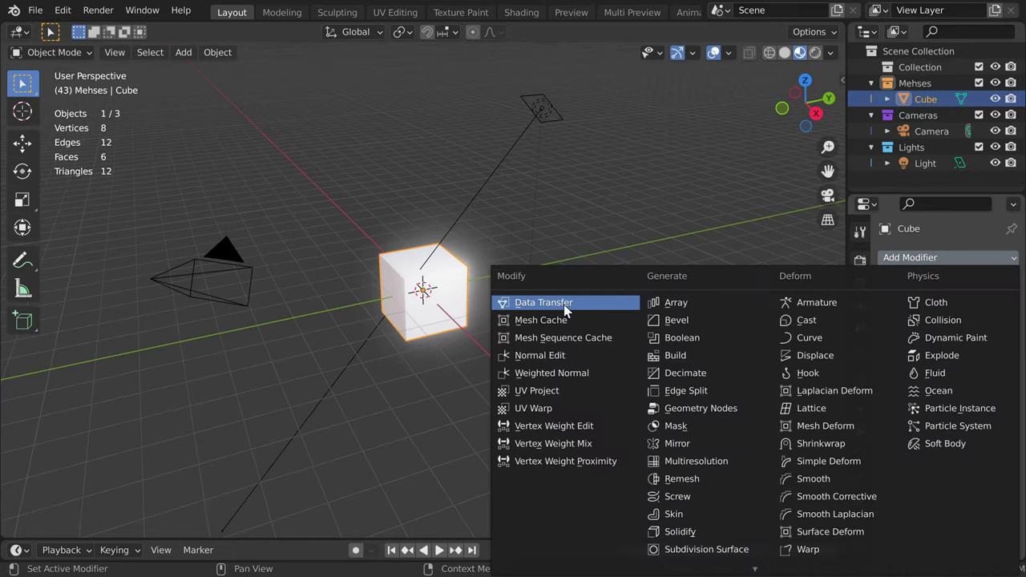
Step: Add a Data Transfer modifier to the cube
click(563, 304)
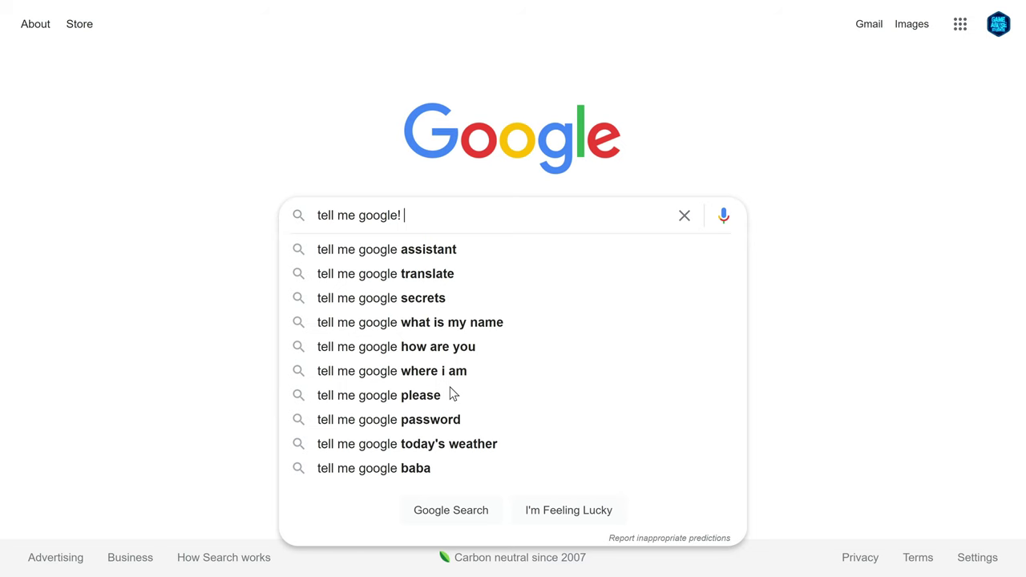
Step: Switch to the web browser and search Google for "tell me google! tell me!"
text(tell me google! tell me!)
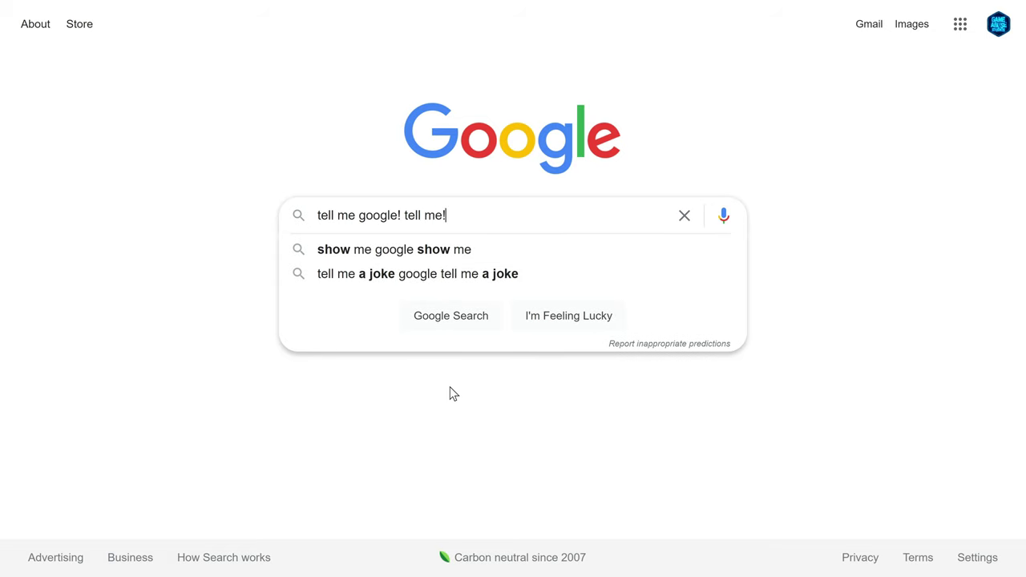
key(Return)
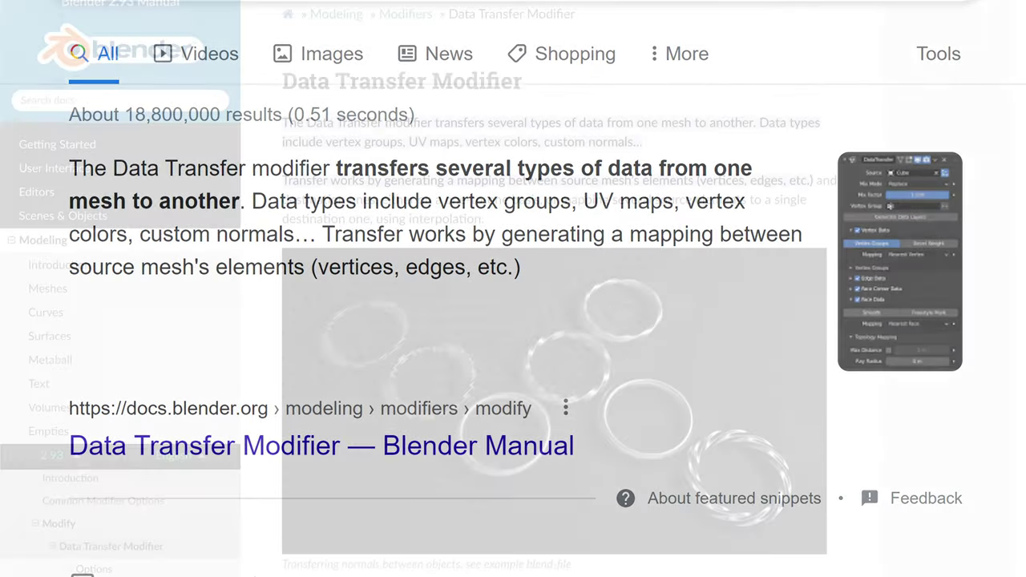
Step: Read the Data Transfer Modifier manual page, covering its options and the selection of data to transfer
scroll(421, 289, down, 5)
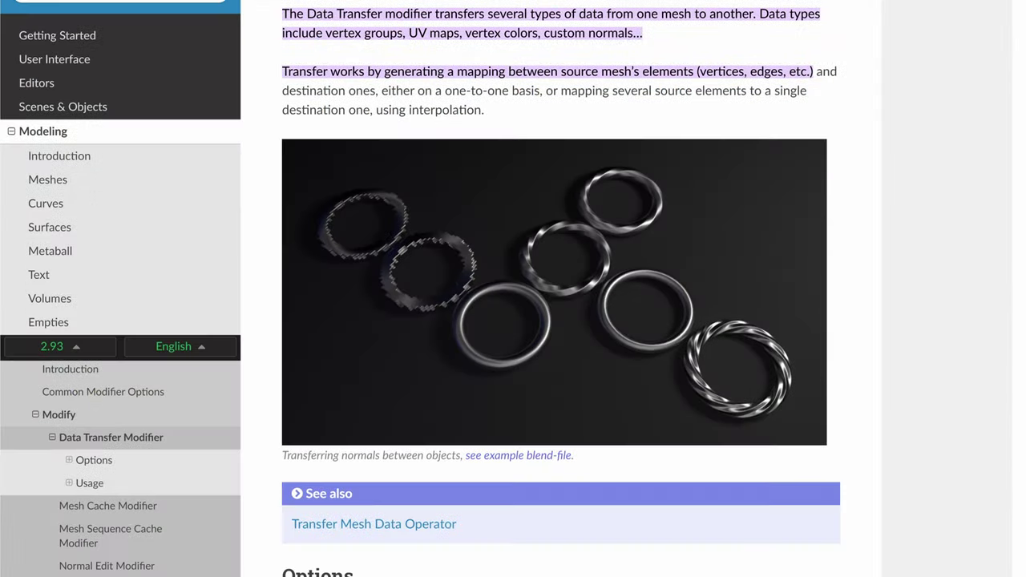
scroll(421, 289, down, 5)
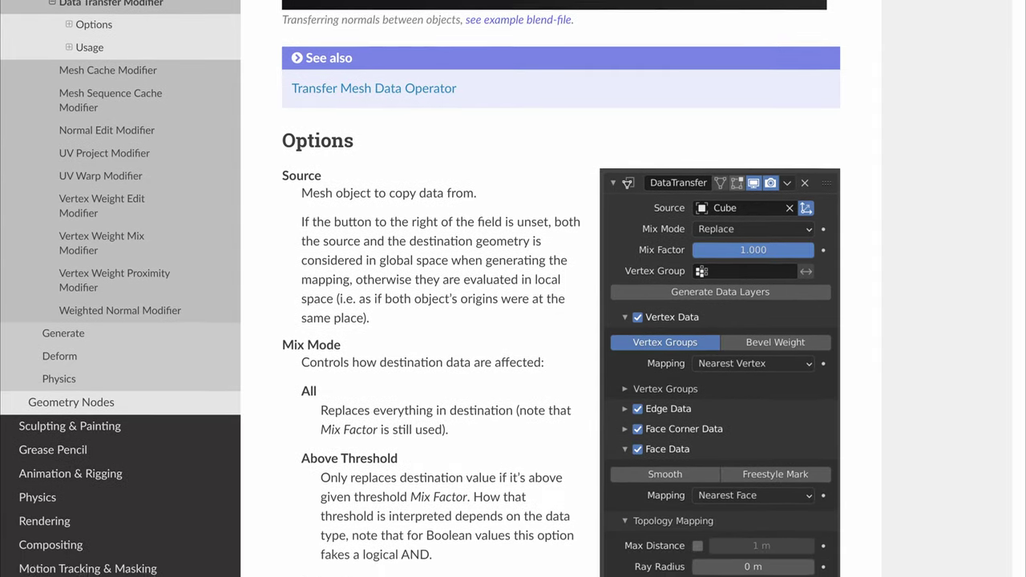
scroll(421, 289, down, 5)
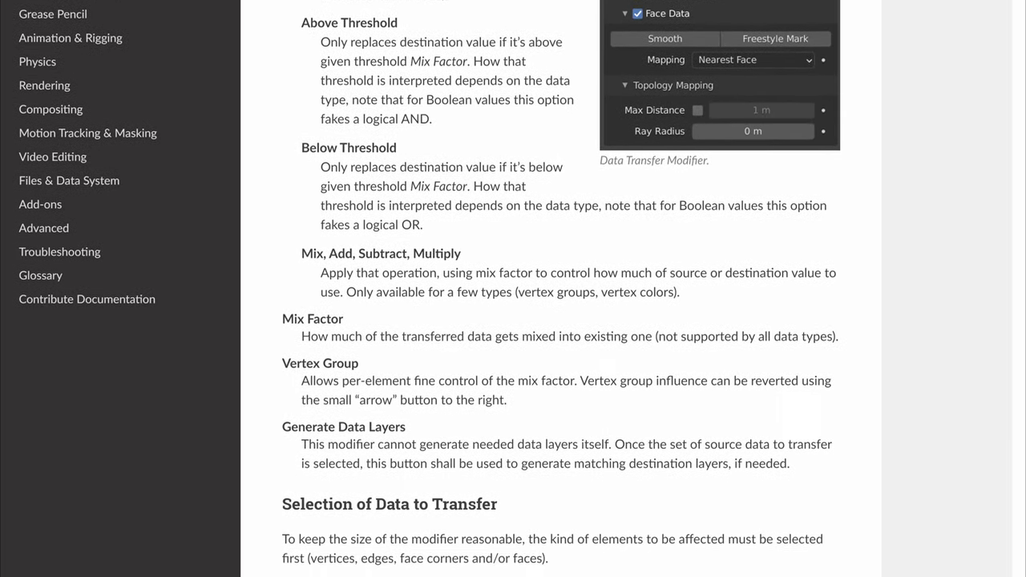
scroll(421, 288, down, 5)
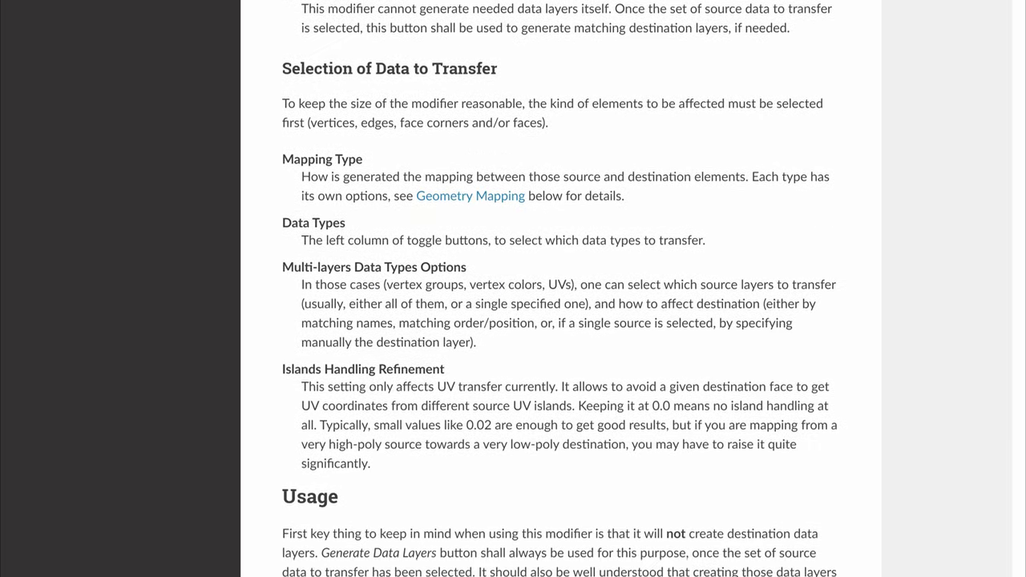
scroll(561, 289, up, 2)
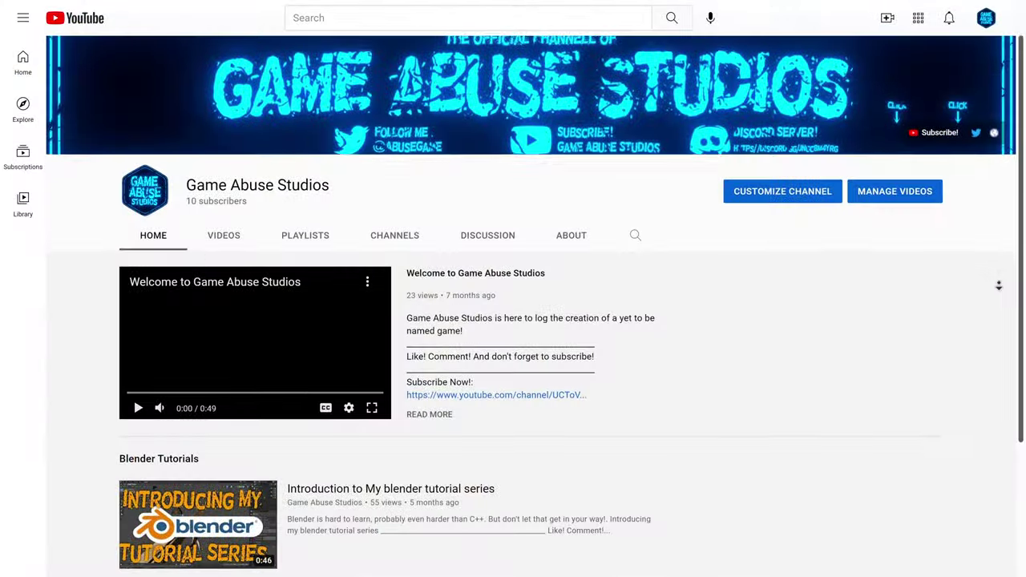
scroll(513, 321, down, 3)
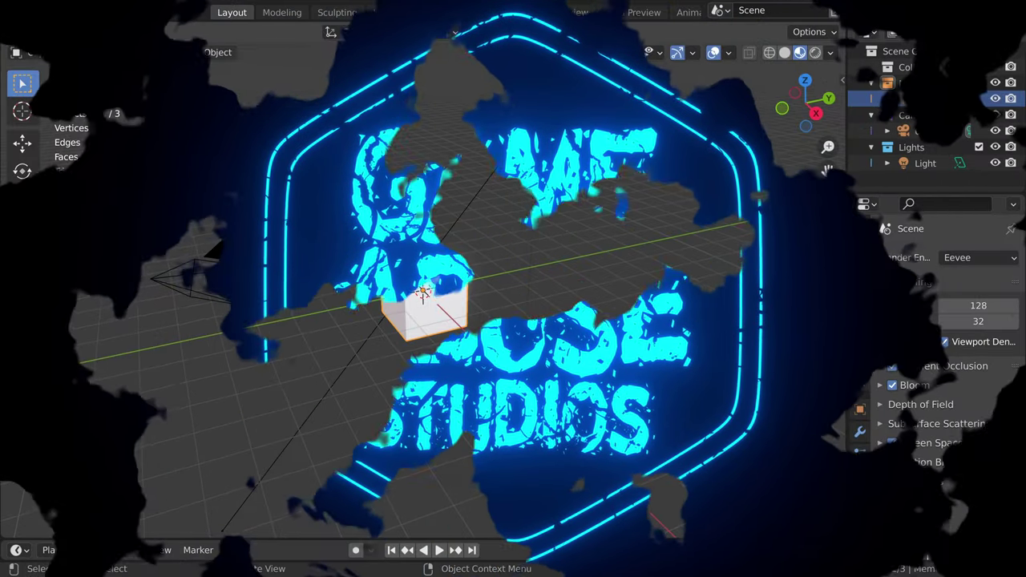
mouse_move(561, 401)
middle_down()
mouse_move(578, 412)
mouse_move(578, 436)
mouse_move(573, 399)
mouse_move(506, 403)
mouse_move(516, 394)
mouse_move(575, 401)
middle_up()
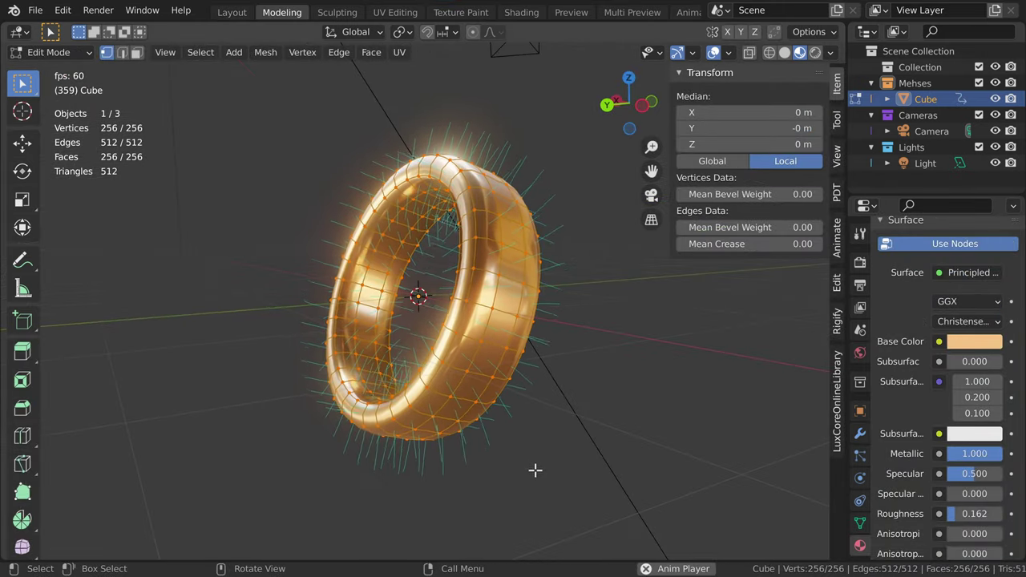
middle_drag(350, 482, 403, 473)
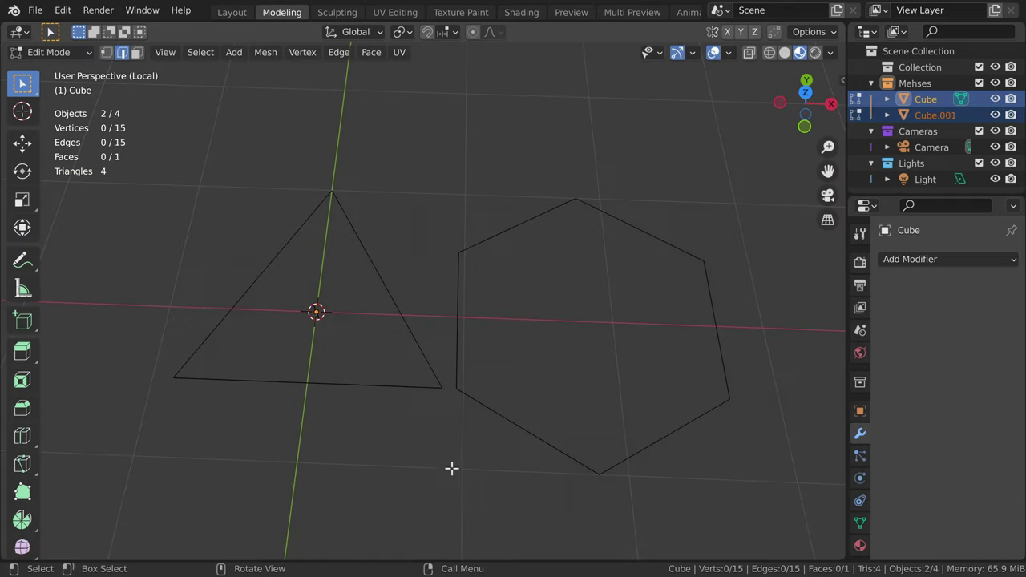
Step: Fill the triangle outline and the hexagon outline with one face each, leaving nothing selected
alt+click(407, 326)
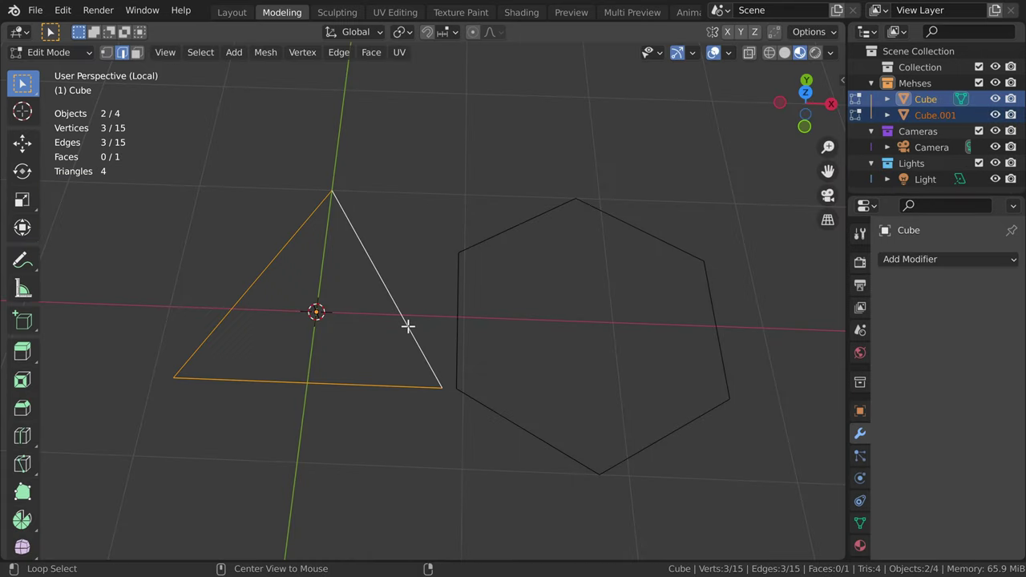
key(f)
alt+click(484, 403)
key(f)
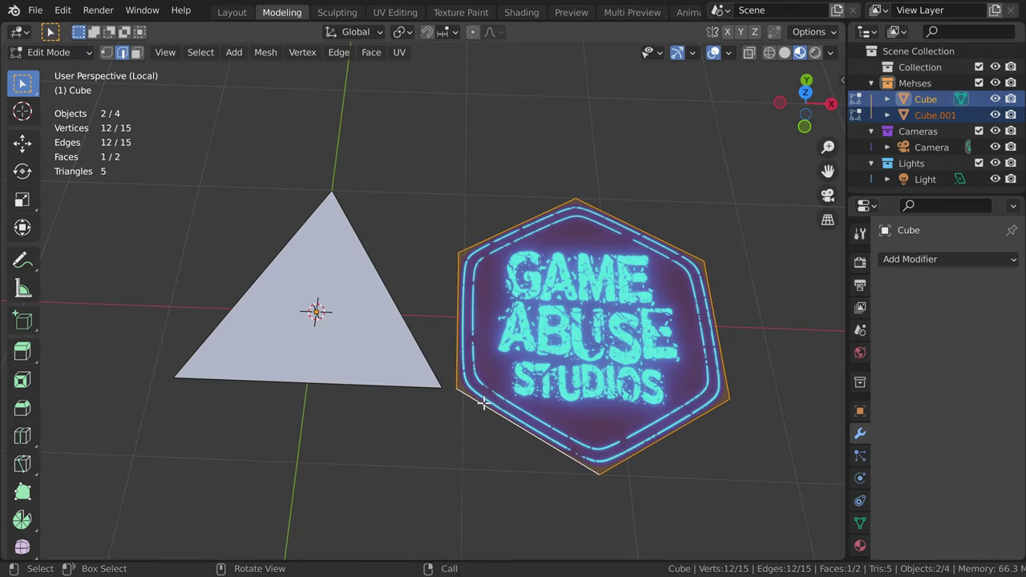
key(a)
key(alt+a)
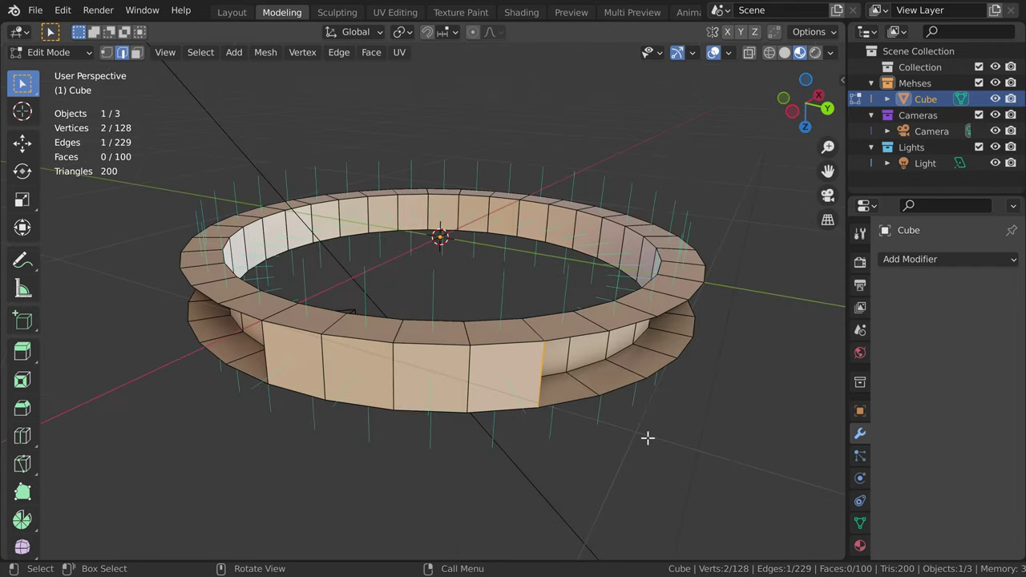
Step: Fill the open gap in the ring's outer wall with consecutive faces, starting from the selected vertical edge
key(f)
key(f)
key(f)
middle_drag(708, 394, 662, 360)
key(f)
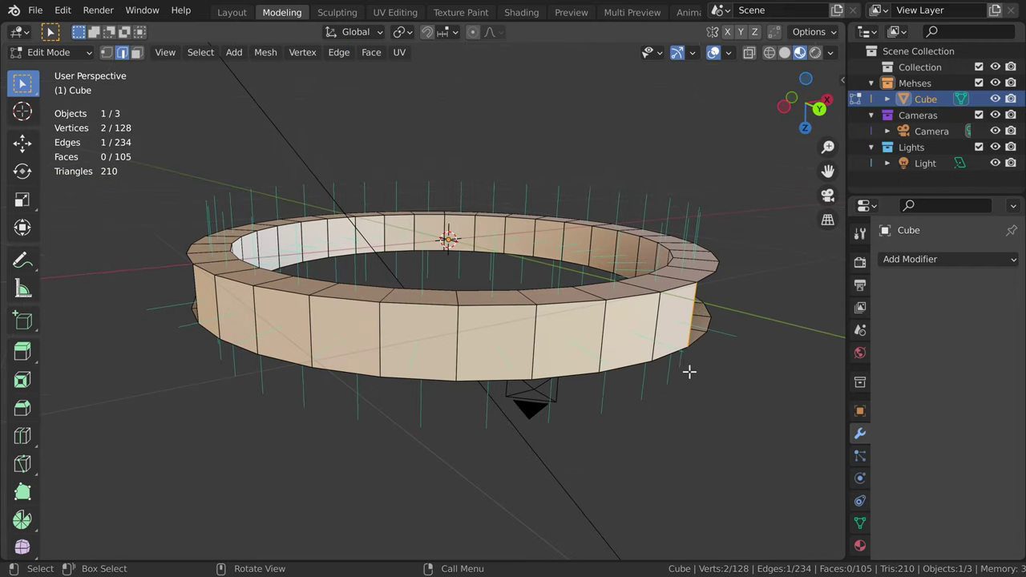
key(f)
key(f)
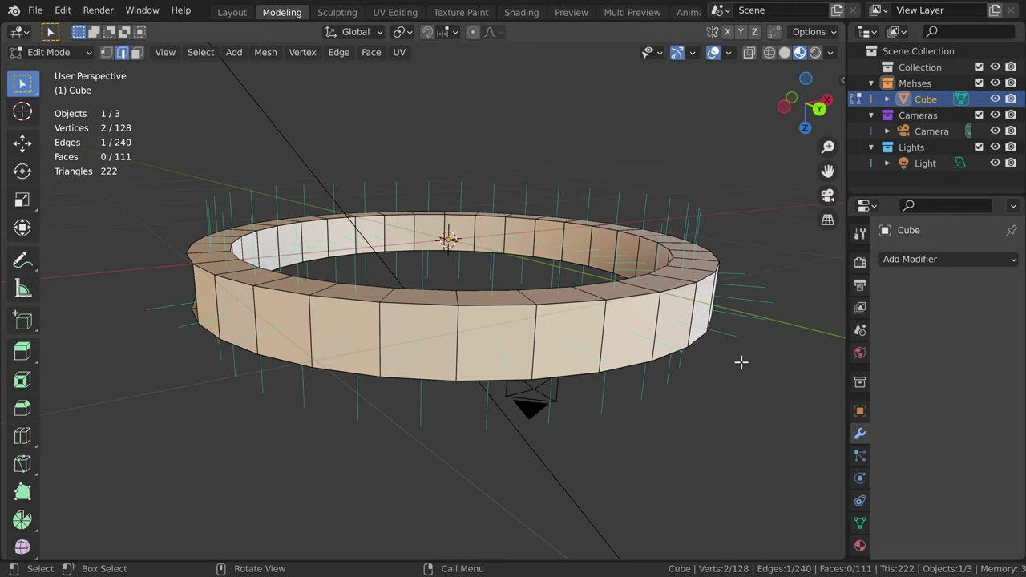
key(f)
key(f)
key(f)
key(f)
key(f)
key(f)
key(f)
key(f)
key(f)
key(f)
key(f)
key(f)
key(f)
key(f)
key(f)
middle_drag(492, 413, 585, 436)
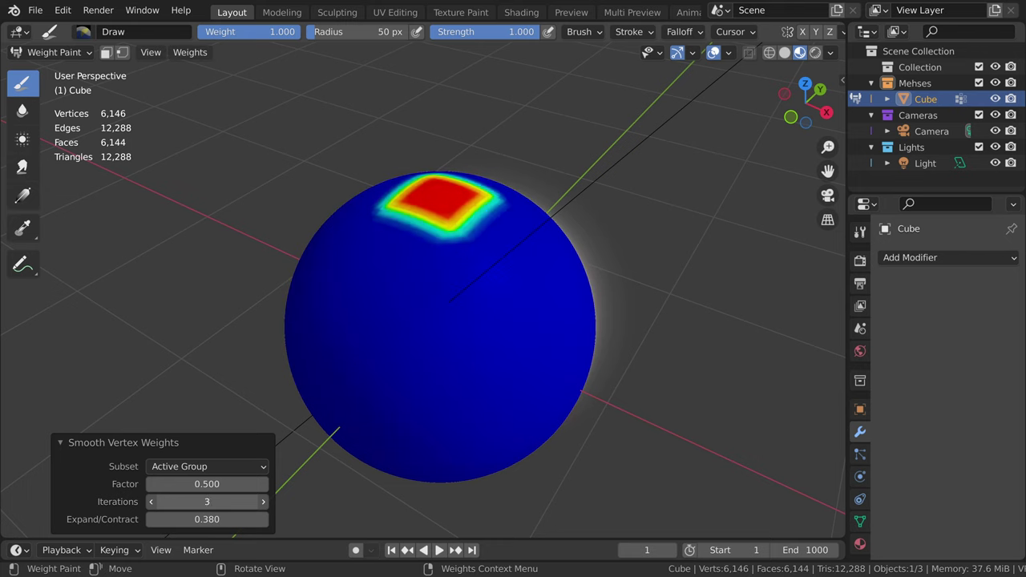
Step: Adjust the Expand/Contract amount of the sphere's Smooth Vertex Weights operation and set its iterations to 50
drag(255, 520, 264, 522)
double_click(207, 502)
text(50)
key(Return)
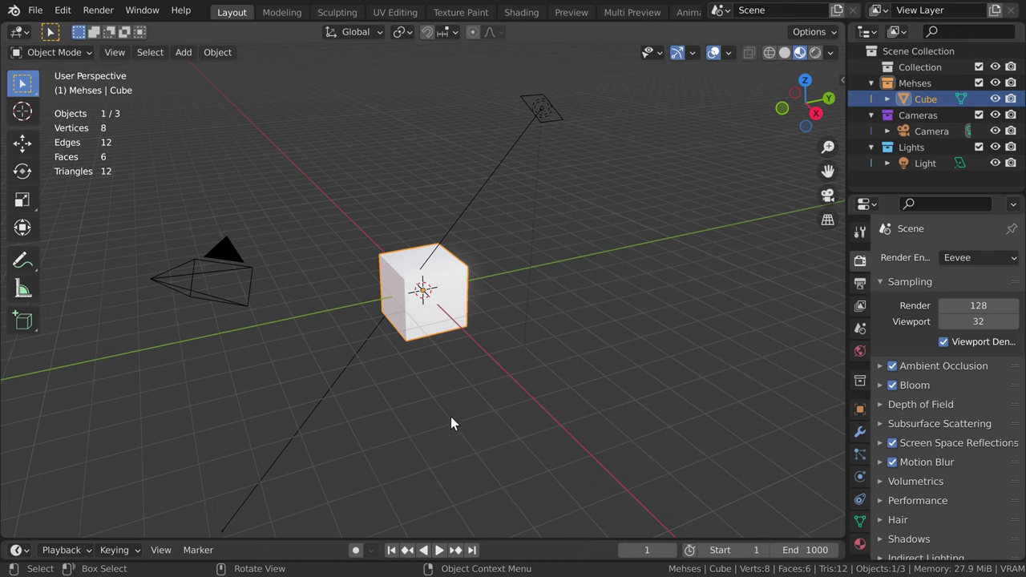
Step: Duplicate the cube, place the copy beside the original, and add a Data Transfer modifier to the copy
key(shift+d)
click(710, 427)
click(860, 432)
click(907, 258)
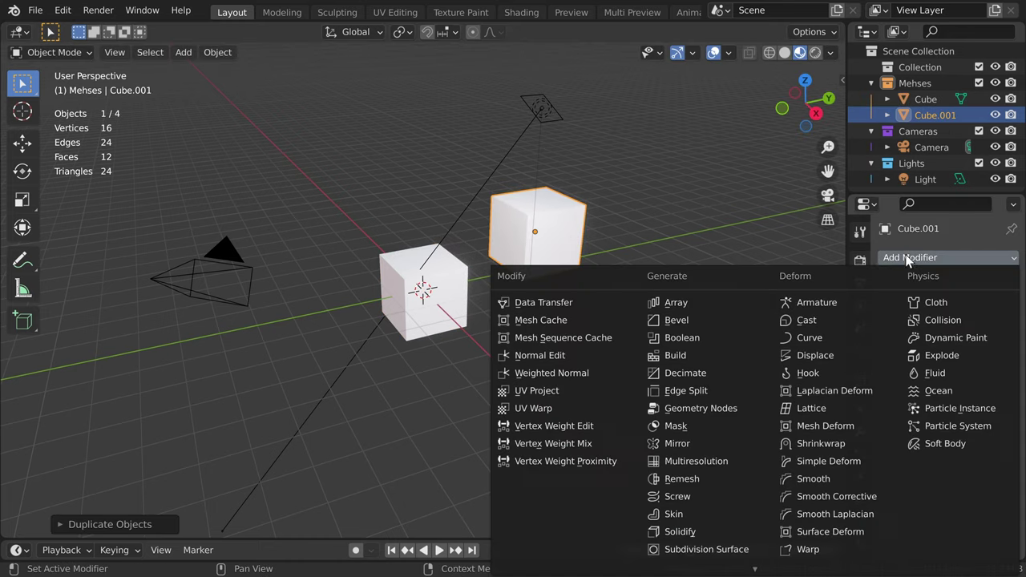
click(541, 304)
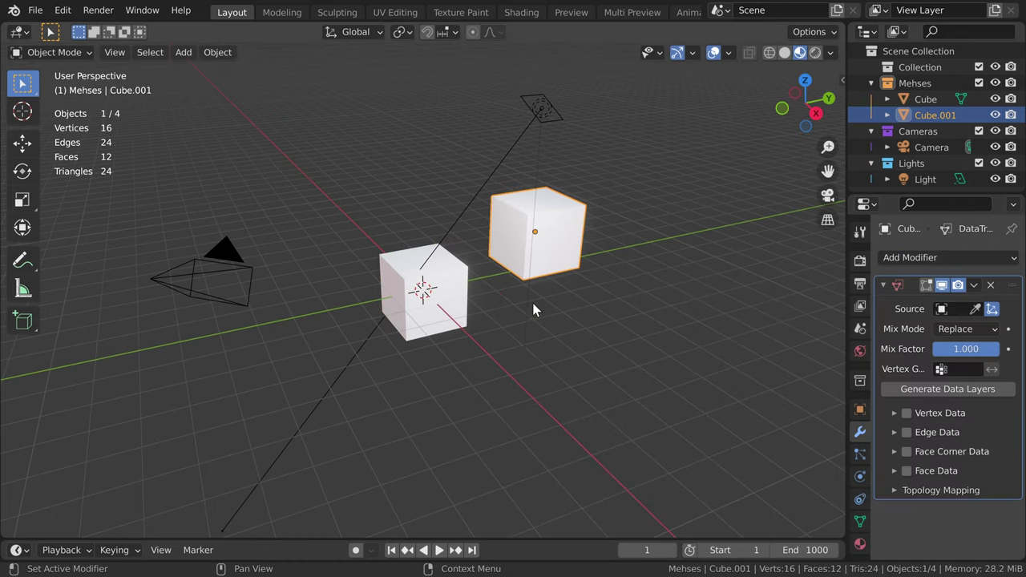
click(439, 274)
click(494, 234)
middle_drag(526, 231, 534, 284)
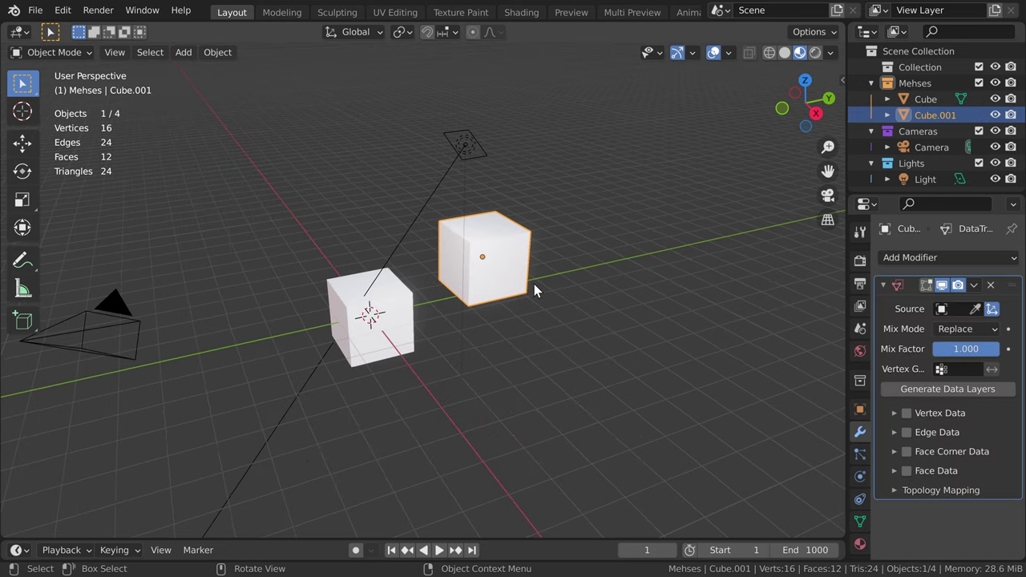
scroll(513, 312, up, 5)
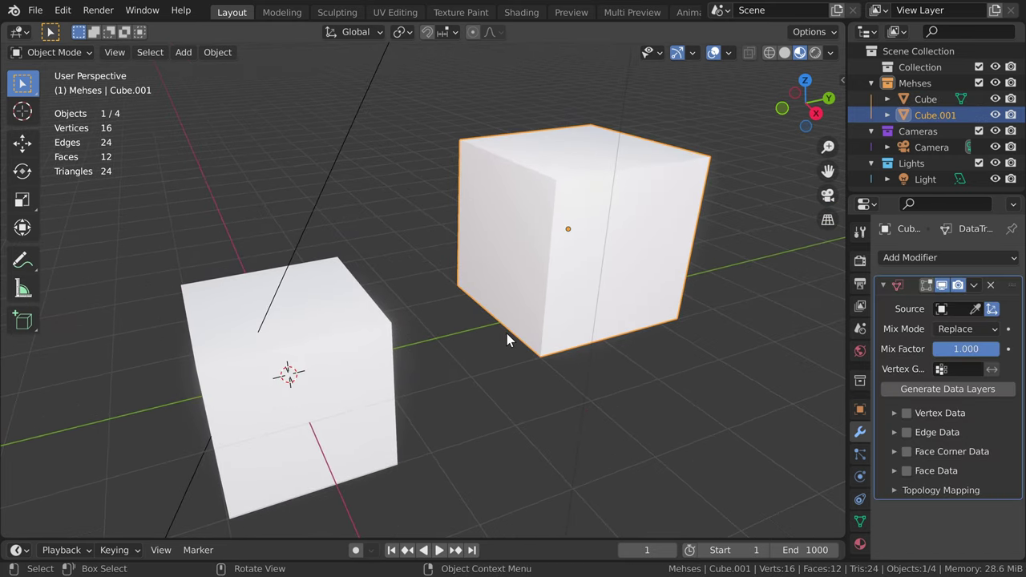
click(368, 340)
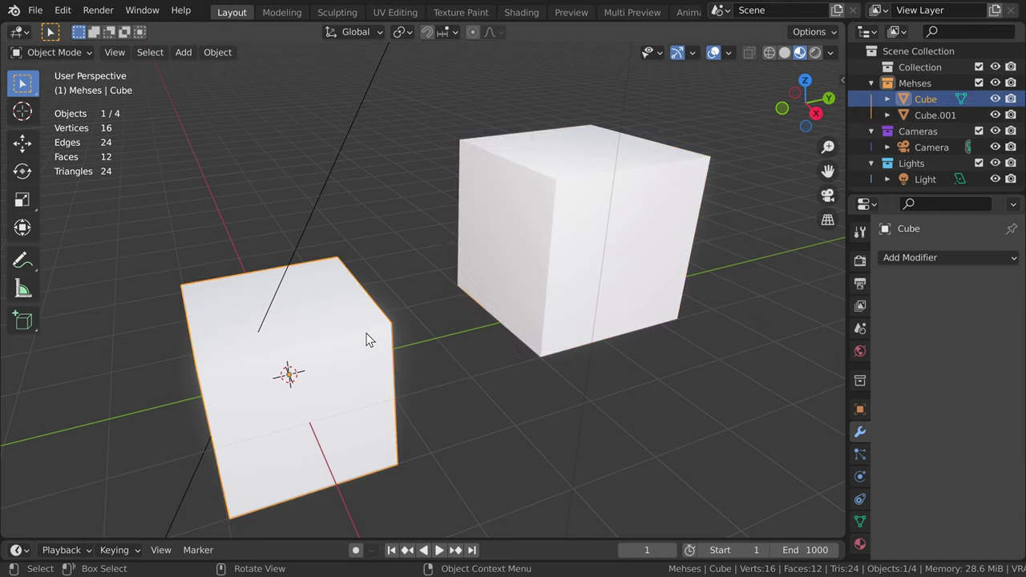
middle_drag(367, 339, 419, 328)
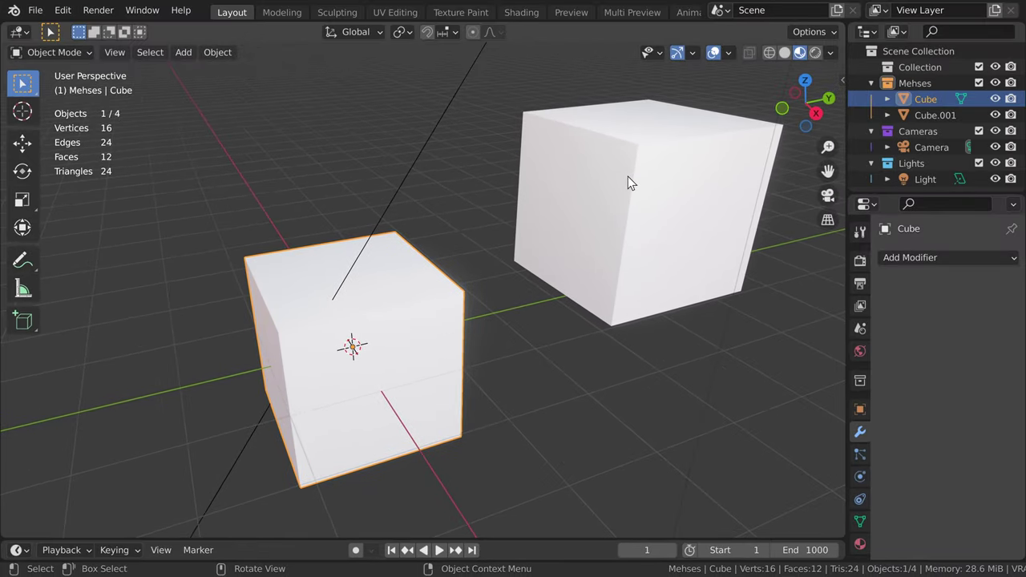
click(628, 176)
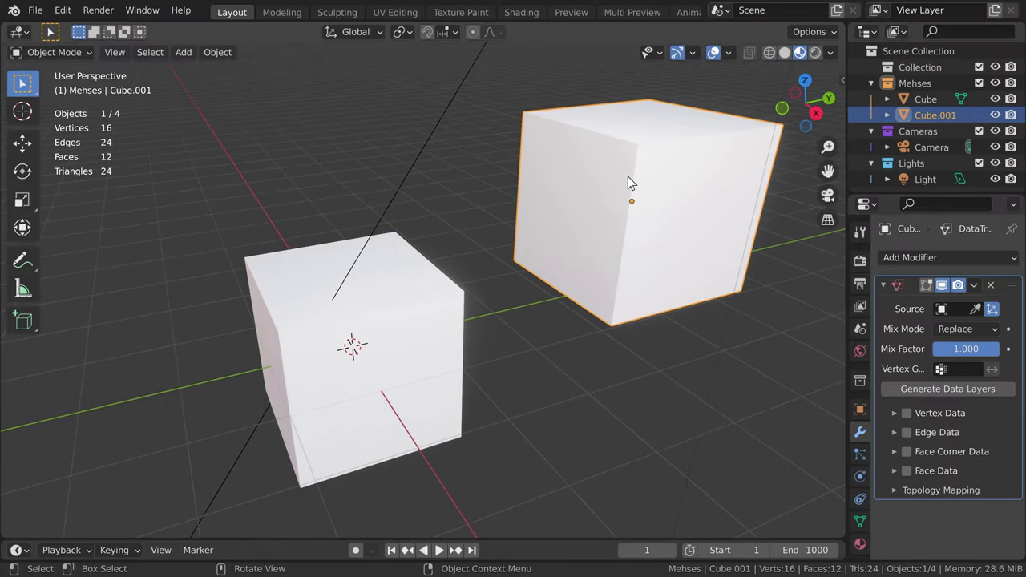
middle_drag(628, 176, 532, 349)
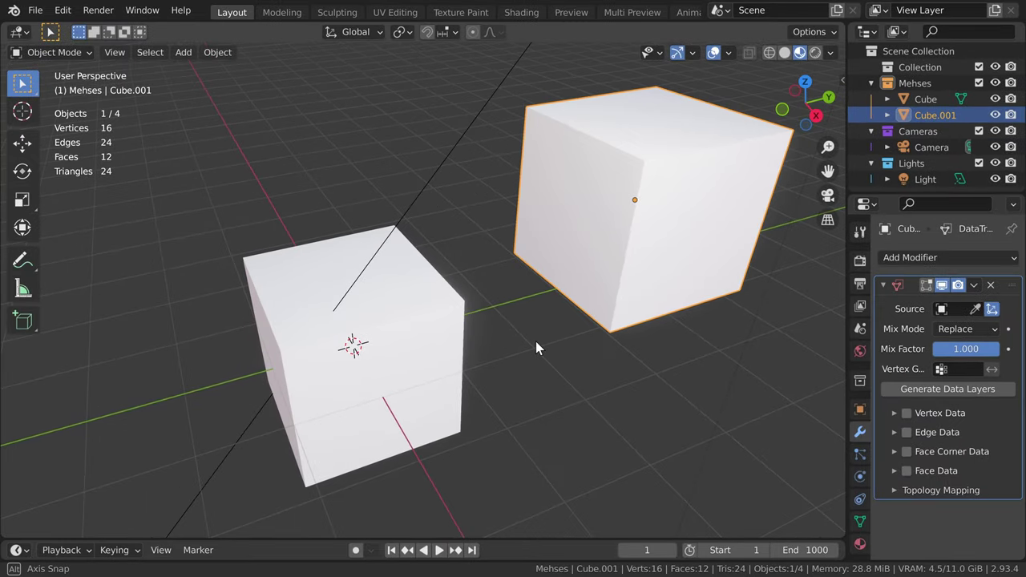
Step: Select the original cube and switch it to Weight Paint mode
click(398, 316)
shift+middle_drag(397, 316, 520, 302)
scroll(517, 286, up, 3)
scroll(517, 285, down, 3)
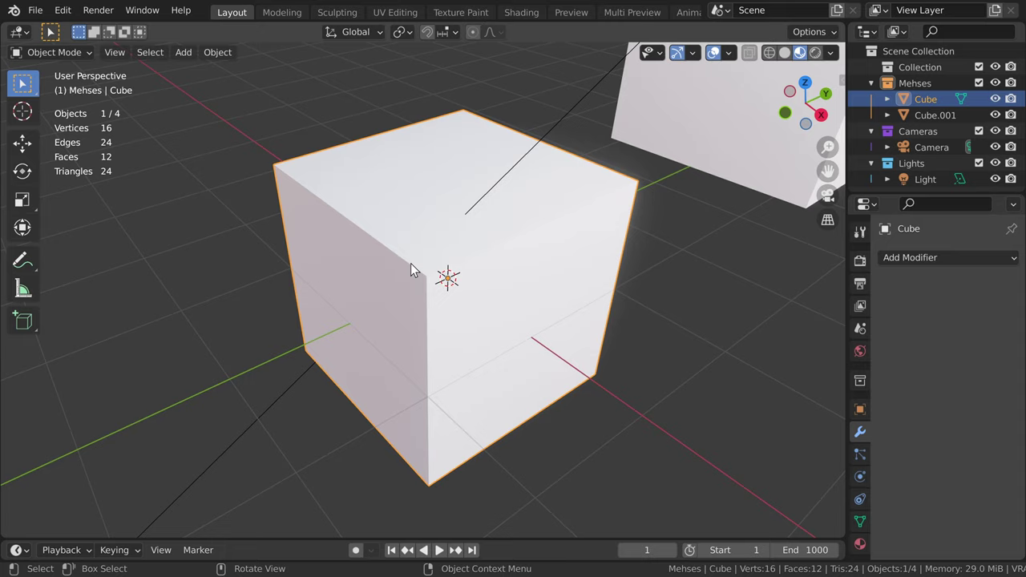
click(51, 52)
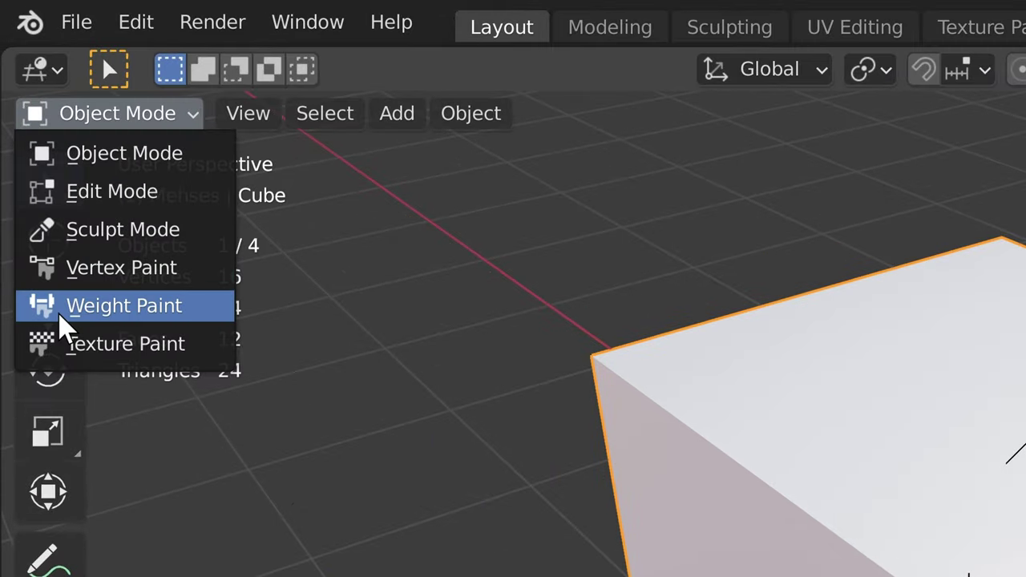
click(136, 313)
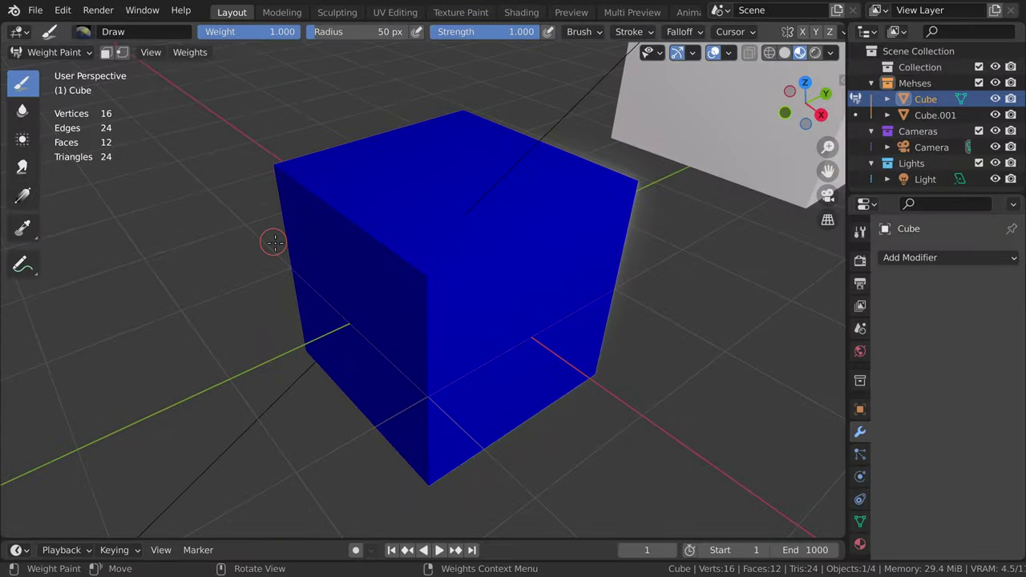
Step: Paint weight onto the original cube's upper front corner vertex with the Draw brush at weight 1.000
middle_drag(273, 242, 298, 246)
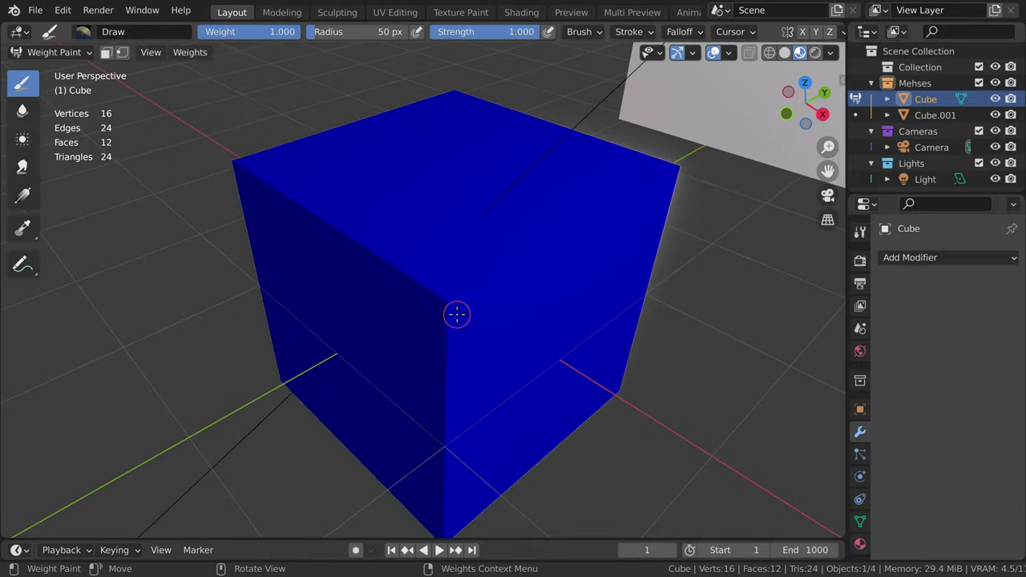
click(447, 301)
middle_drag(387, 292, 428, 293)
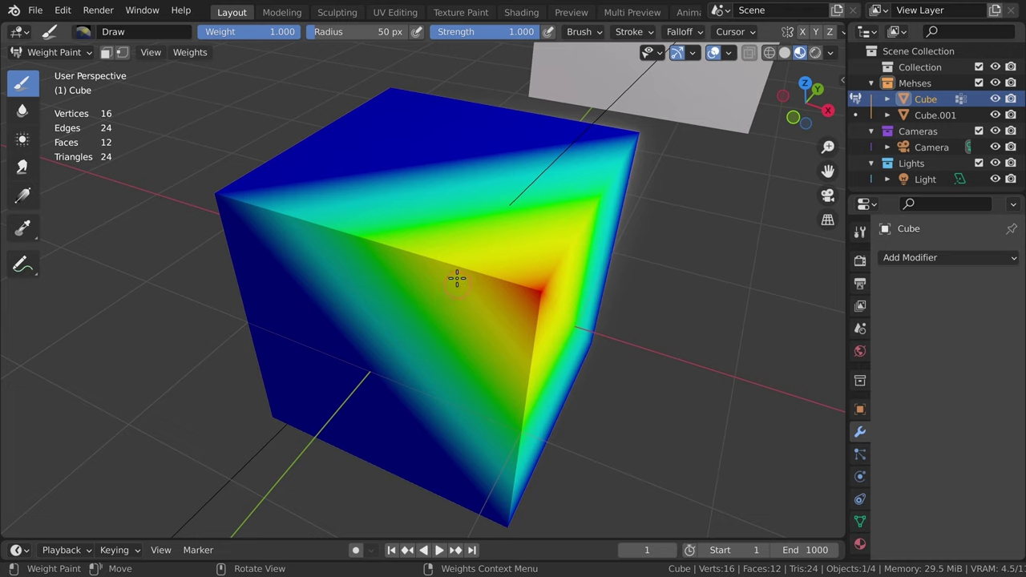
mouse_move(408, 196)
middle_down()
mouse_move(492, 270)
mouse_move(492, 202)
mouse_move(470, 213)
mouse_move(479, 226)
middle_up()
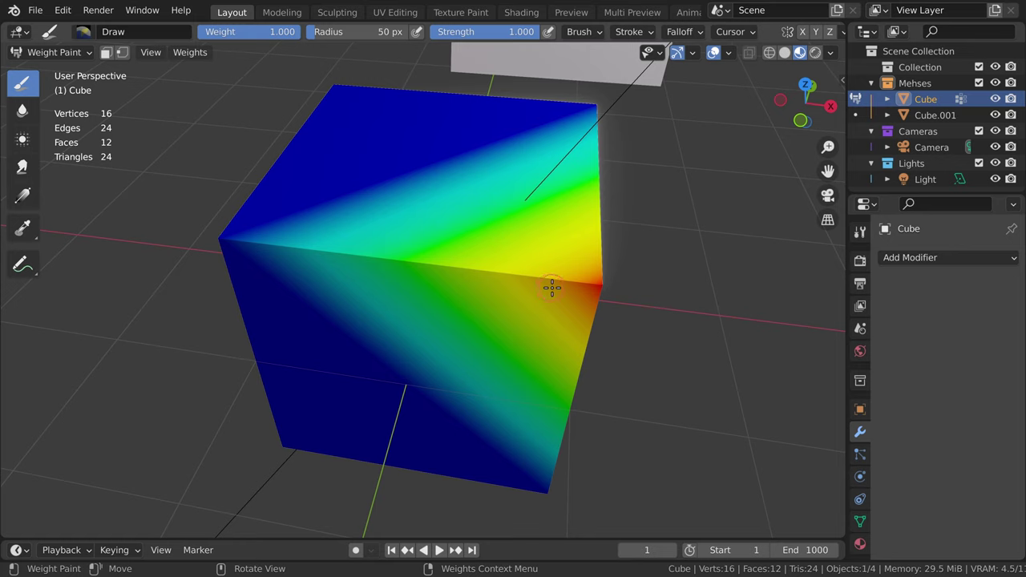
mouse_move(551, 287)
middle_down()
mouse_move(523, 279)
mouse_move(520, 249)
mouse_move(461, 282)
mouse_move(500, 257)
mouse_move(457, 265)
mouse_move(469, 261)
middle_up()
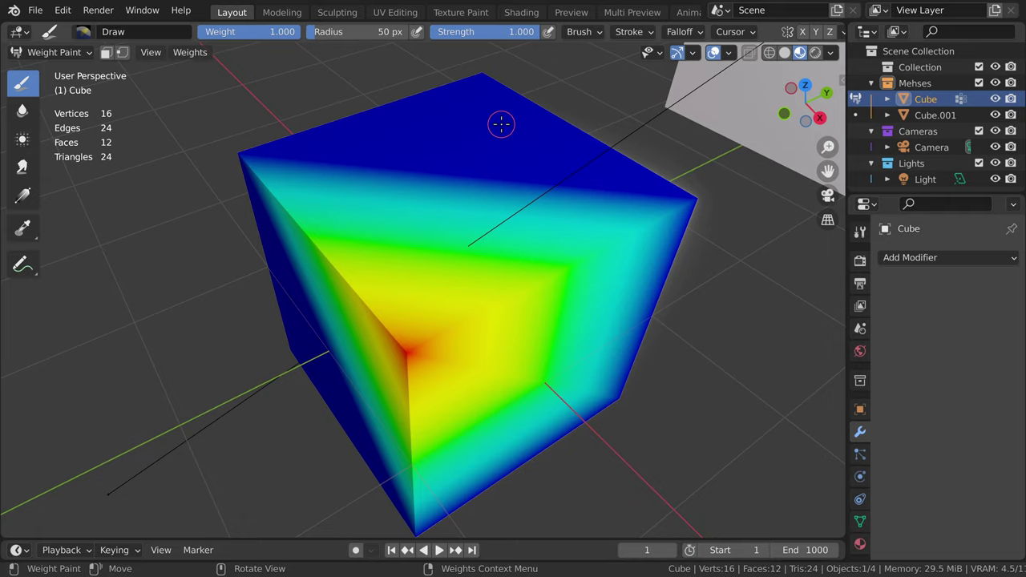
middle_drag(378, 283, 414, 282)
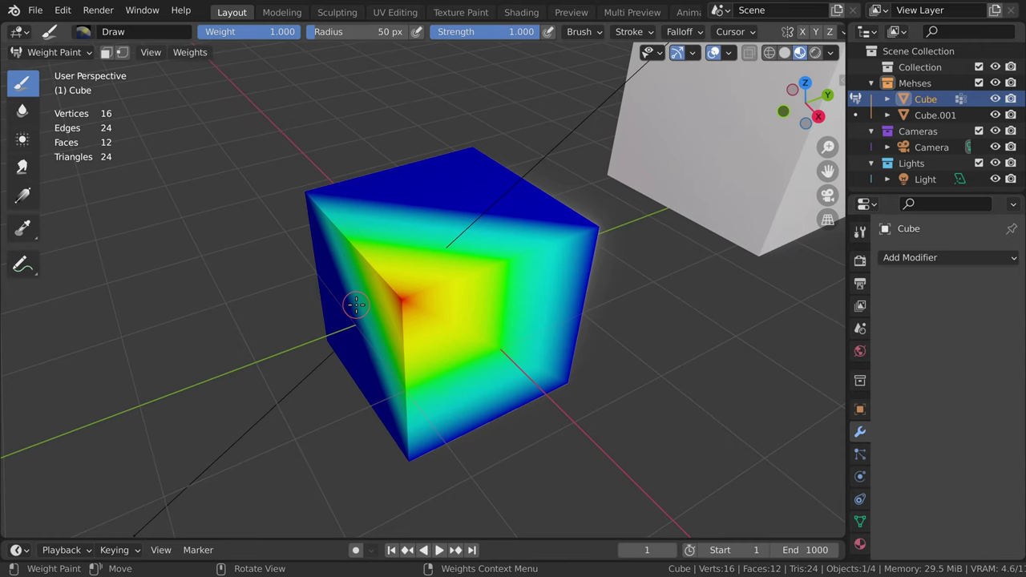
mouse_move(356, 303)
middle_down()
mouse_move(378, 287)
mouse_move(388, 333)
mouse_move(361, 255)
mouse_move(395, 287)
middle_up()
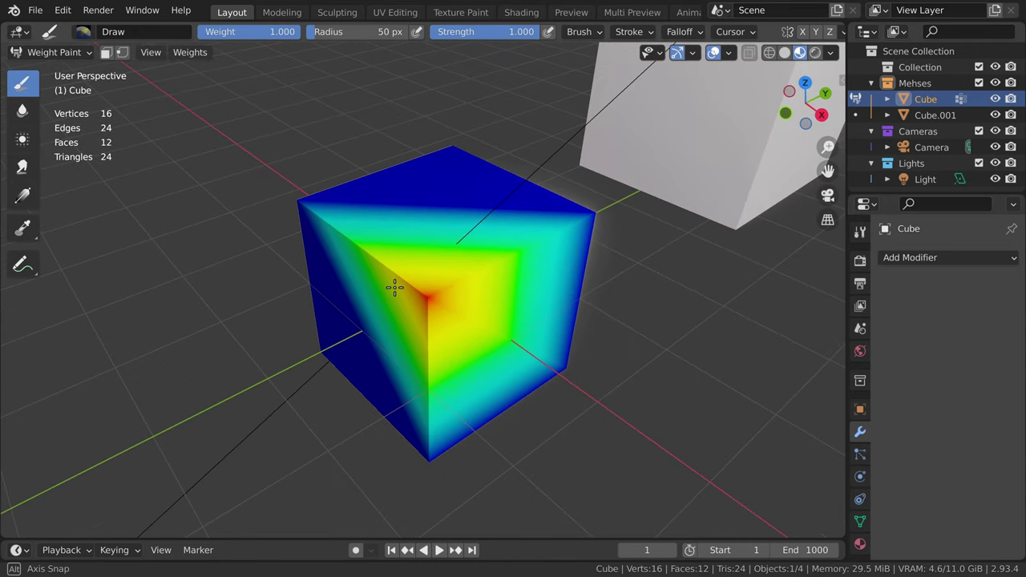
Step: Switch the weight-painted original cube back to Object Mode
scroll(395, 287, up, 2)
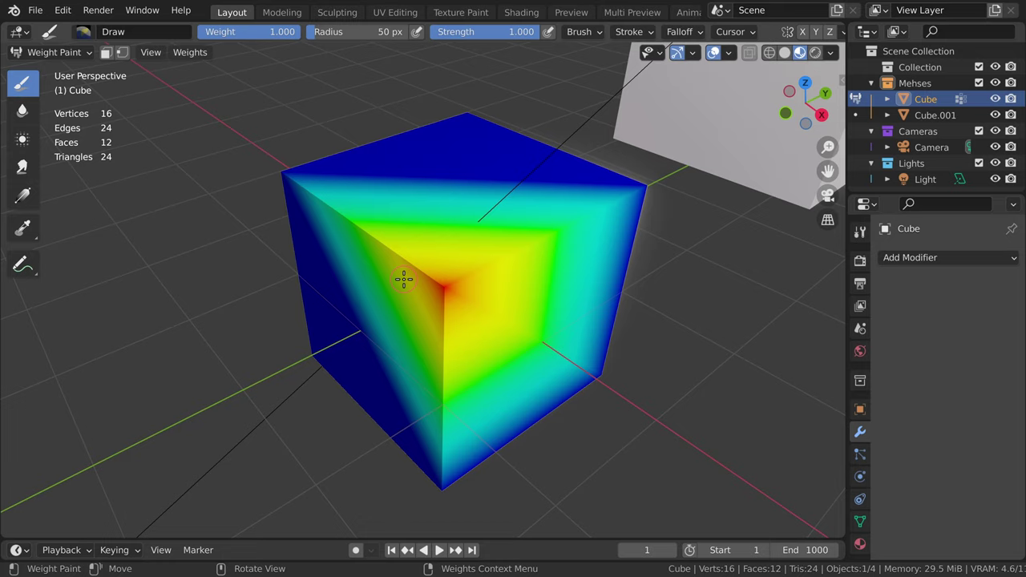
click(71, 53)
click(48, 74)
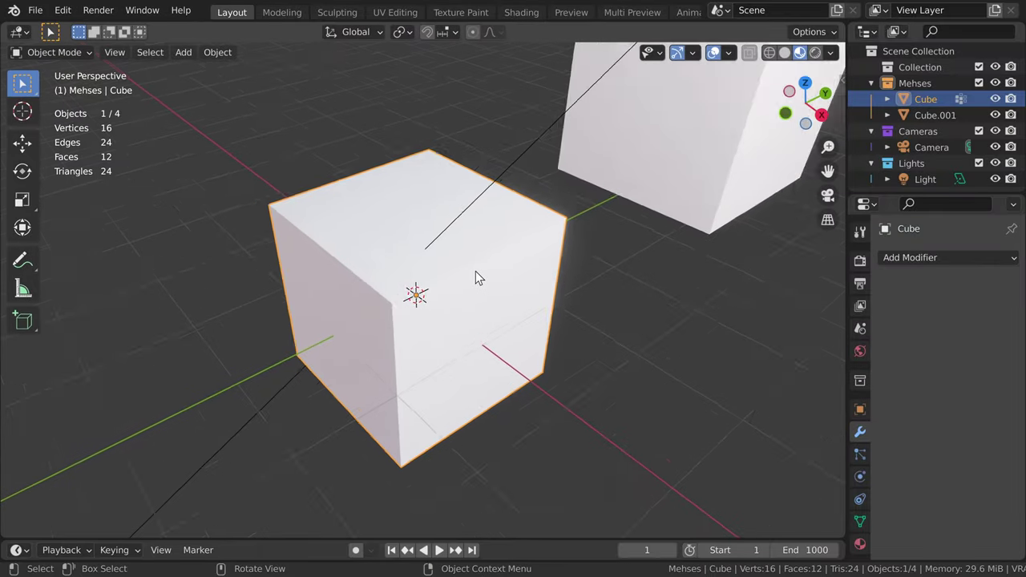
Step: Select the duplicate cube and enable the Vertex Groups layer under Vertex Data in its Data Transfer modifier
scroll(650, 360, down, 3)
middle_drag(681, 377, 613, 363)
click(596, 199)
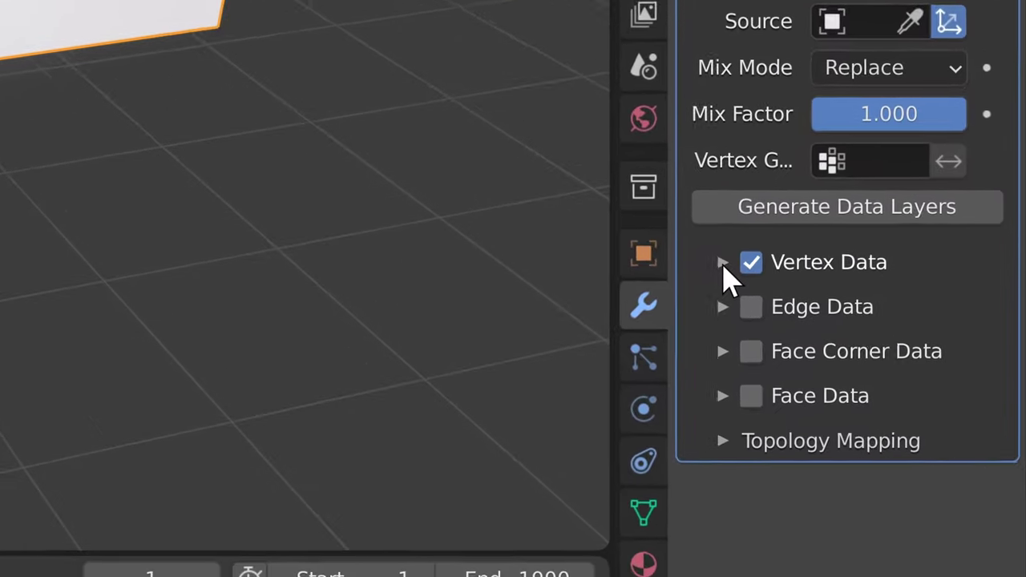
click(818, 393)
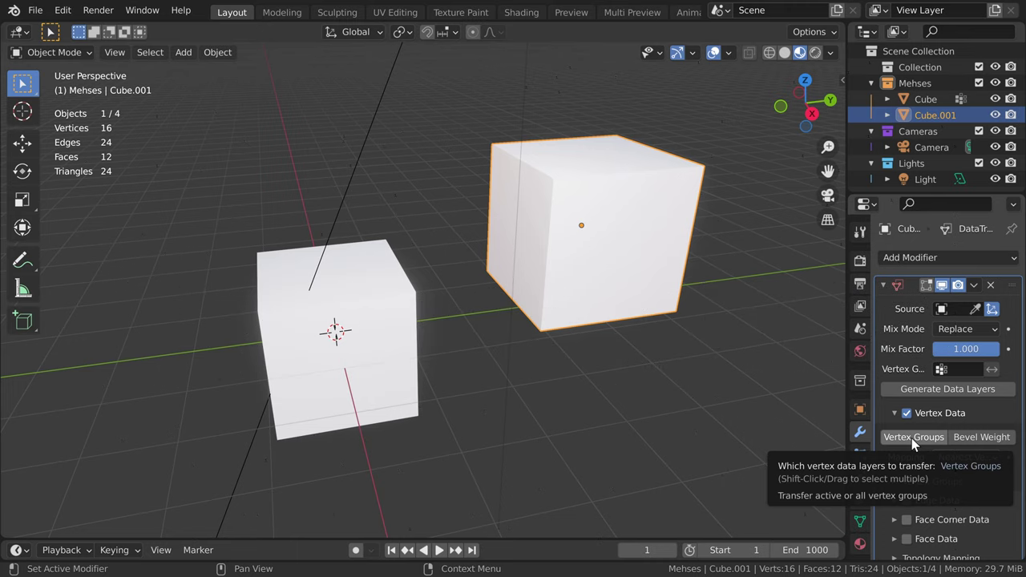
click(911, 438)
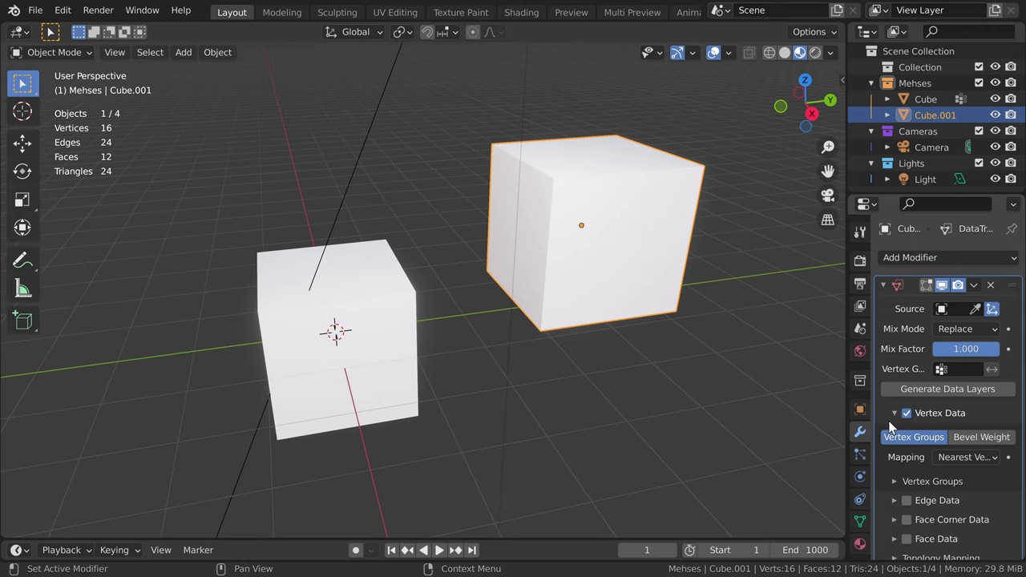
Step: Assign the original cube as the source object of the duplicate's Data Transfer modifier
middle_drag(701, 403, 694, 380)
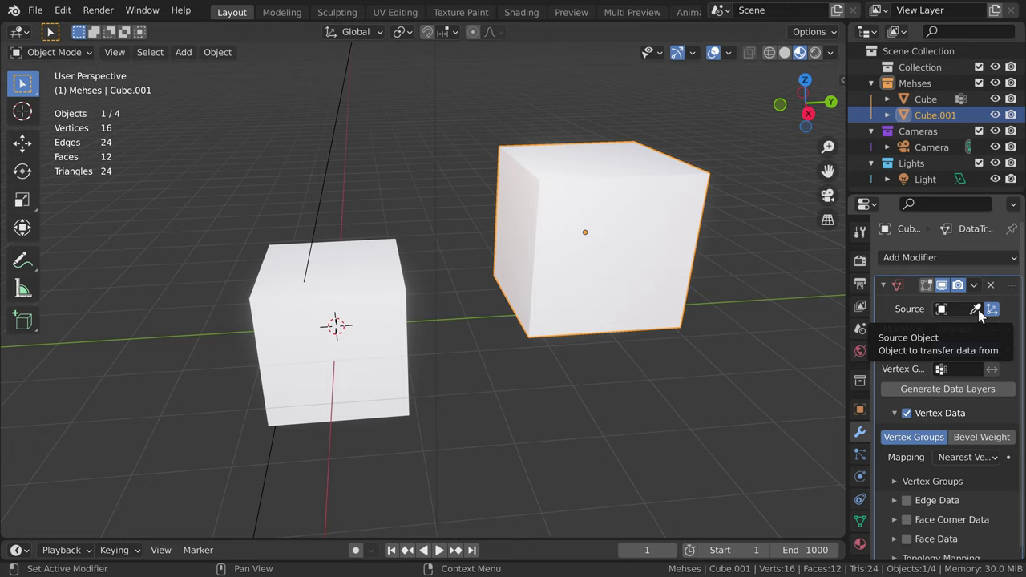
click(898, 295)
click(396, 290)
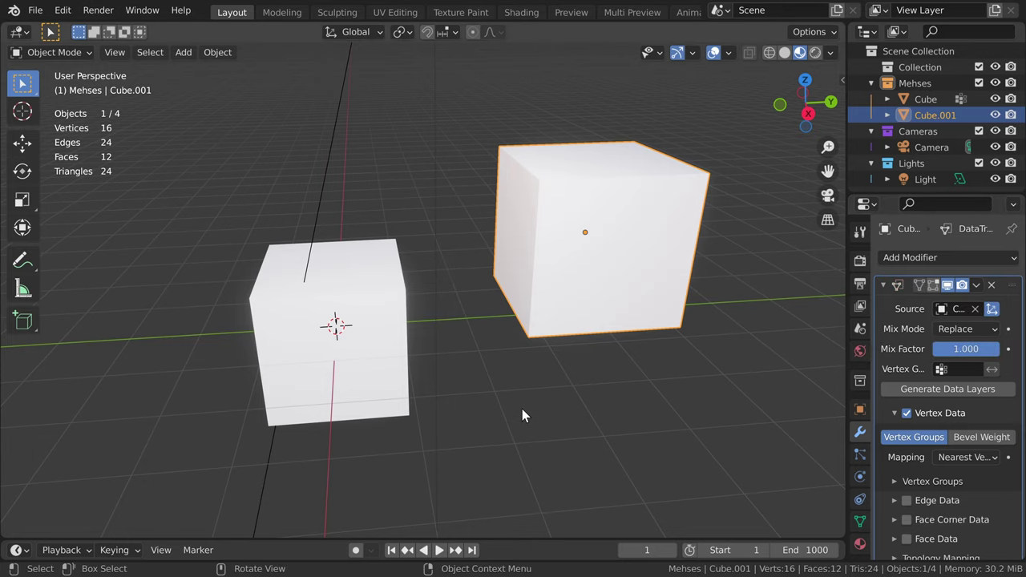
mouse_move(523, 409)
middle_down()
mouse_move(521, 382)
mouse_move(526, 404)
middle_up()
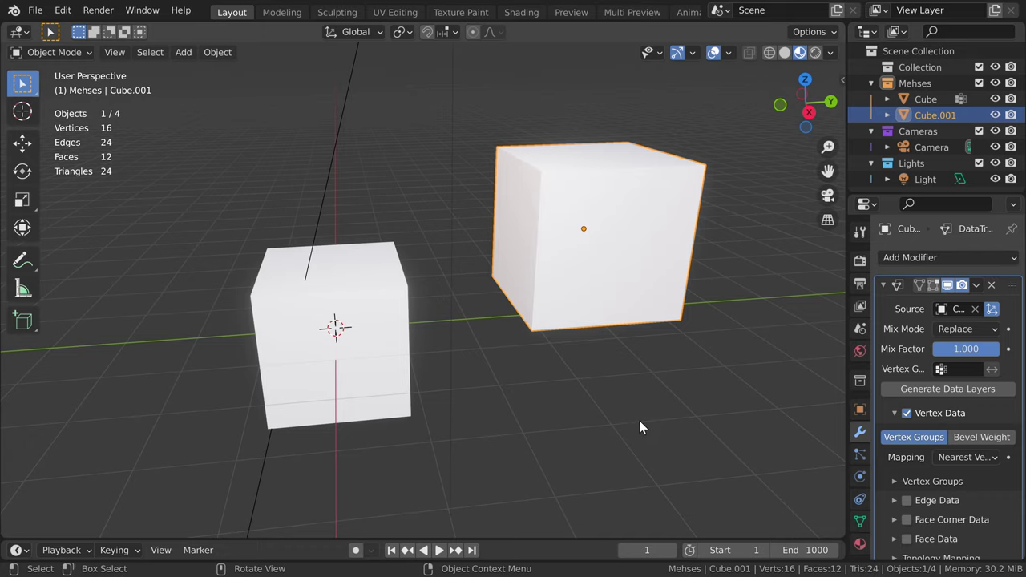
mouse_move(640, 427)
middle_down()
mouse_move(605, 420)
mouse_move(635, 360)
mouse_move(638, 433)
middle_up()
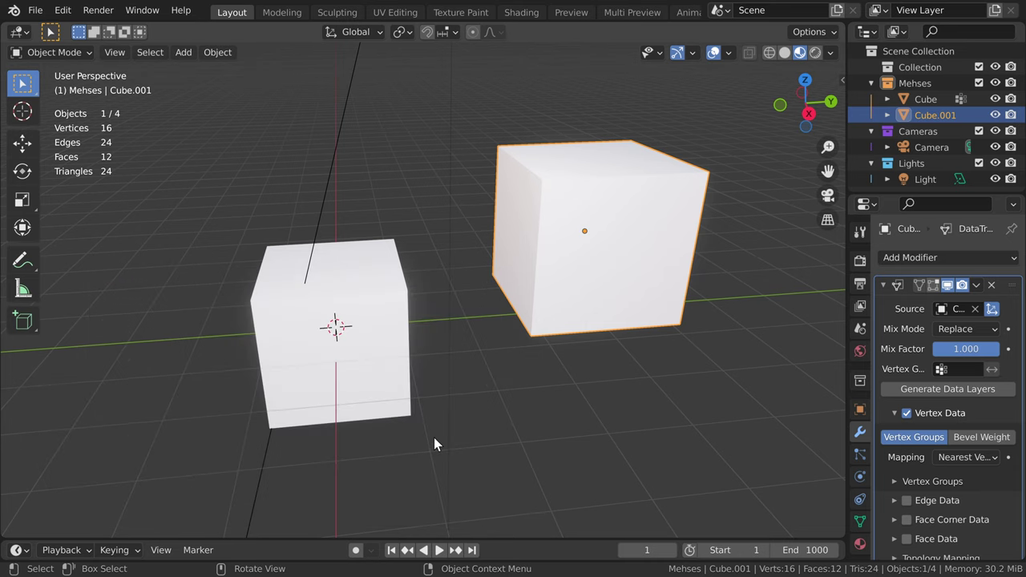
middle_drag(434, 437, 603, 396)
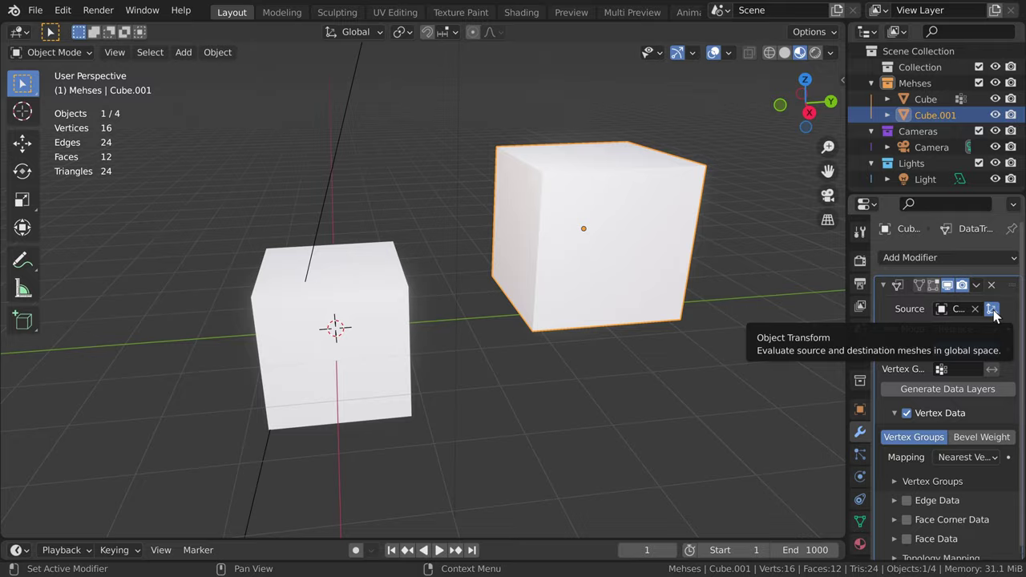
Step: Consult the manual's Source option for the Data Transfer modifier and turn off Object Transform for the modifier's source
scroll(957, 95, down, 5)
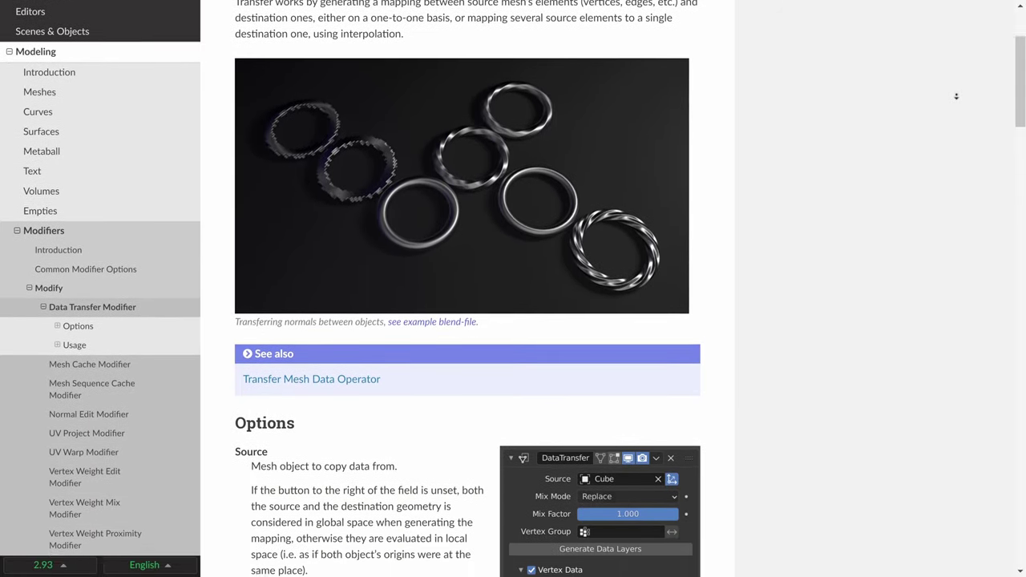
scroll(957, 95, down, 1)
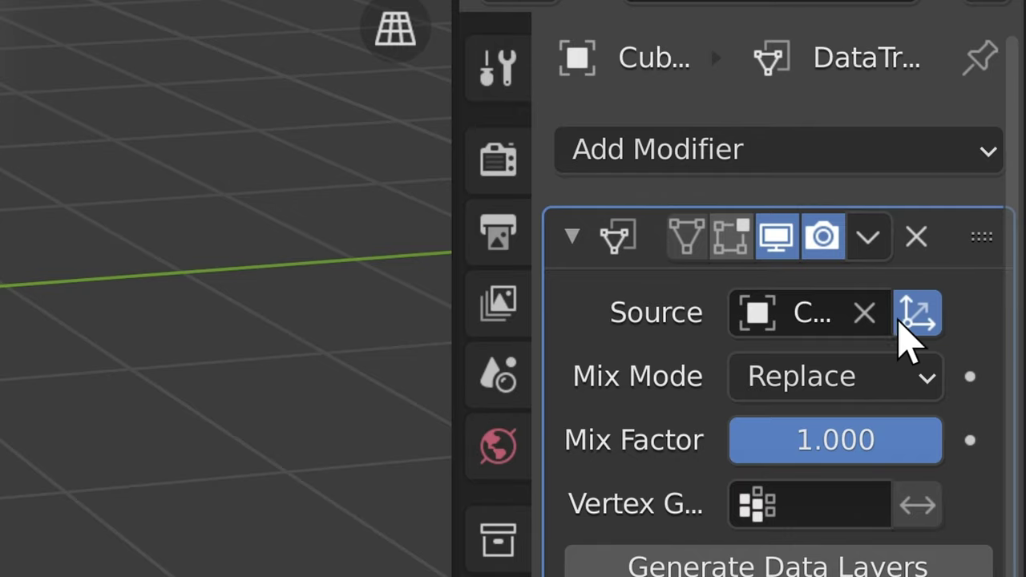
click(992, 310)
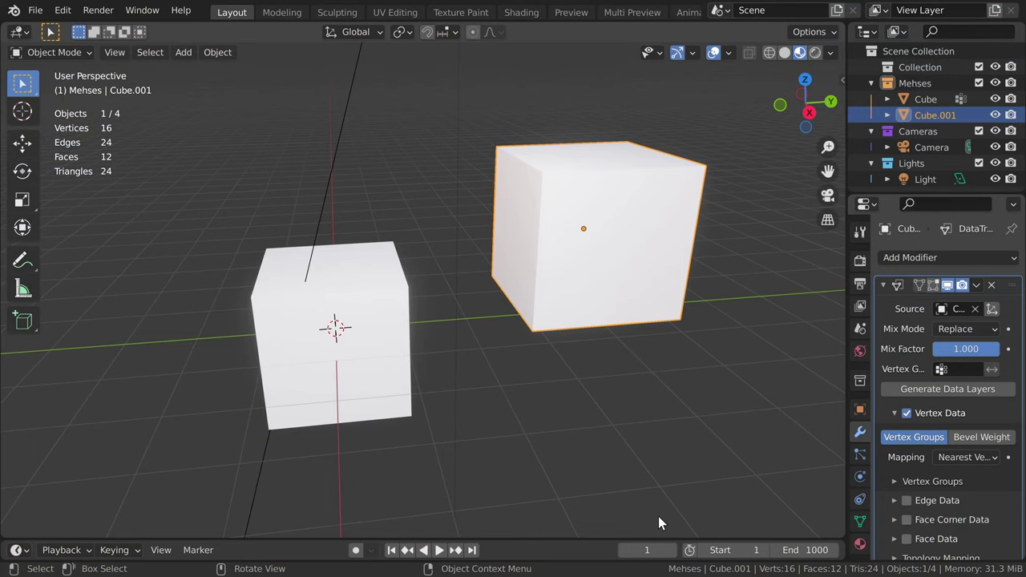
middle_drag(562, 444, 528, 385)
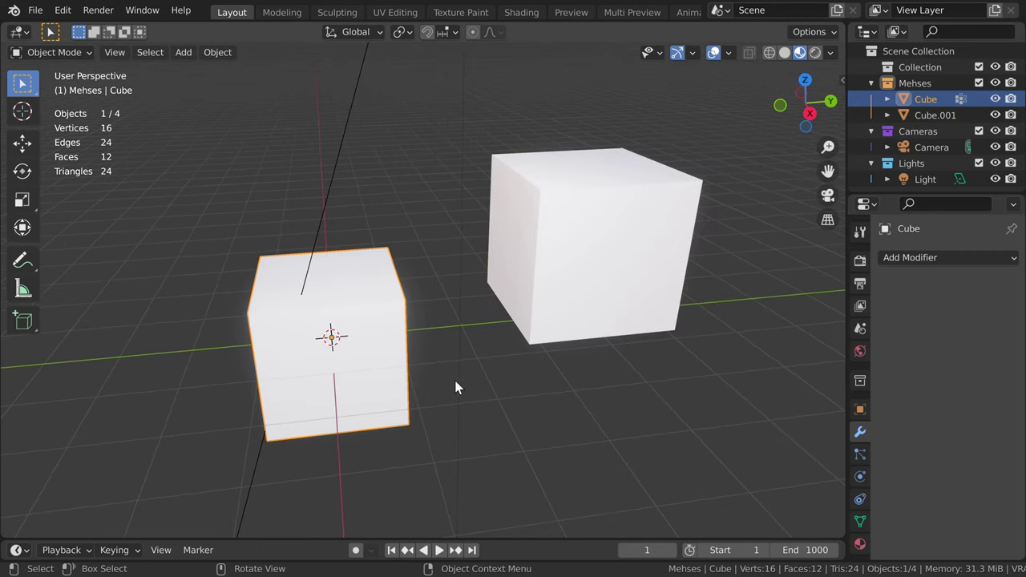
click(547, 279)
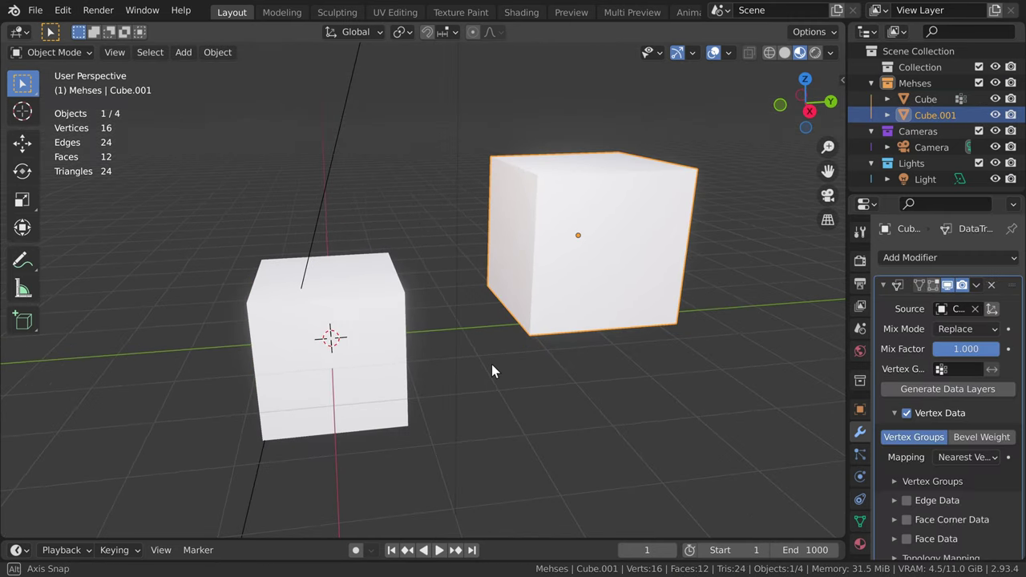
middle_drag(494, 367, 458, 350)
click(401, 320)
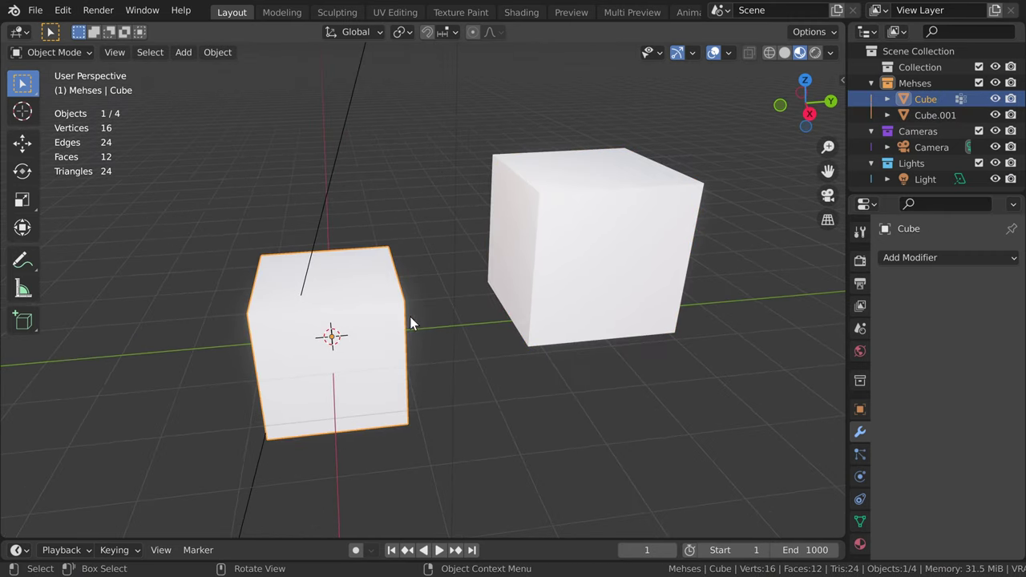
click(550, 281)
click(408, 365)
click(538, 310)
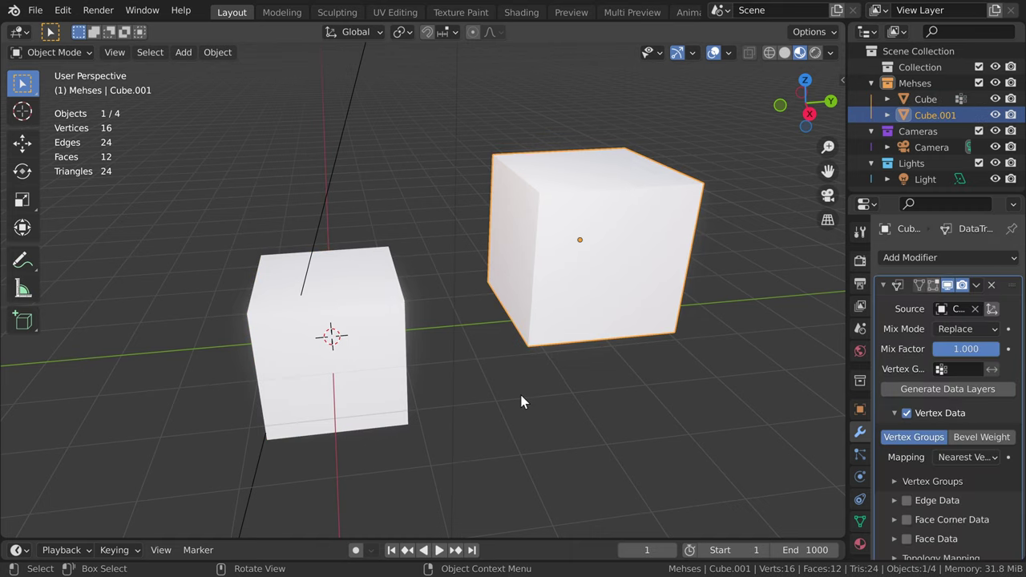
middle_drag(521, 401, 512, 402)
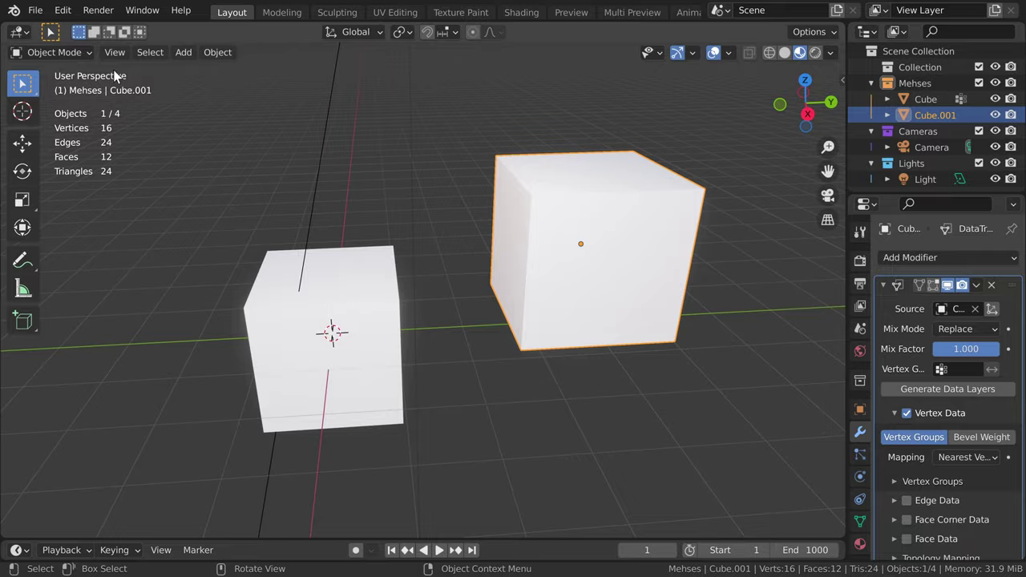
Step: Switch to the Modeling workspace, enable the Vertex Group Weights overlay and frame the duplicate cube
click(74, 53)
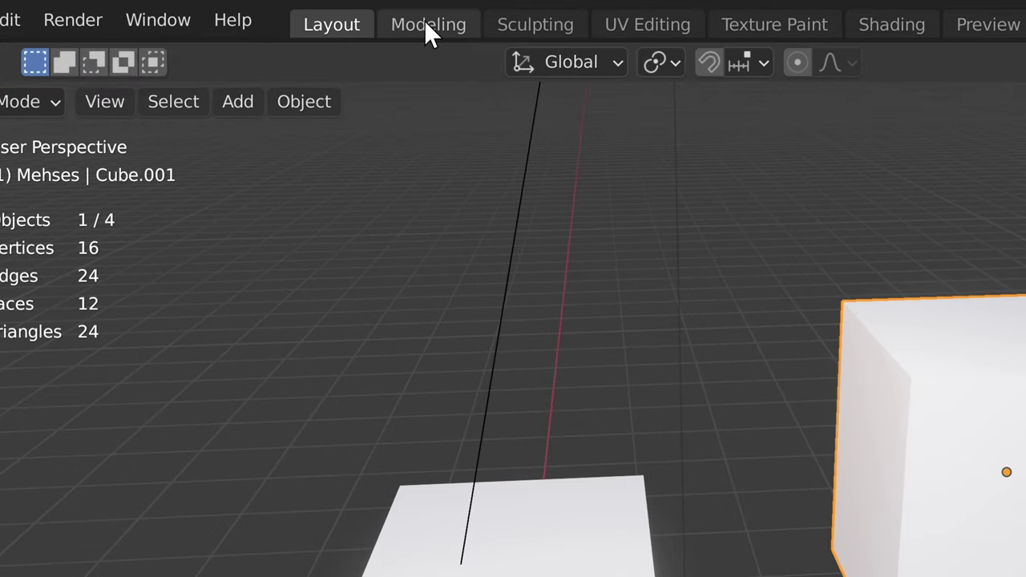
click(279, 12)
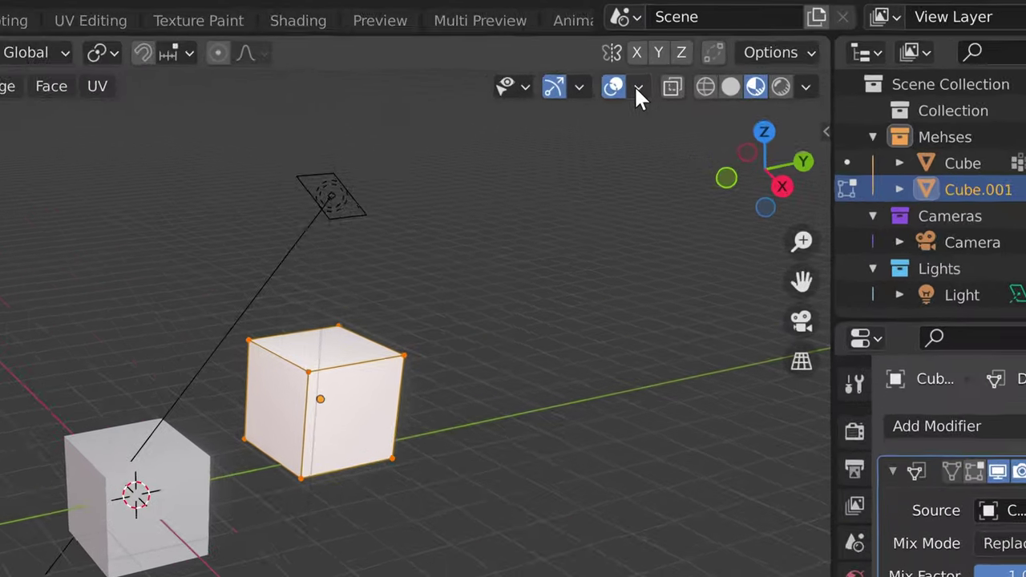
click(725, 52)
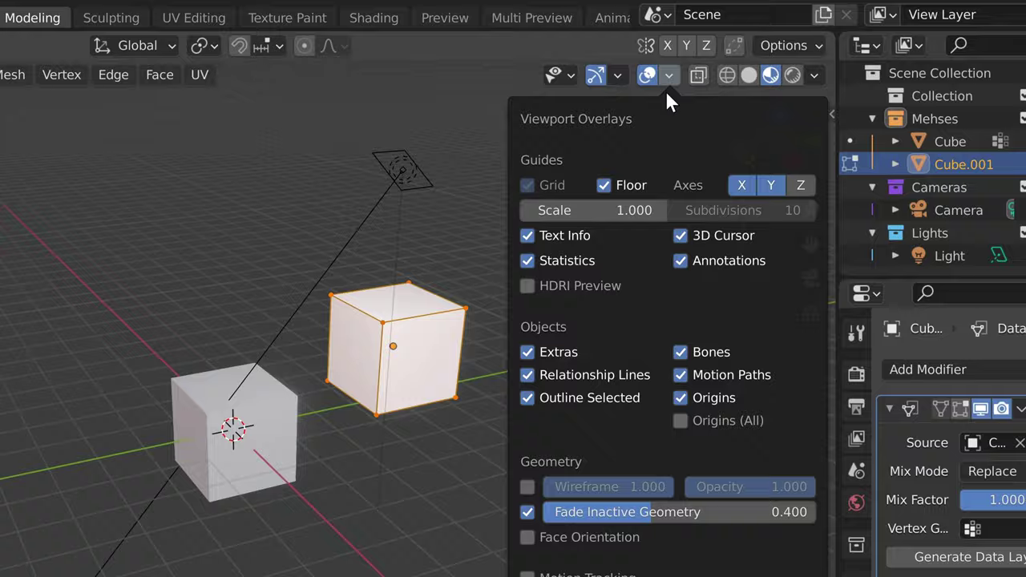
scroll(514, 481, down, 5)
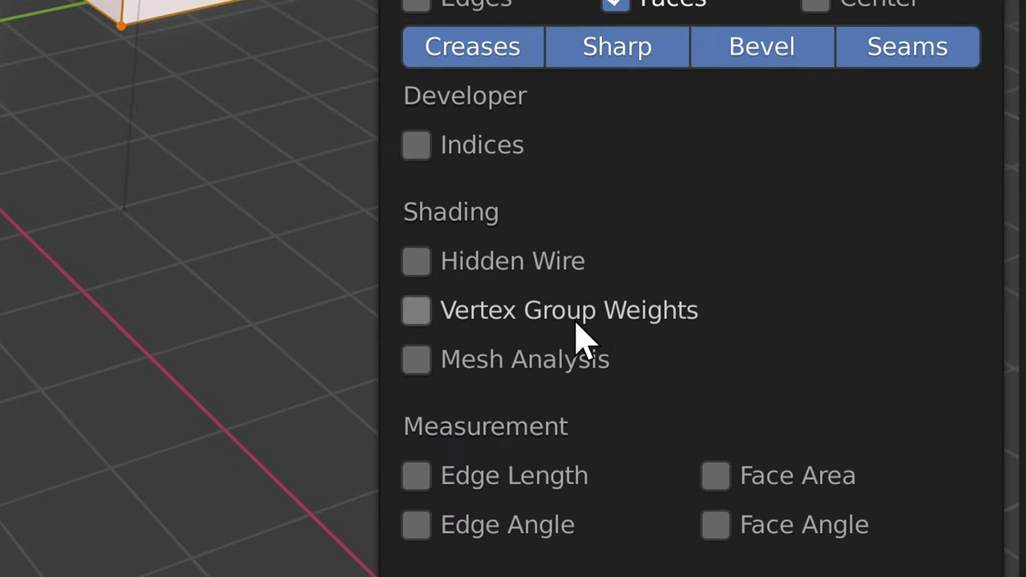
click(431, 316)
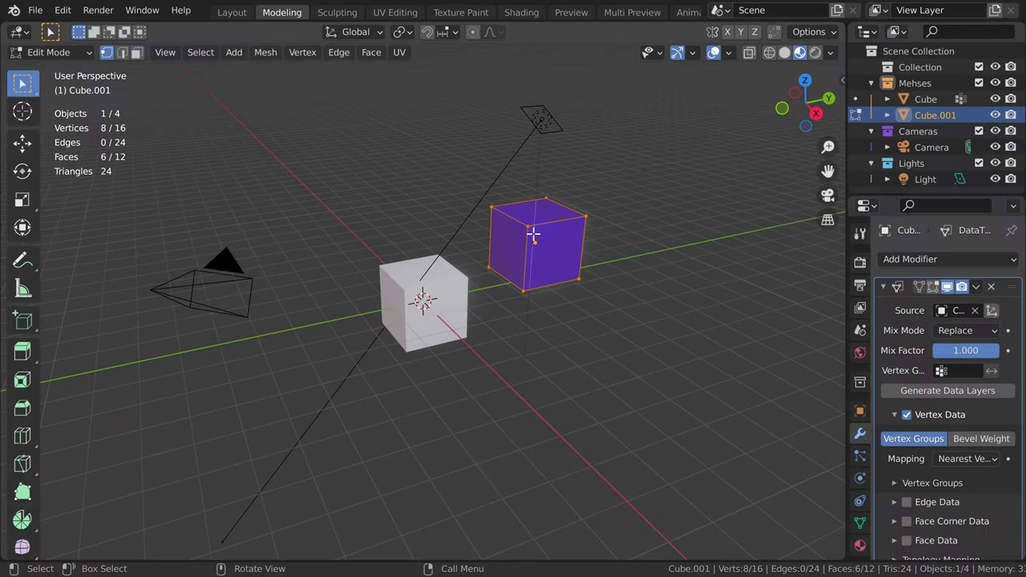
key(KP_Decimal)
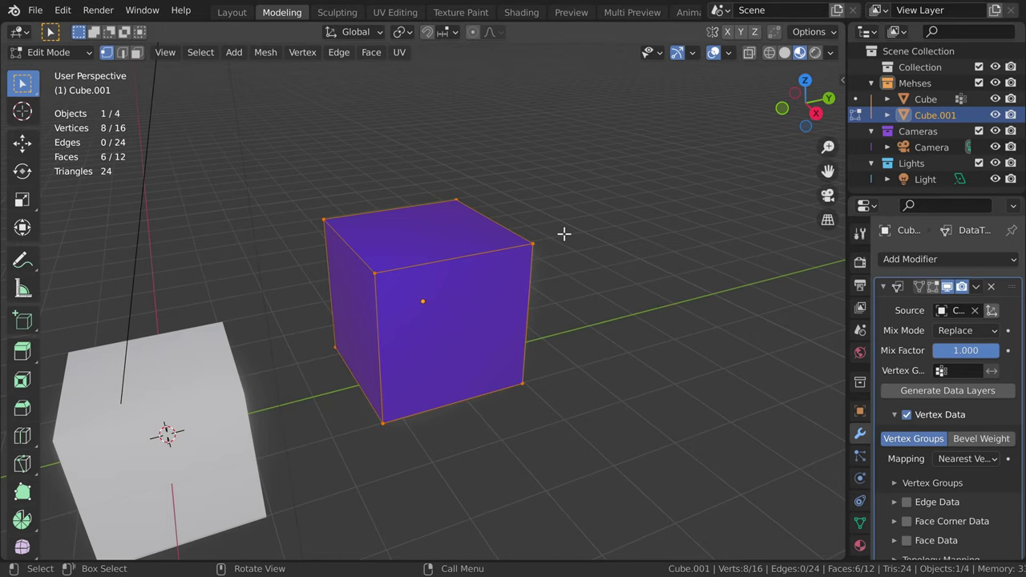
Step: Return to the Layout workspace and show the duplicate cube's Object Data properties
click(231, 12)
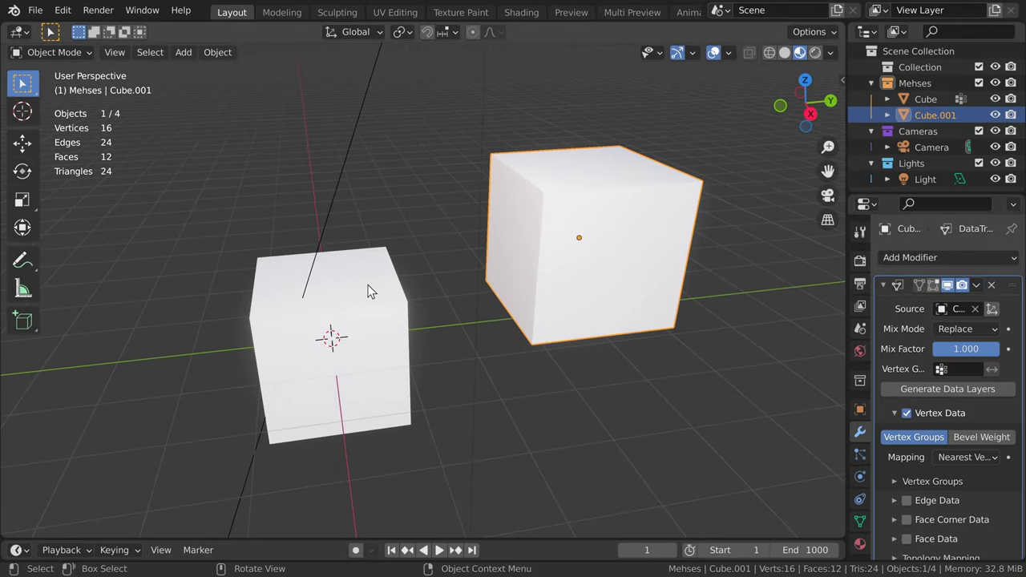
middle_drag(369, 291, 480, 309)
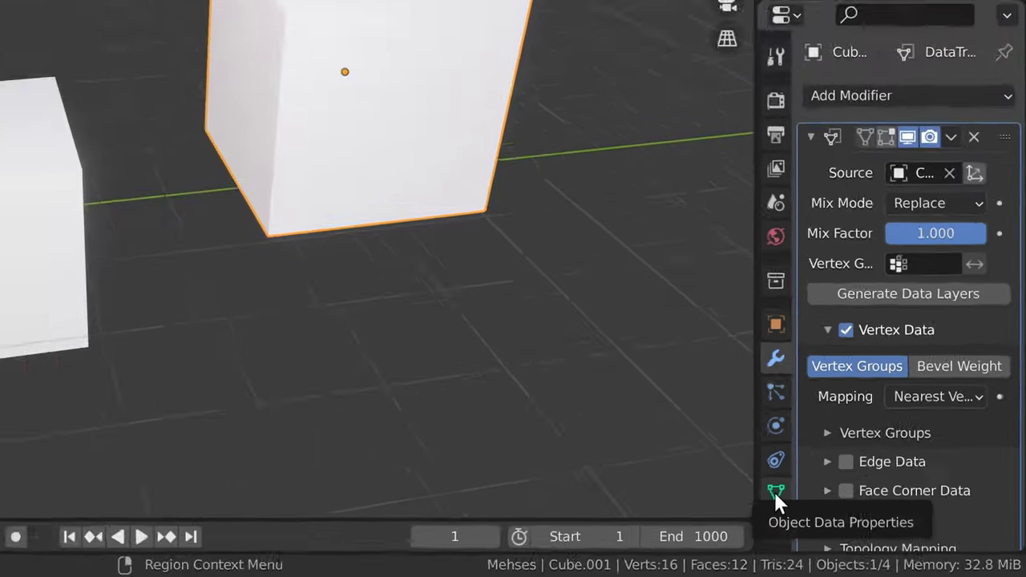
click(650, 453)
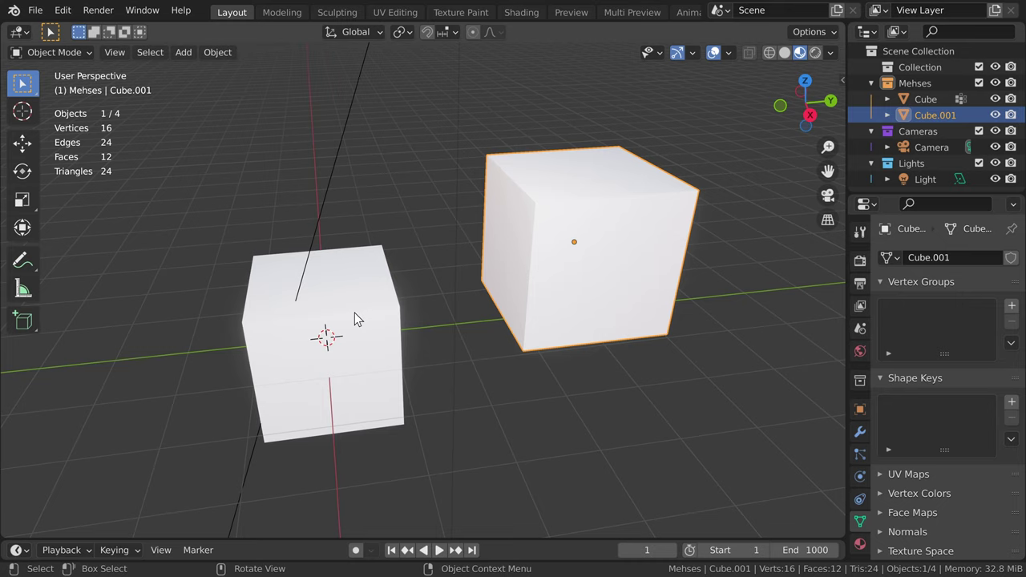
Step: Select the original and duplicate cubes alternately to compare their vertex group lists
click(555, 238)
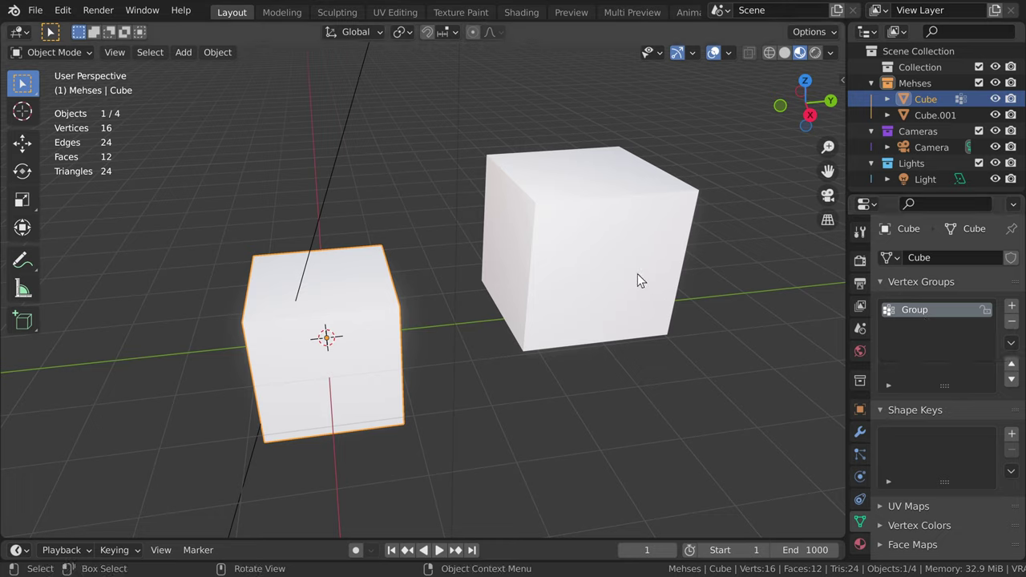
click(578, 193)
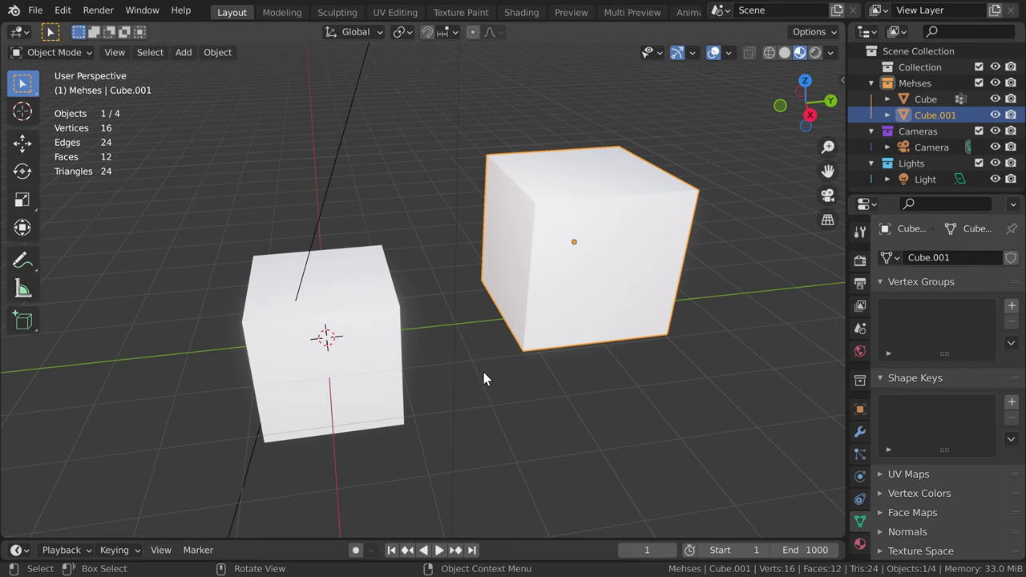
middle_drag(484, 379, 381, 348)
click(381, 349)
click(522, 284)
click(334, 337)
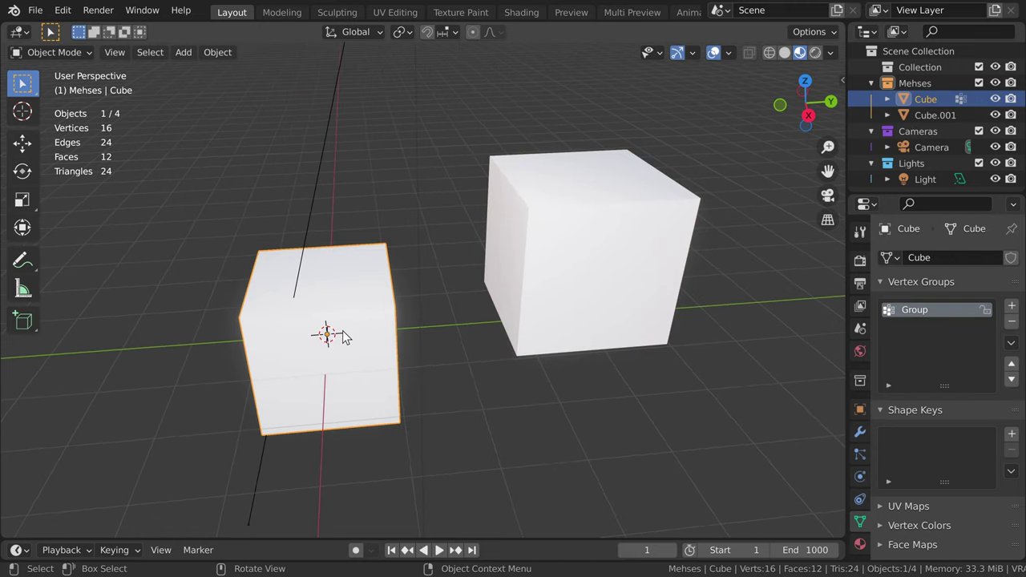
middle_drag(485, 334, 519, 350)
click(577, 224)
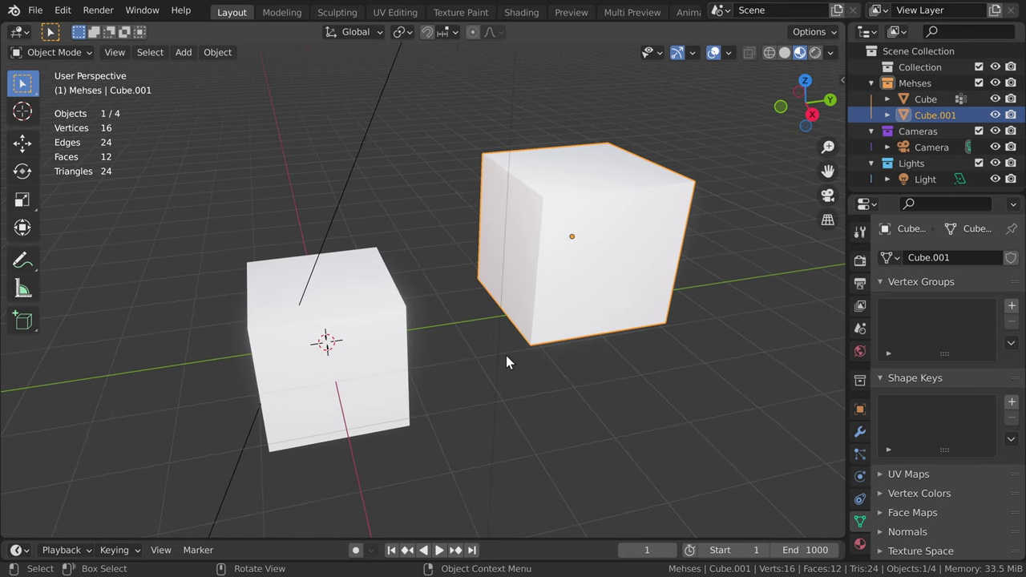
Step: Rename the original cube's vertex group to "ass"
click(357, 320)
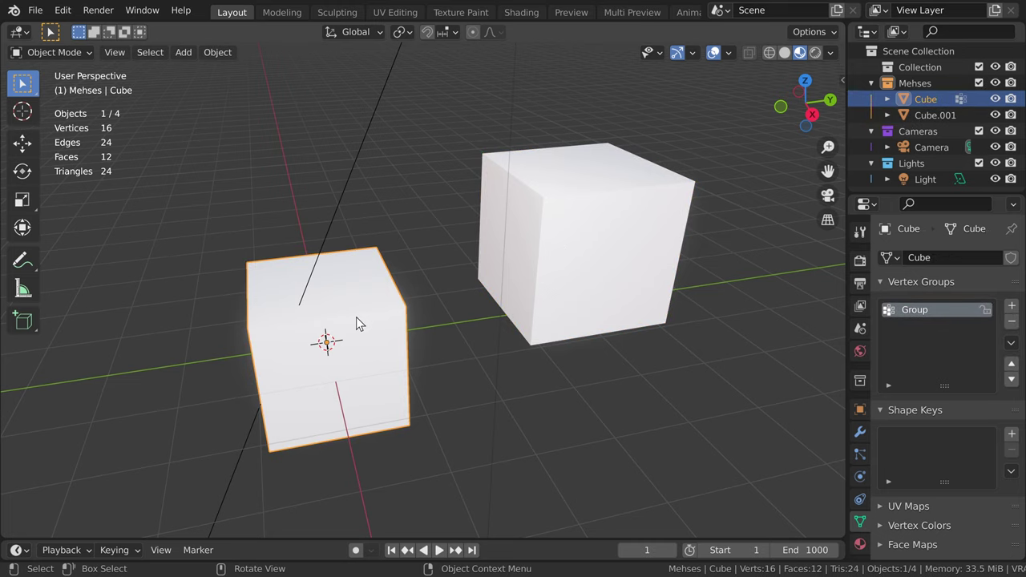
middle_drag(429, 306, 489, 336)
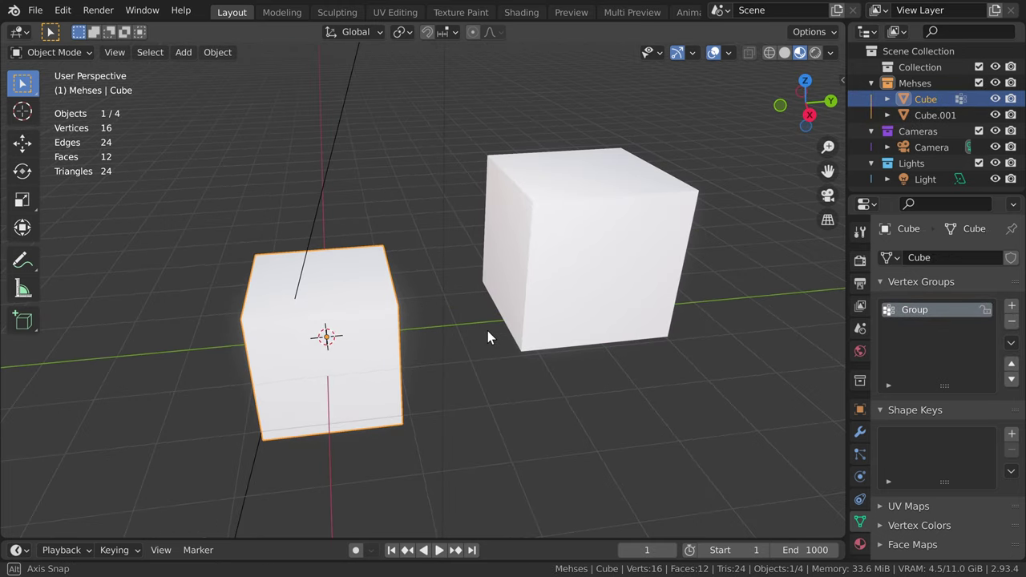
double_click(922, 310)
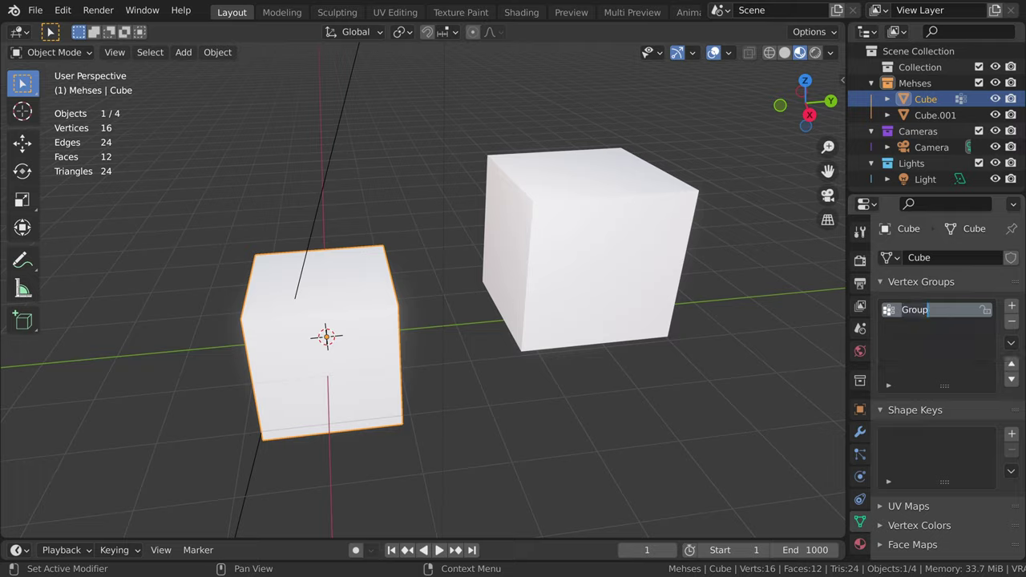
text(ass)
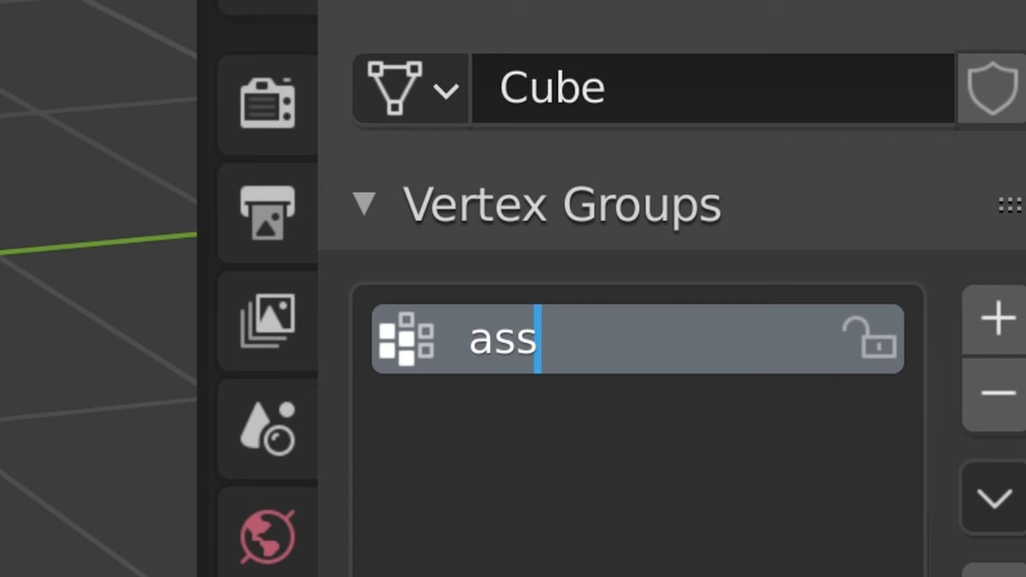
key(Return)
Step: Add a vertex group to the duplicate cube and name it "ass"
middle_drag(626, 401, 662, 382)
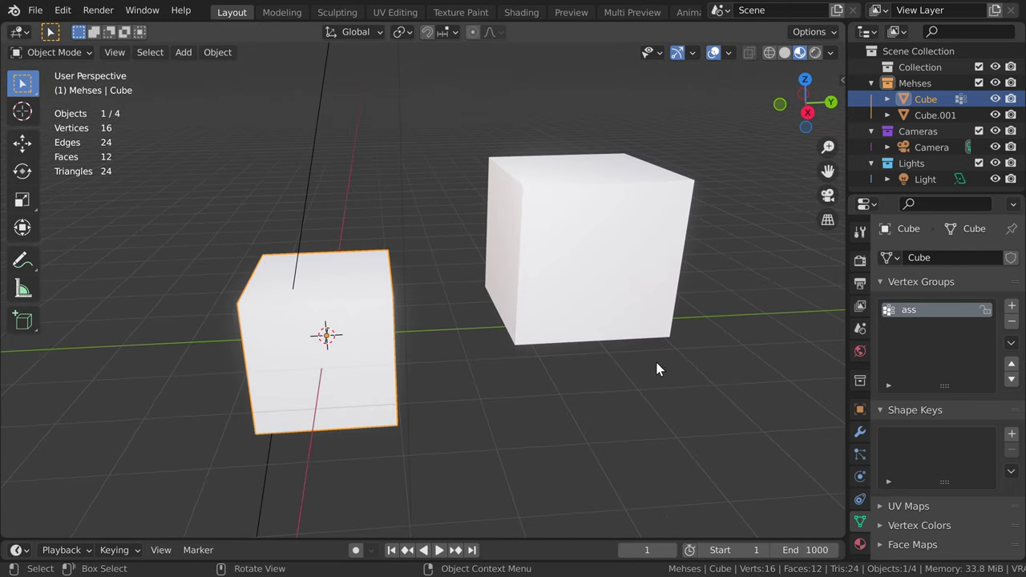
click(600, 261)
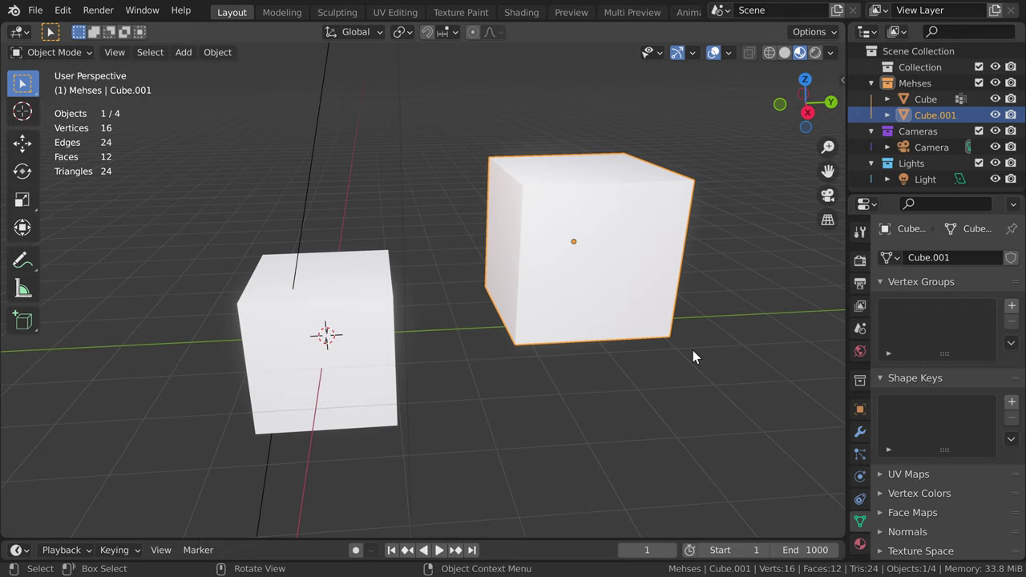
click(1012, 305)
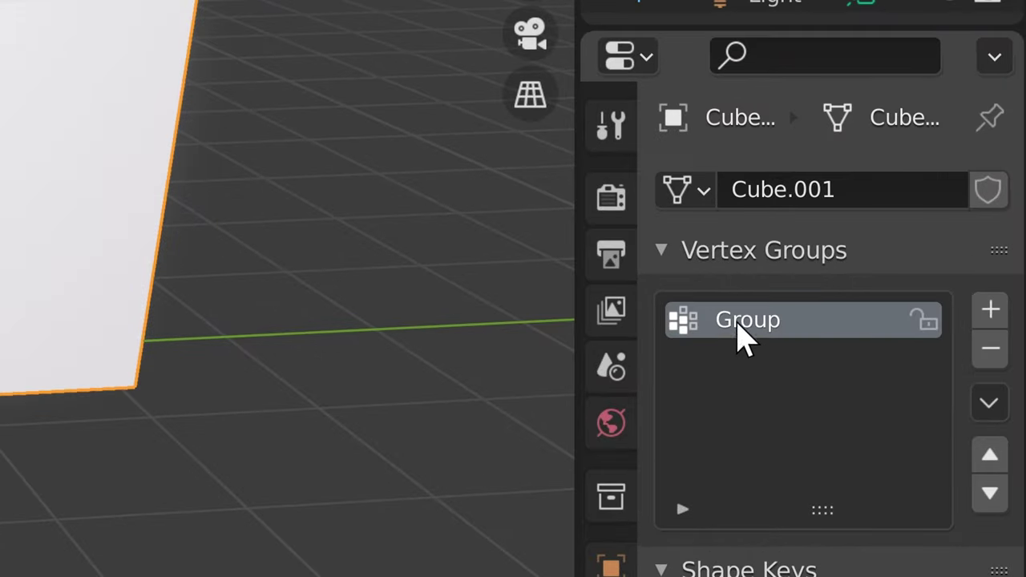
double_click(743, 331)
text(ass)
key(Return)
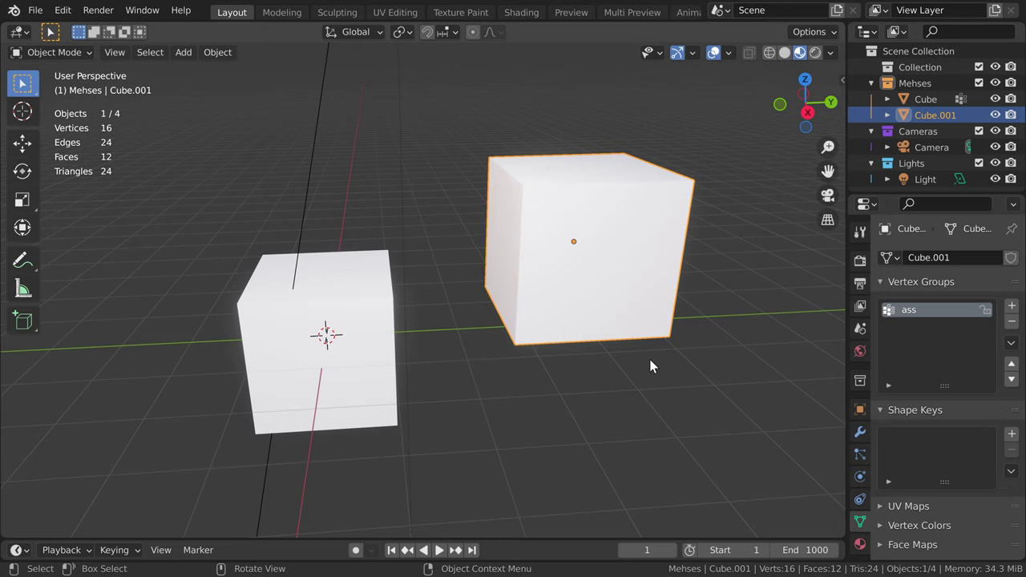
mouse_move(649, 366)
middle_down()
mouse_move(636, 398)
mouse_move(659, 378)
mouse_move(651, 381)
middle_up()
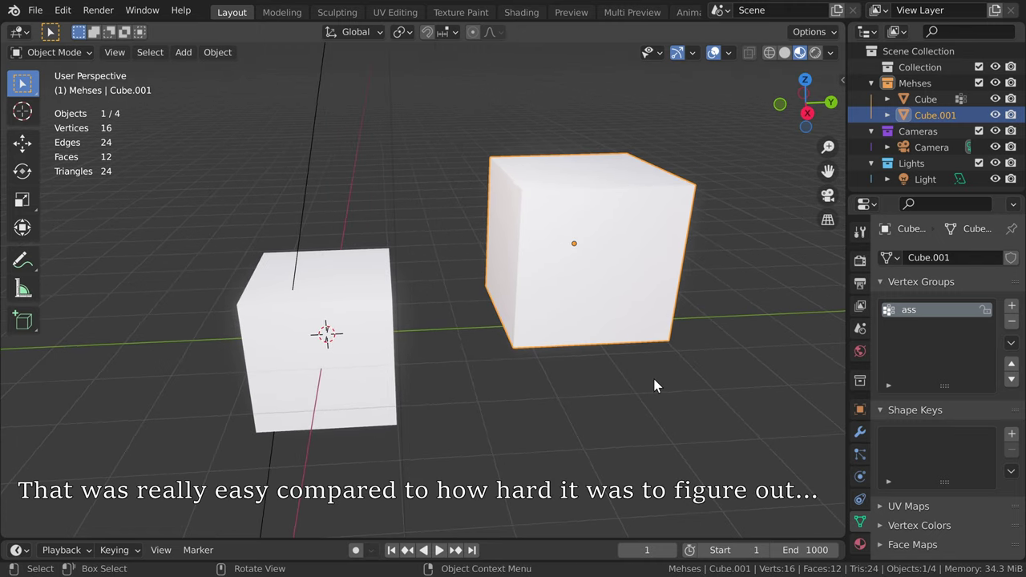
middle_drag(677, 392, 684, 388)
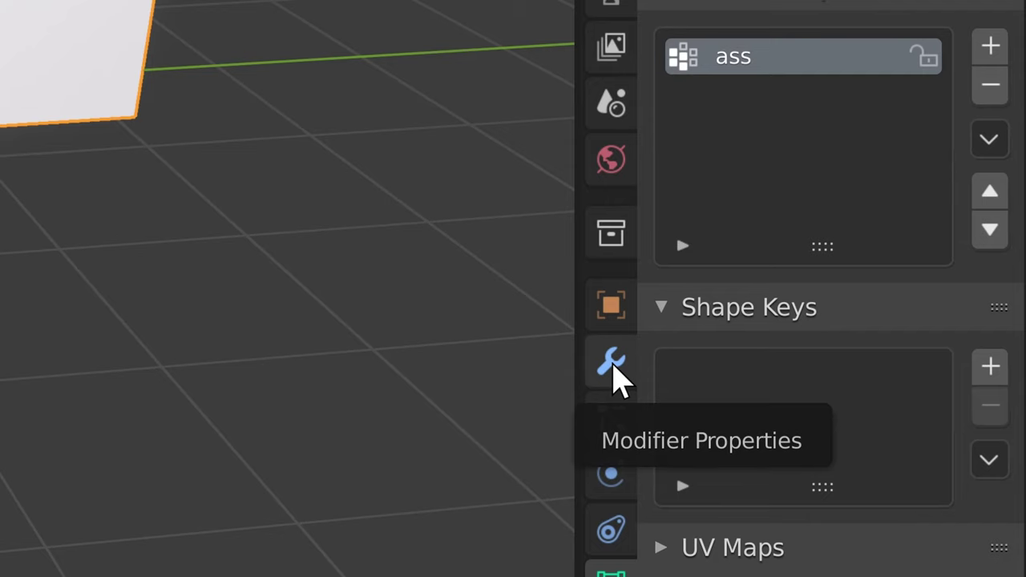
Step: Generate data layers with the duplicate cube's Data Transfer modifier and return to its Object Data properties
click(614, 368)
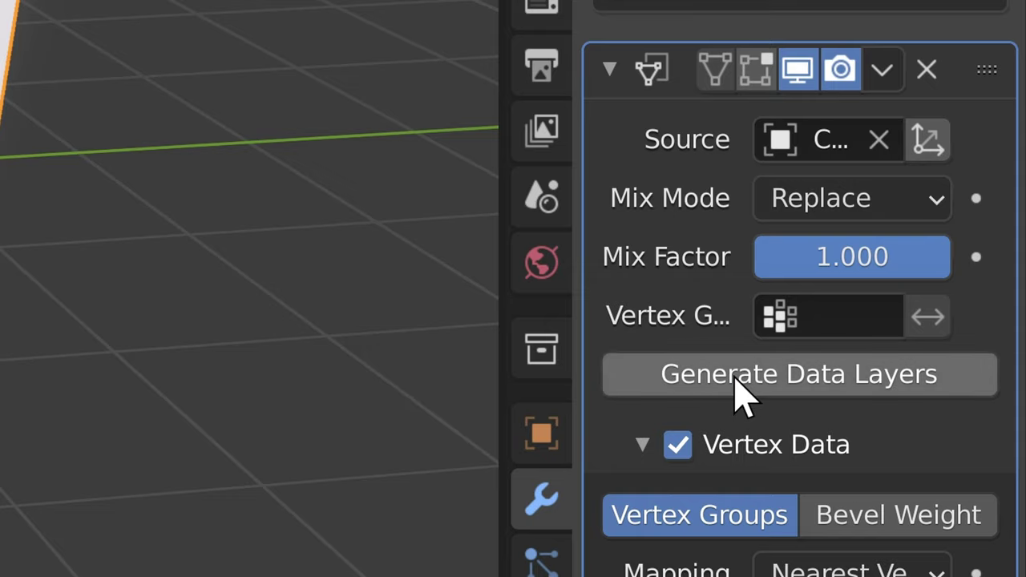
click(742, 392)
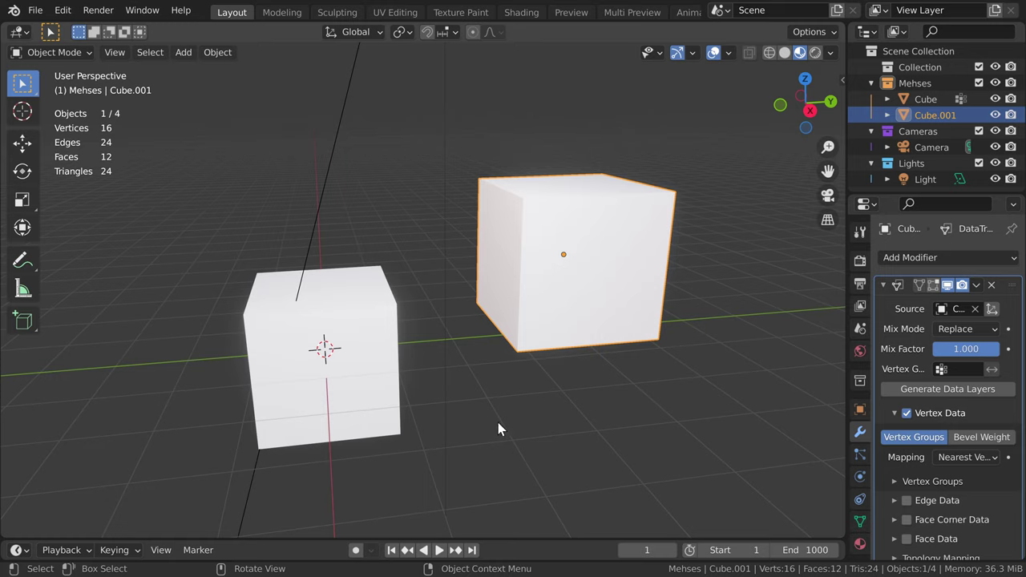
click(860, 521)
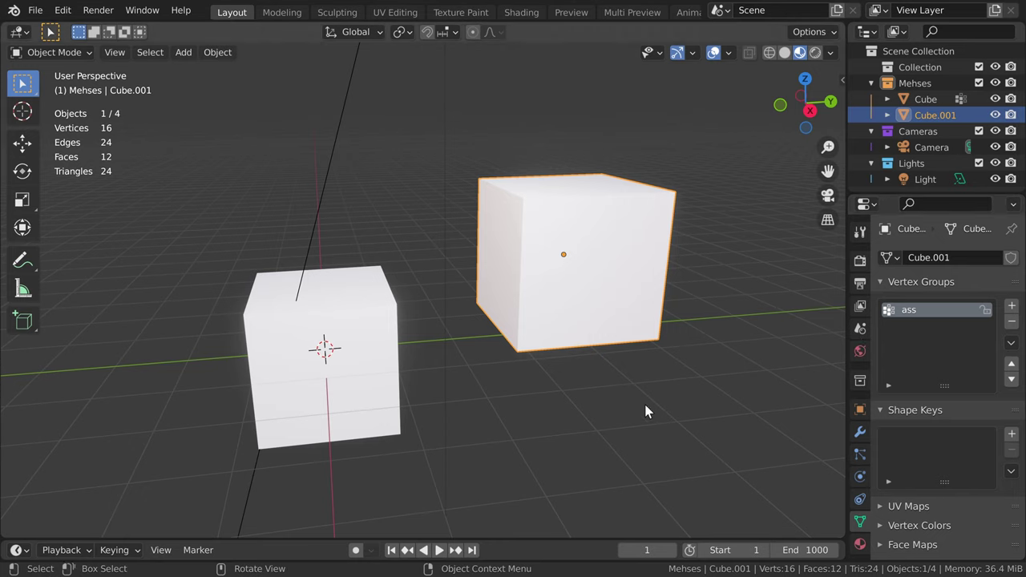
Step: Check the vertex groups of both cubes and bring the duplicate cube into the Modeling workspace to inspect its weights
mouse_move(609, 414)
middle_down()
mouse_move(600, 396)
mouse_move(603, 414)
middle_up()
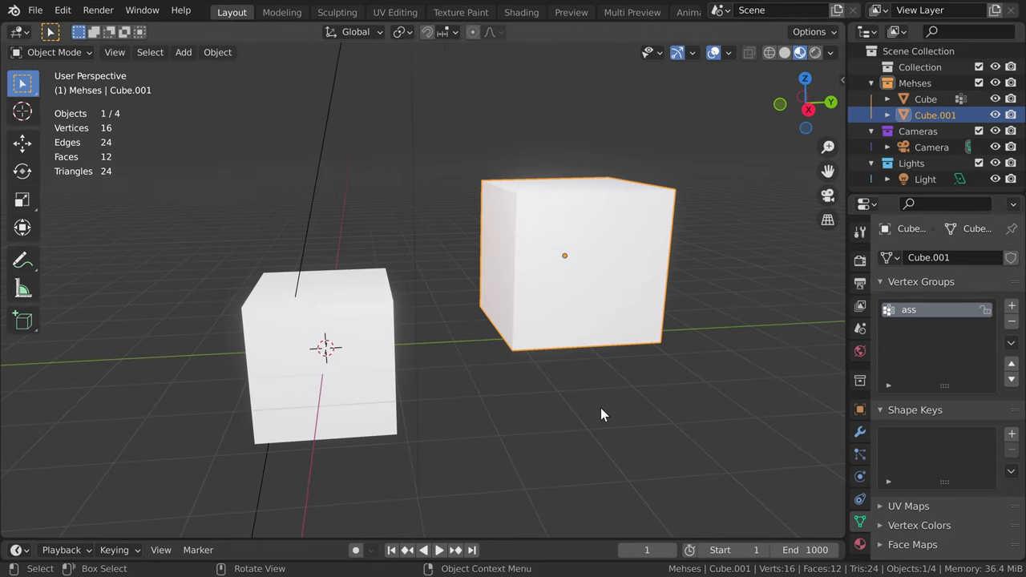
middle_drag(604, 412, 416, 336)
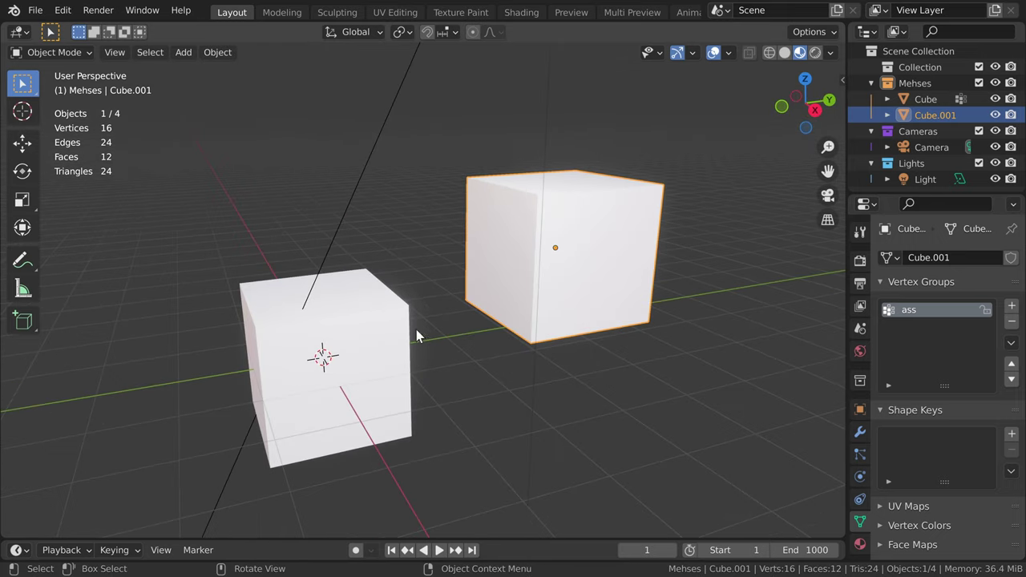
click(398, 315)
click(623, 229)
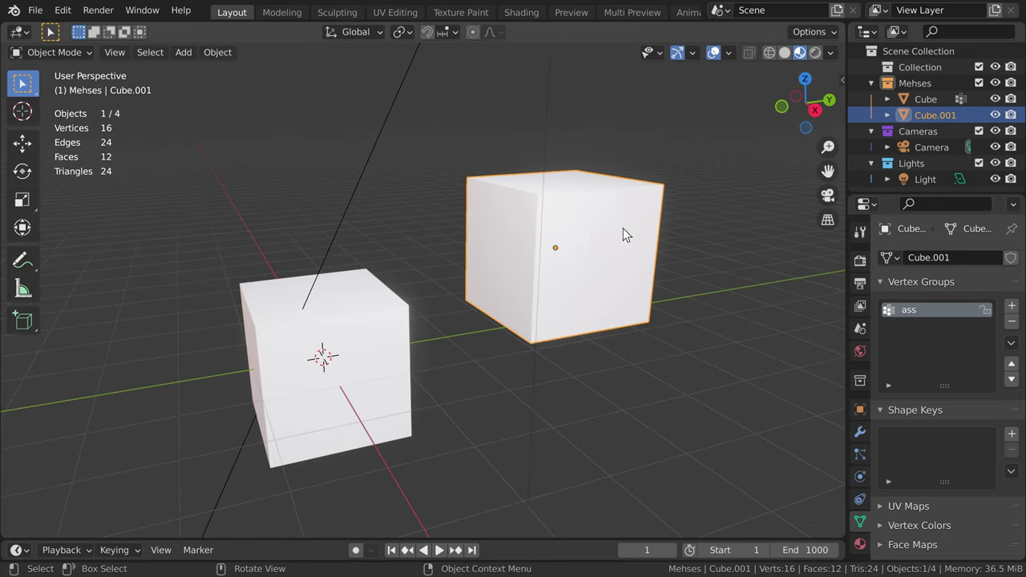
click(282, 12)
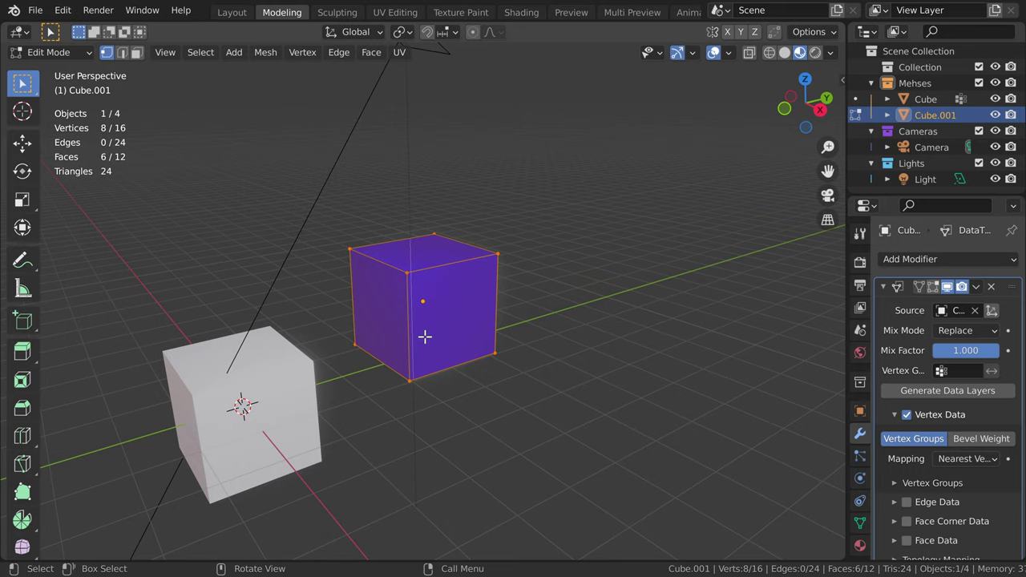
middle_drag(425, 337, 342, 382)
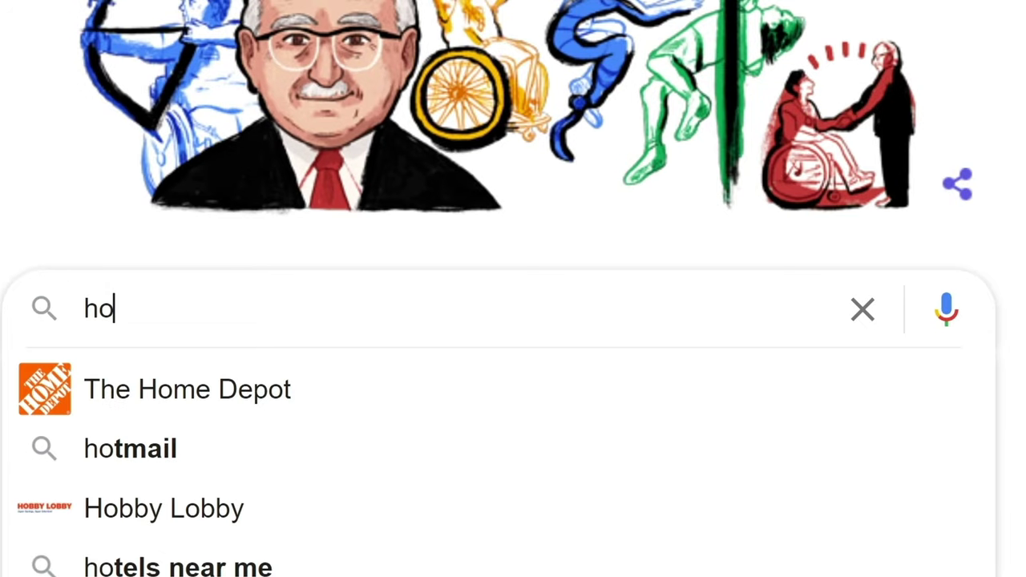
Step: Switch to Google in the web browser and enter a query asking how to use the data transfer modifier
text(w the)
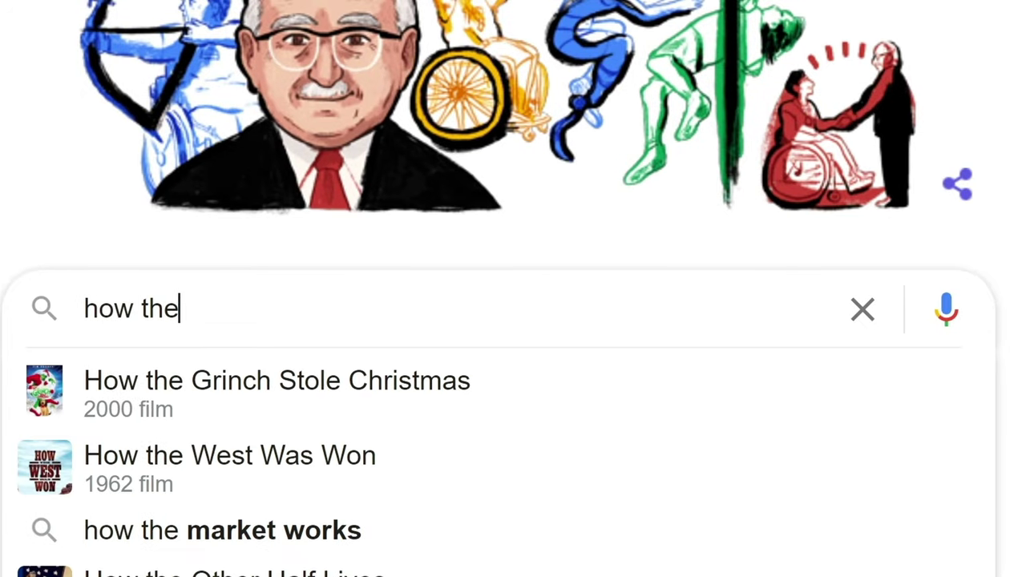
text( **** do you us)
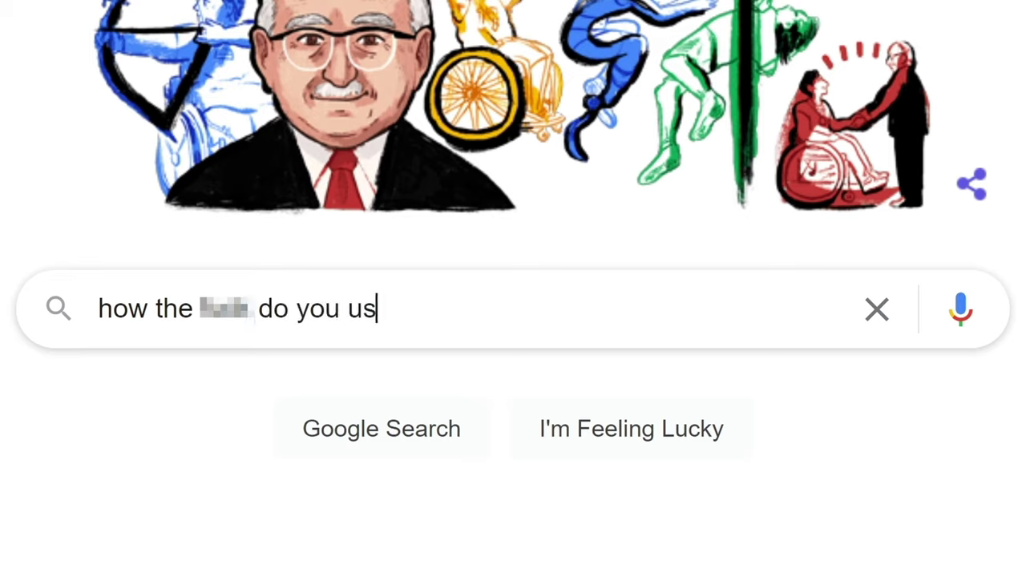
text(e the data trans)
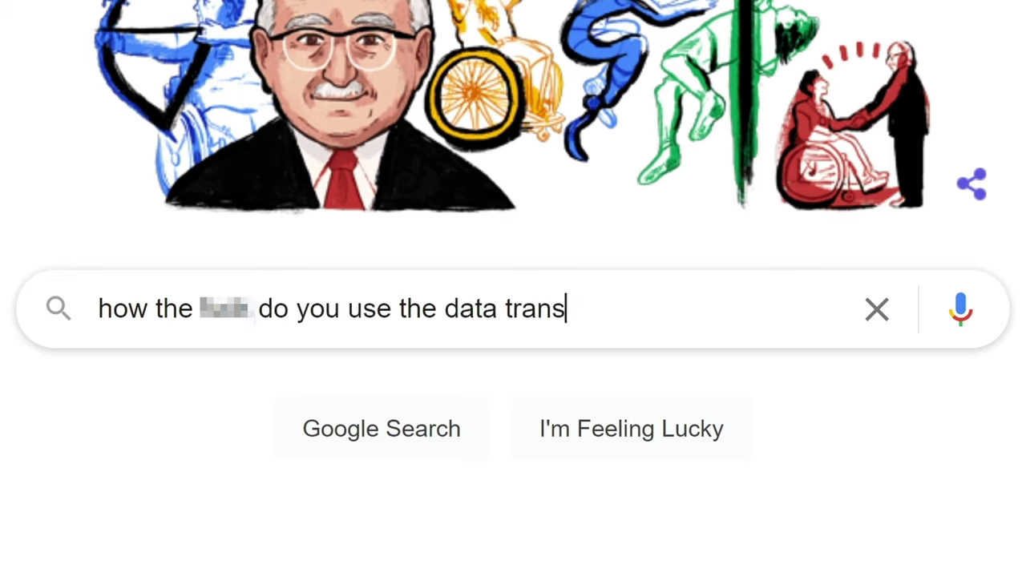
text(fer modifier)
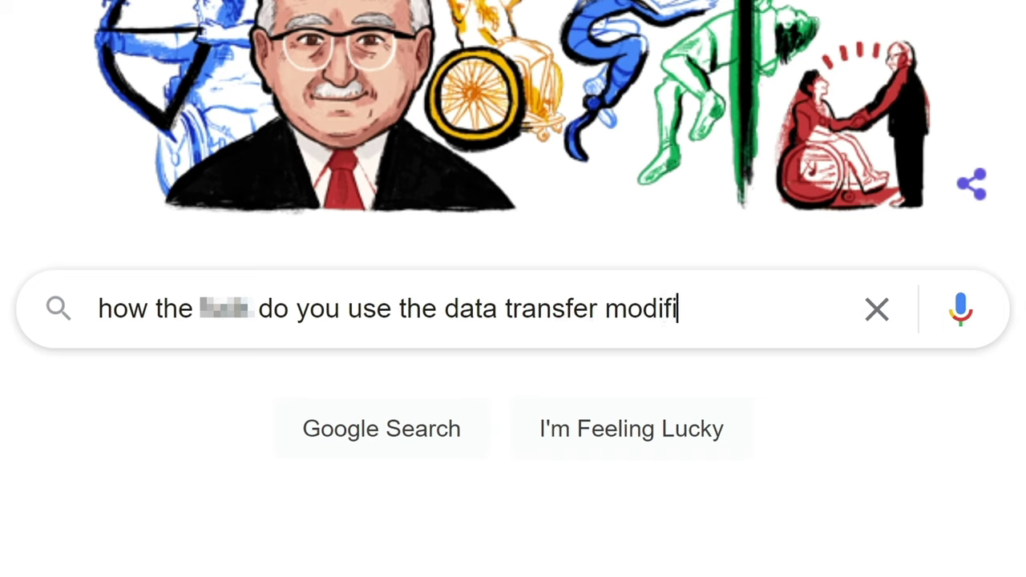
text(?)
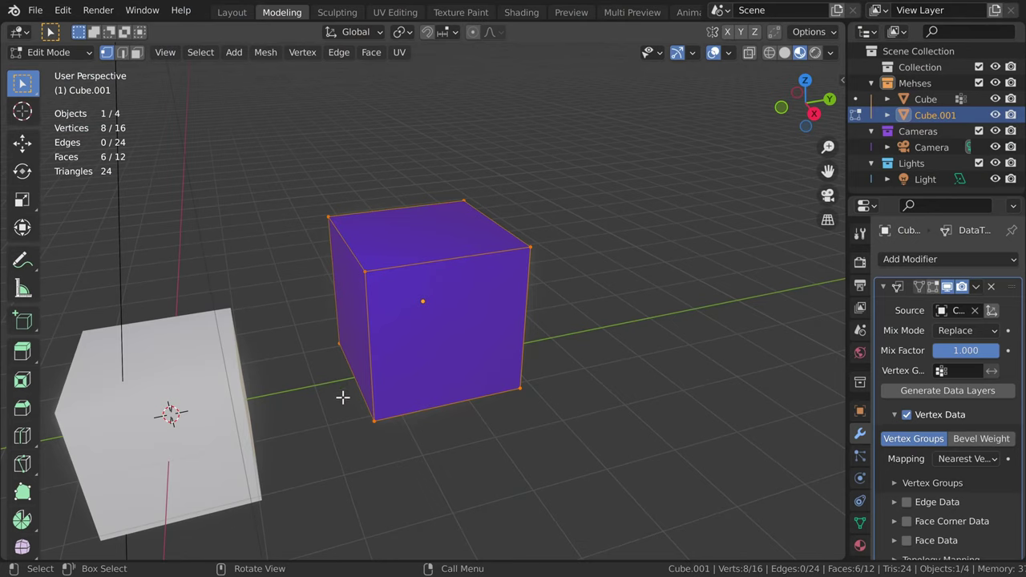
Step: Enable Edit Mode display for the duplicate cube's Data Transfer modifier and inspect the weights from several angles
middle_drag(342, 396, 508, 383)
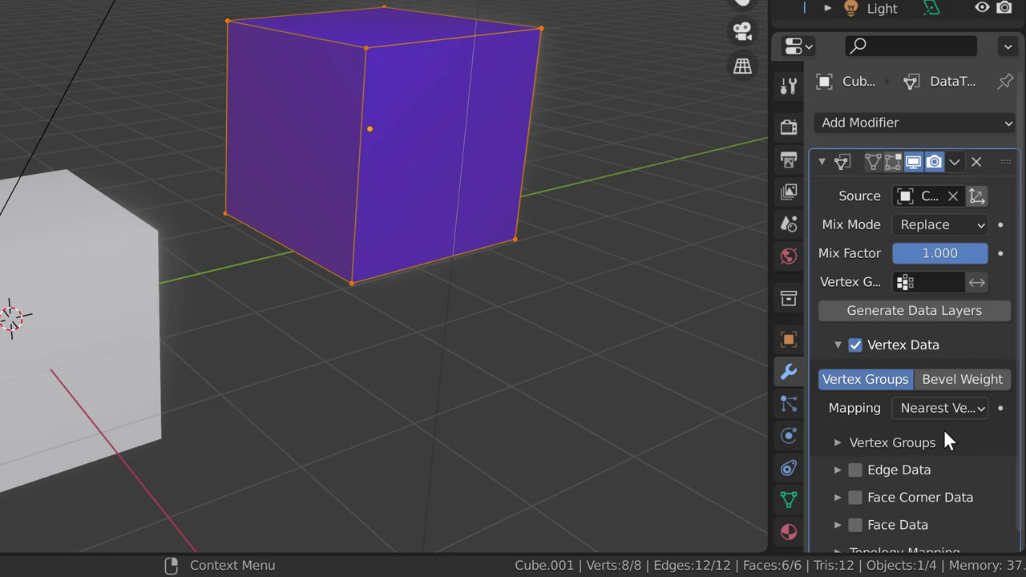
scroll(944, 429, down, 1)
scroll(944, 438, up, 1)
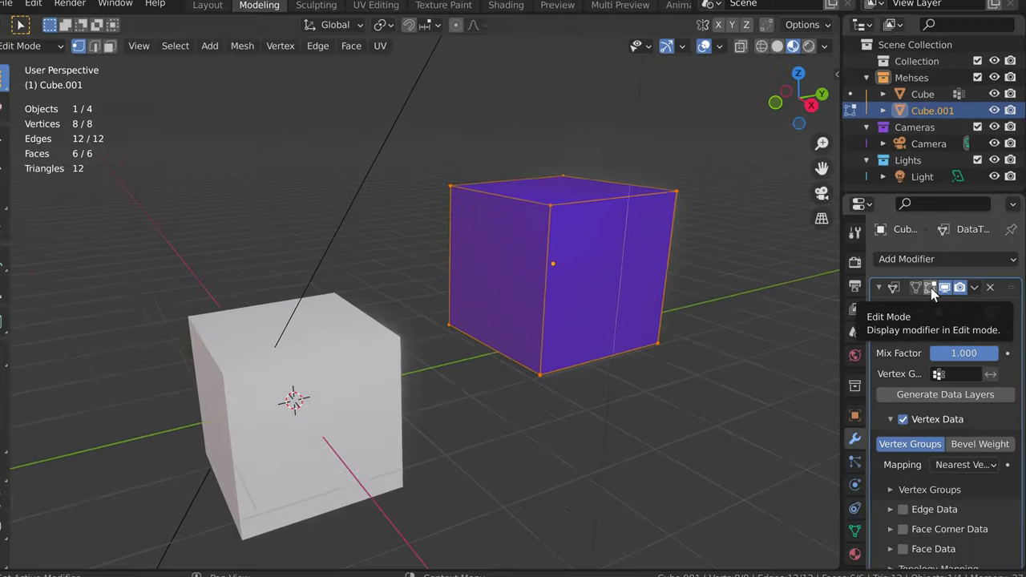
click(785, 325)
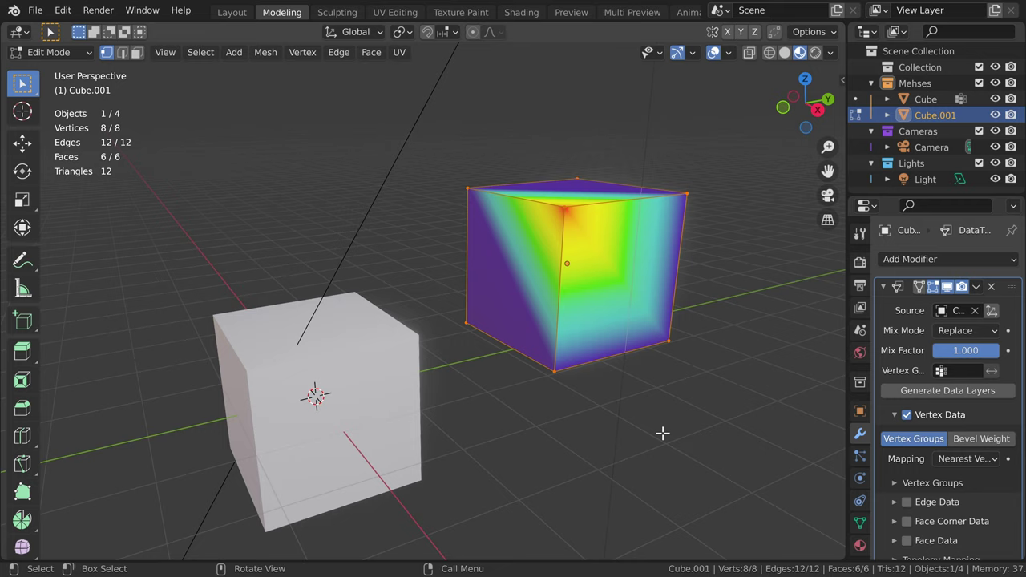
middle_drag(575, 404, 534, 435)
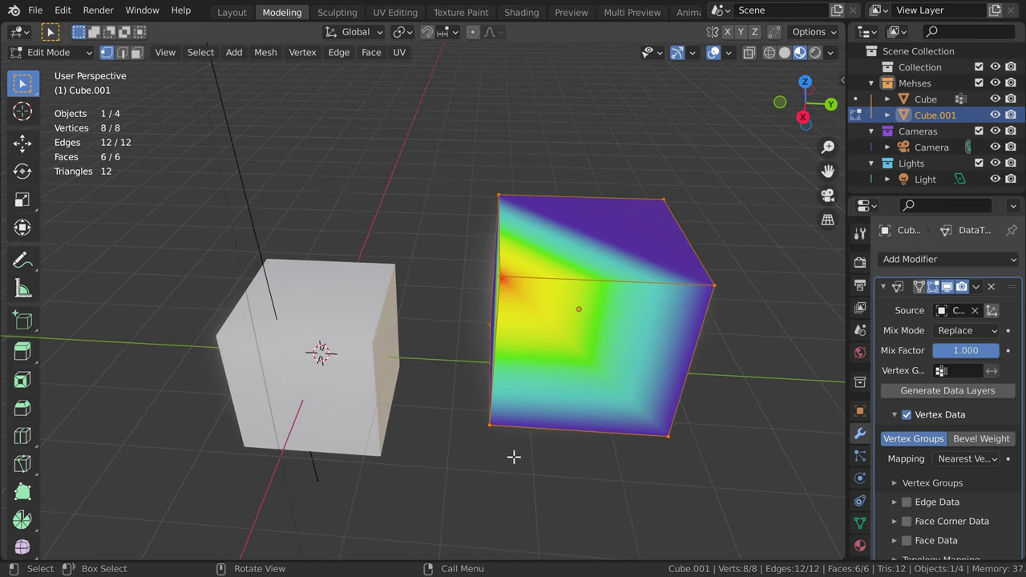
middle_drag(514, 458, 602, 406)
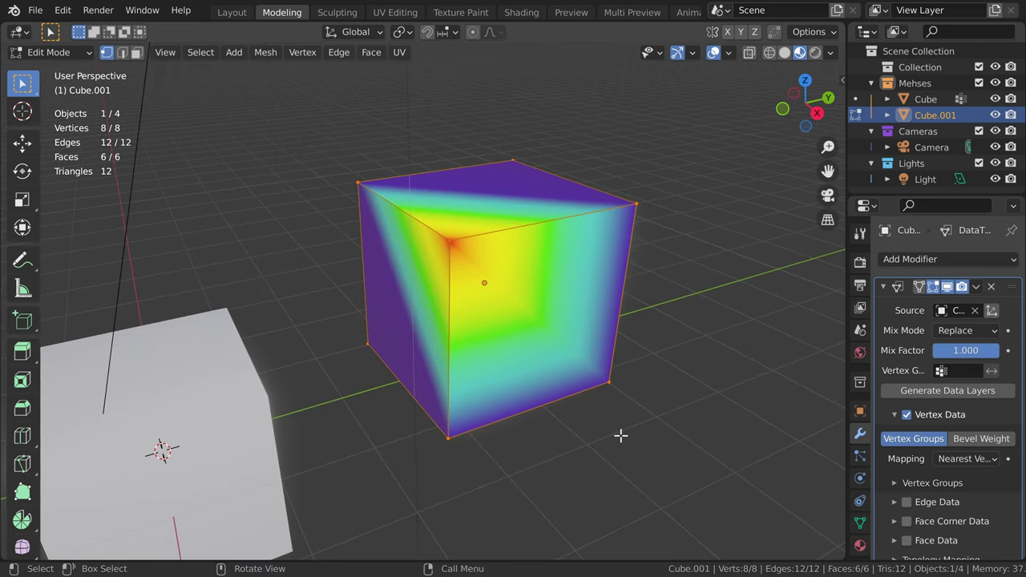
Step: Rename the duplicate cube's vertex group to "a" in its Object Data properties
click(859, 522)
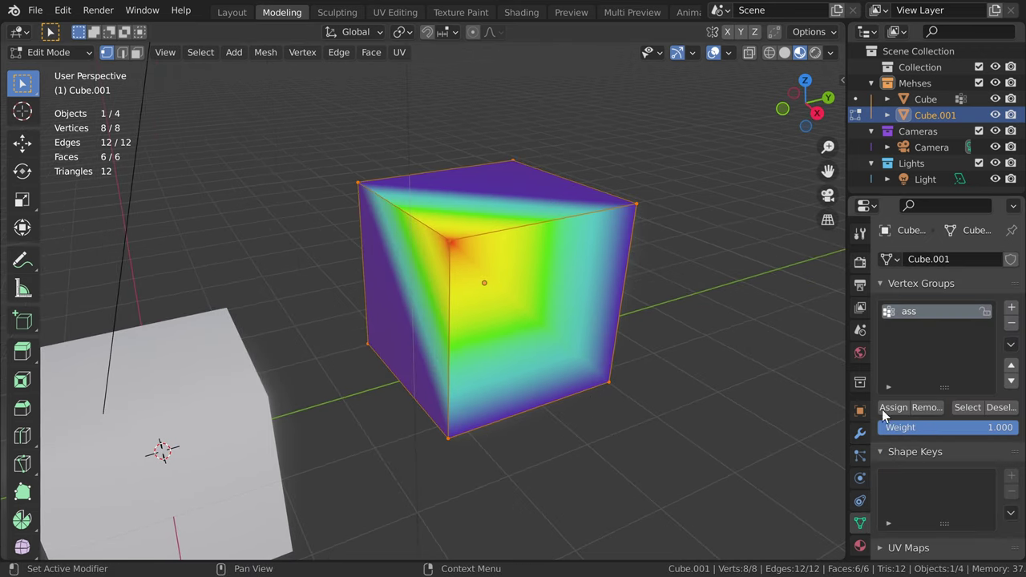
double_click(914, 318)
text(a)
key(Return)
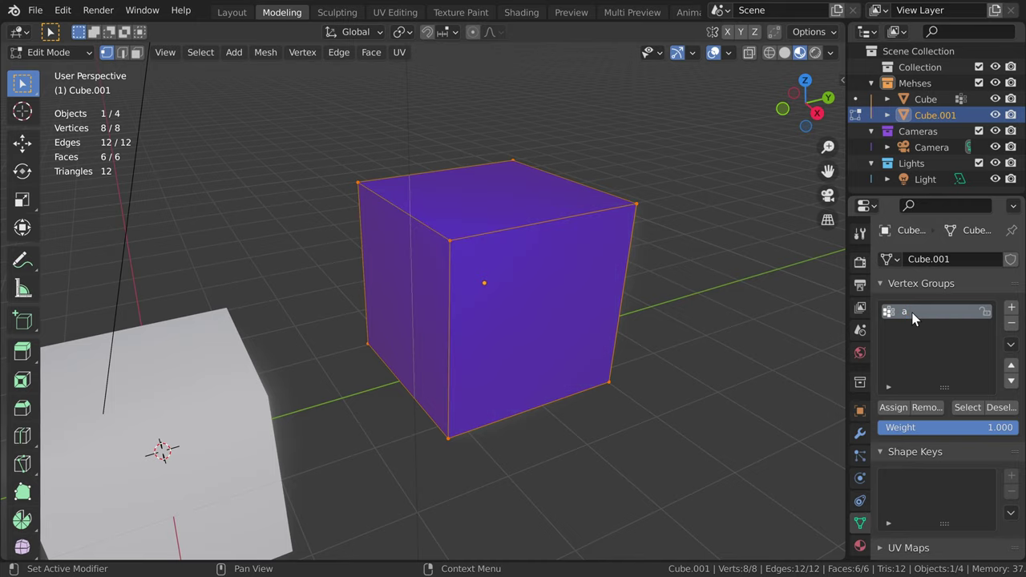
Step: Rename the duplicate cube's vertex group back to "ass" to match the original cube's group
double_click(915, 313)
text(ass)
key(Return)
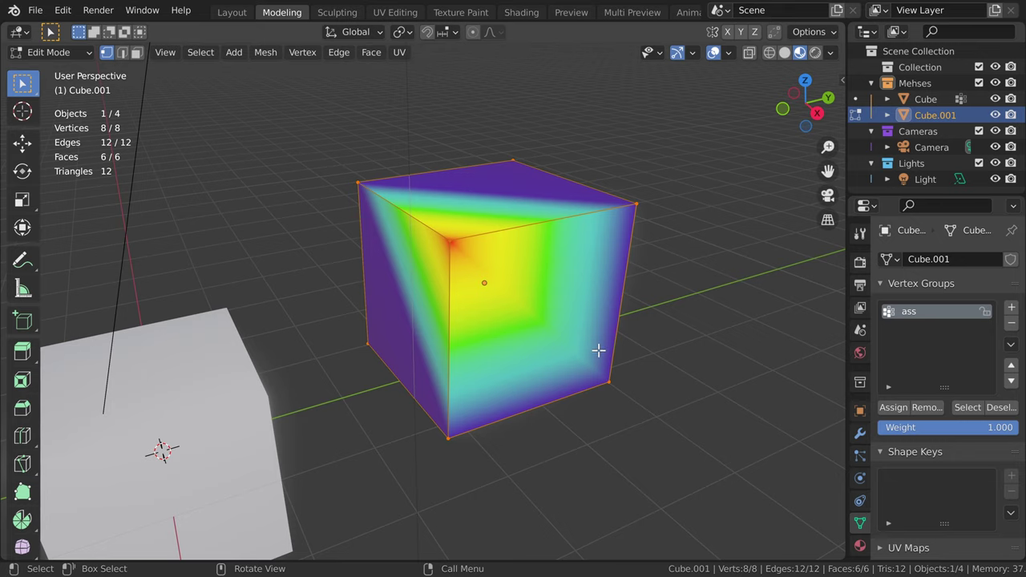
Step: Select both cubes in the Layout workspace and bring them into the Modeling workspace to compare their vertex weights
mouse_move(560, 356)
middle_down()
mouse_move(541, 339)
mouse_move(561, 375)
mouse_move(553, 348)
middle_up()
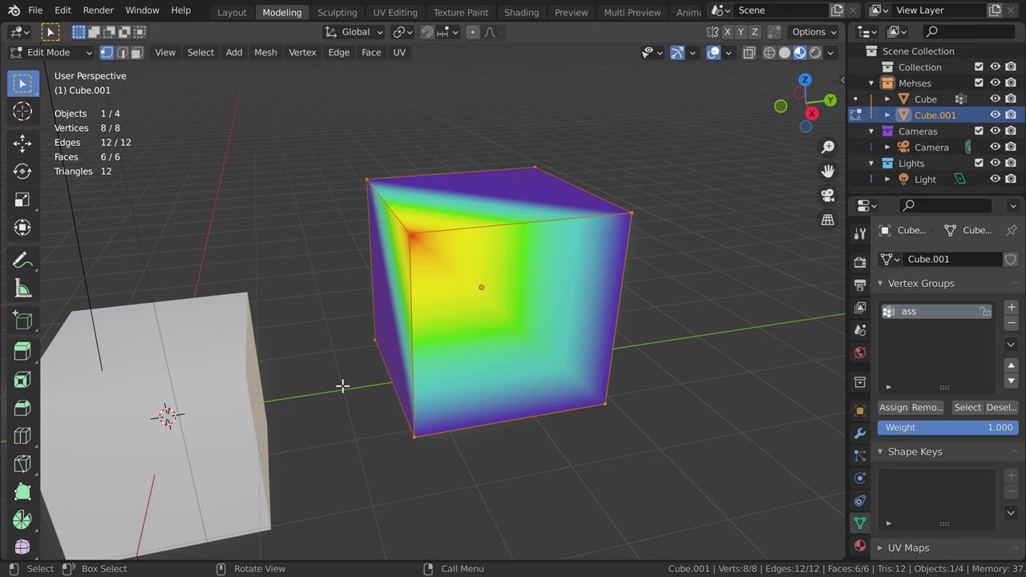
middle_drag(344, 385, 512, 338)
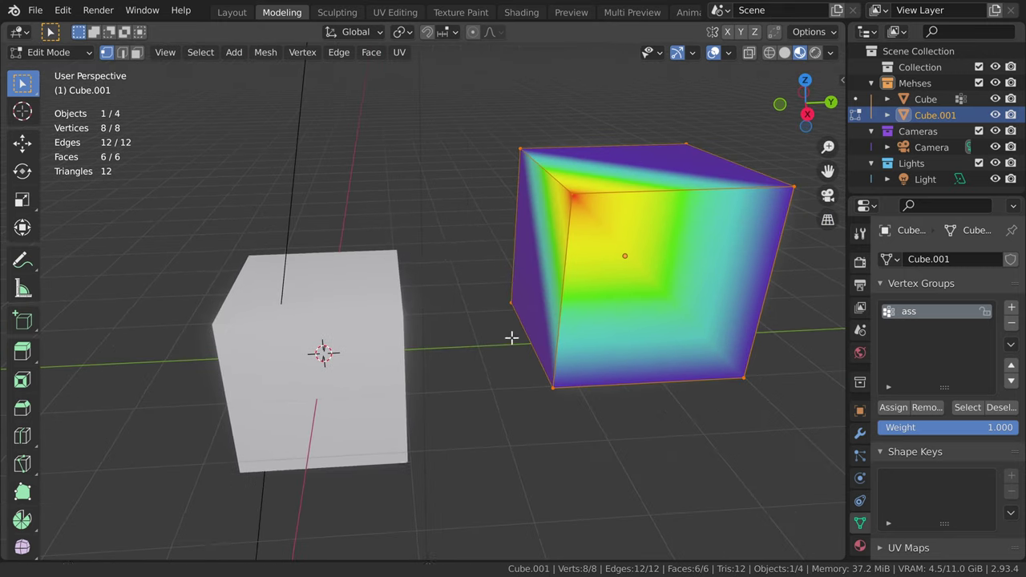
click(232, 13)
click(355, 329)
shift+click(499, 268)
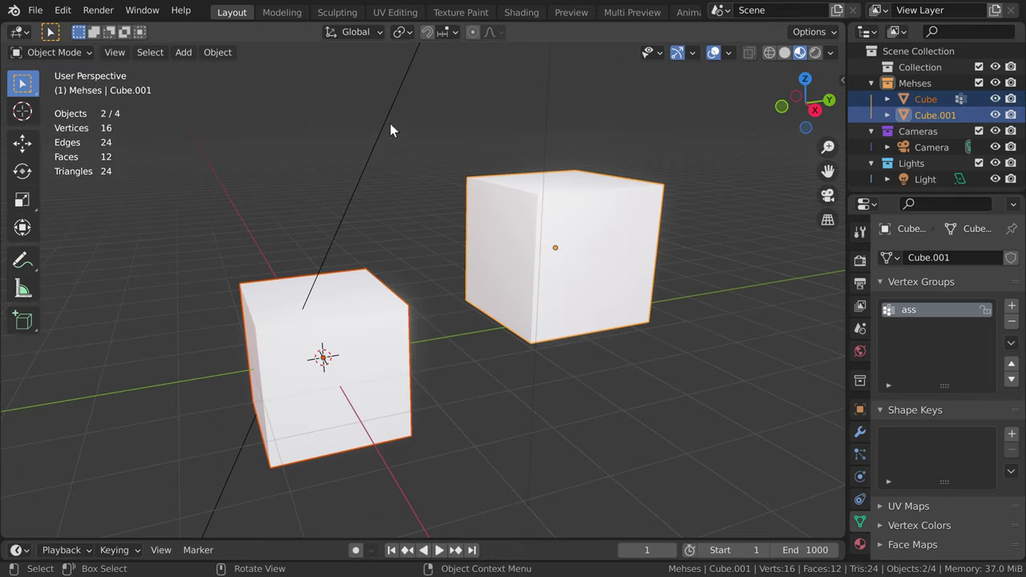
click(283, 12)
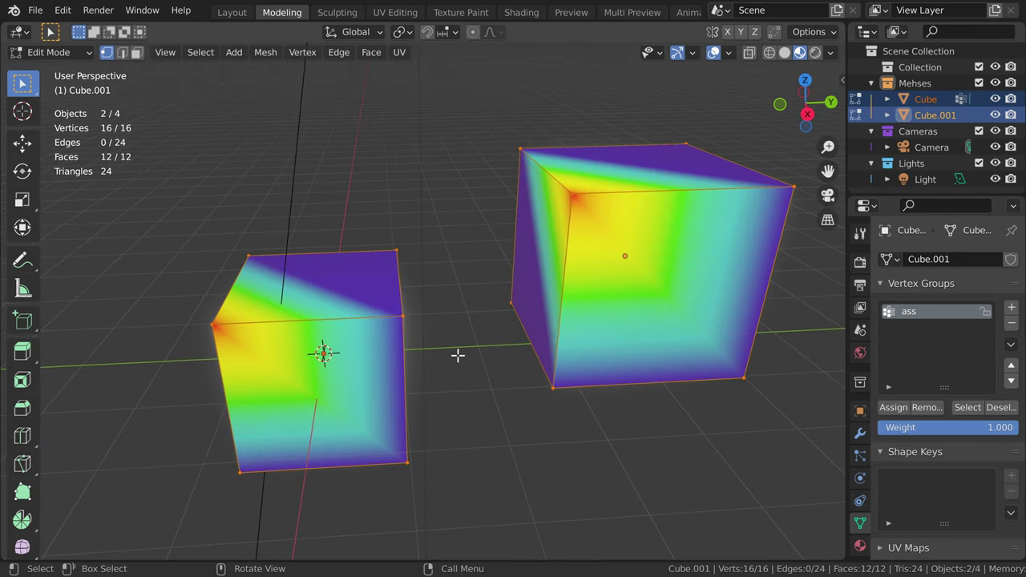
Step: Compare the vertex weights on the original cube and its duplicate from several angles
middle_drag(385, 392, 455, 373)
middle_drag(530, 435, 484, 396)
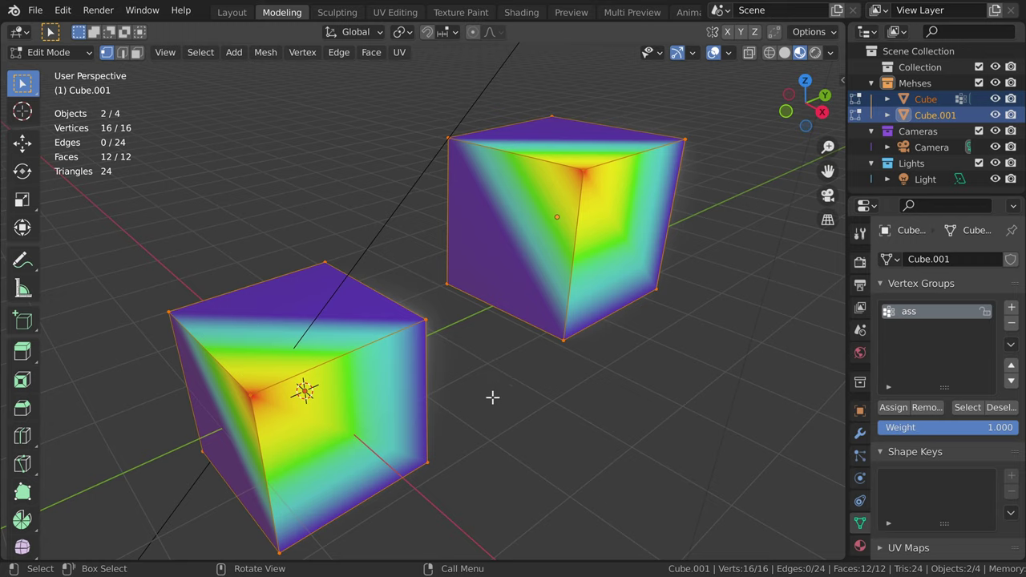
middle_drag(513, 415, 523, 395)
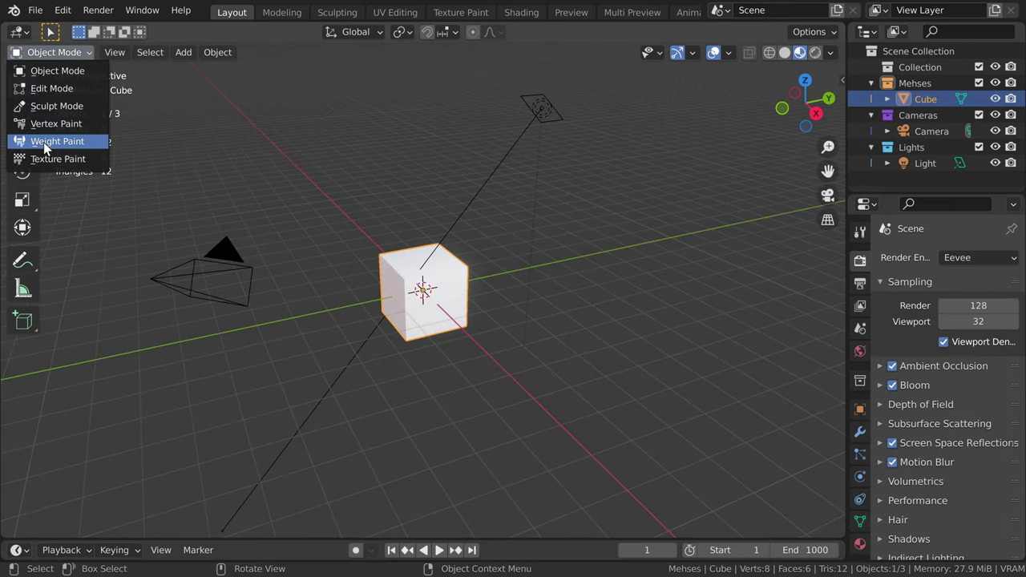
click(48, 140)
mouse_move(300, 259)
middle_down()
mouse_move(278, 344)
mouse_move(560, 254)
mouse_move(465, 350)
middle_up()
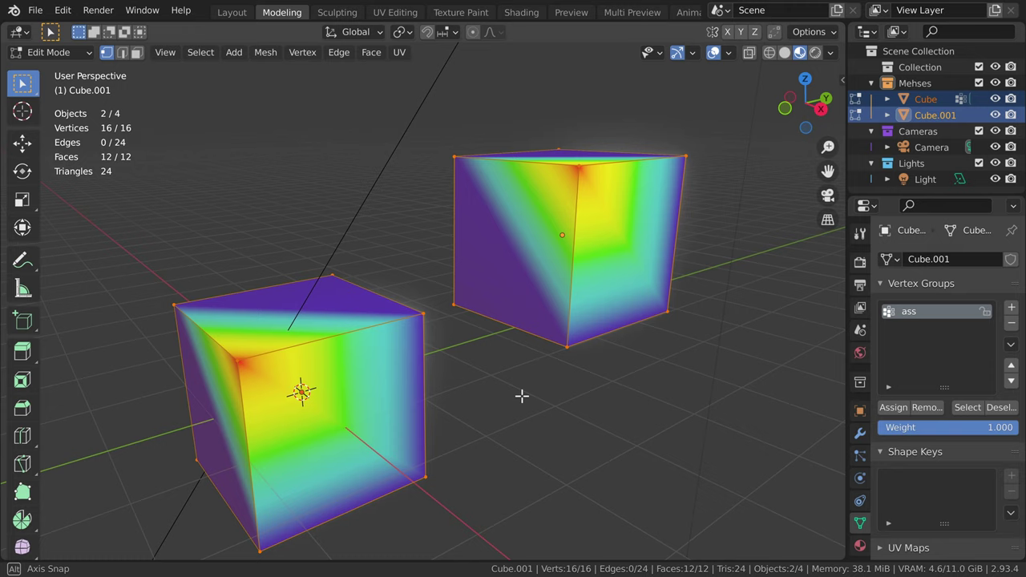
middle_drag(522, 395, 497, 412)
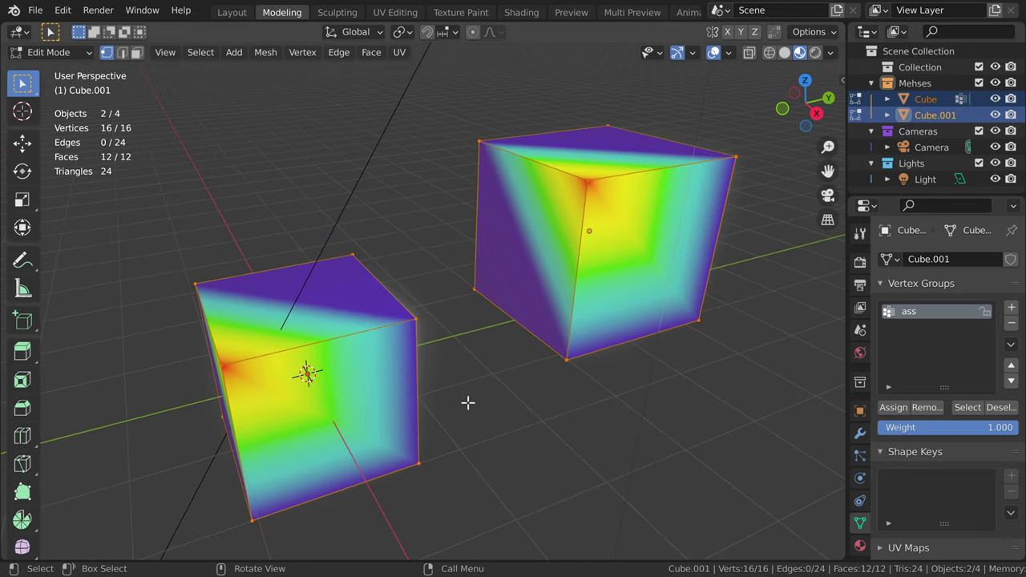
scroll(469, 401, down, 2)
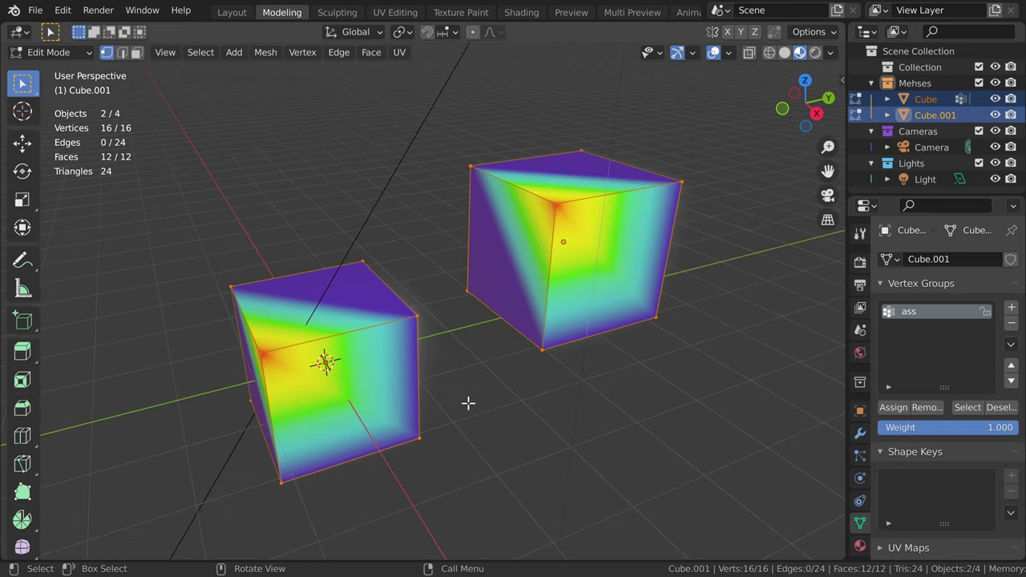
Step: Return to the Layout workspace and select the original cube, followed by the duplicate cube
click(232, 12)
click(374, 321)
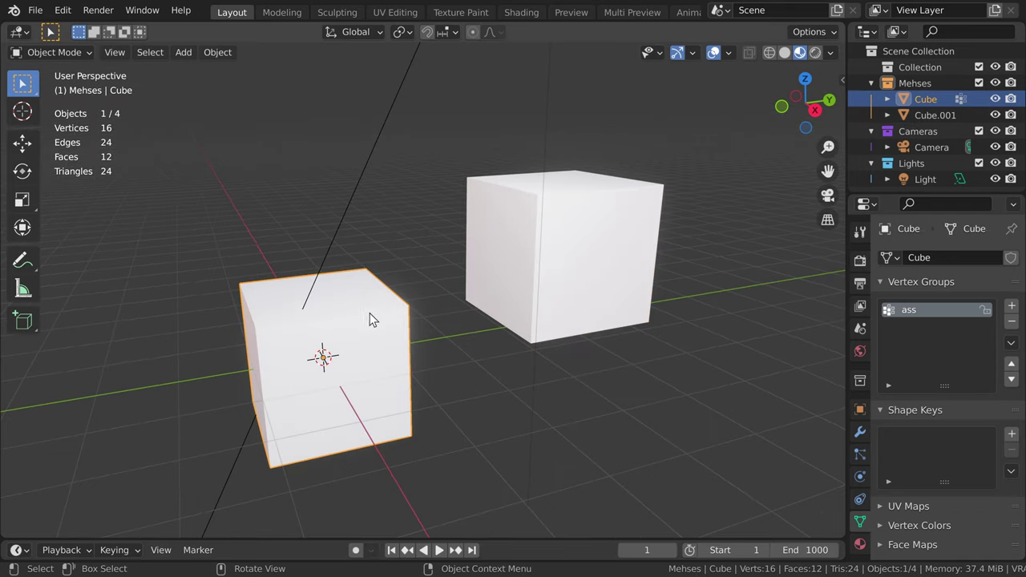
click(520, 231)
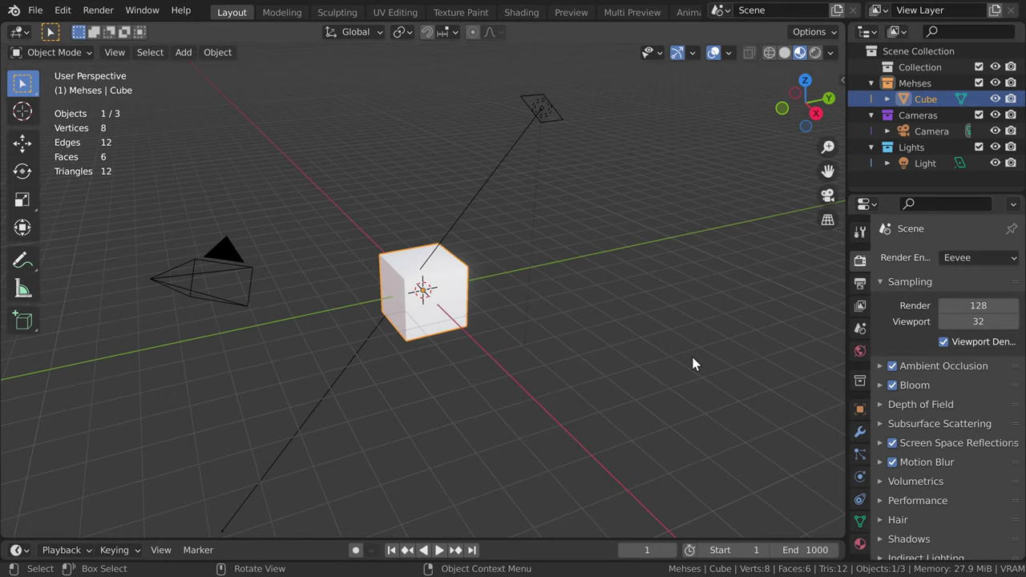
Step: Bring the new scene's single cube into the Modeling workspace and isolate it in local view
click(282, 12)
scroll(637, 321, up, 6)
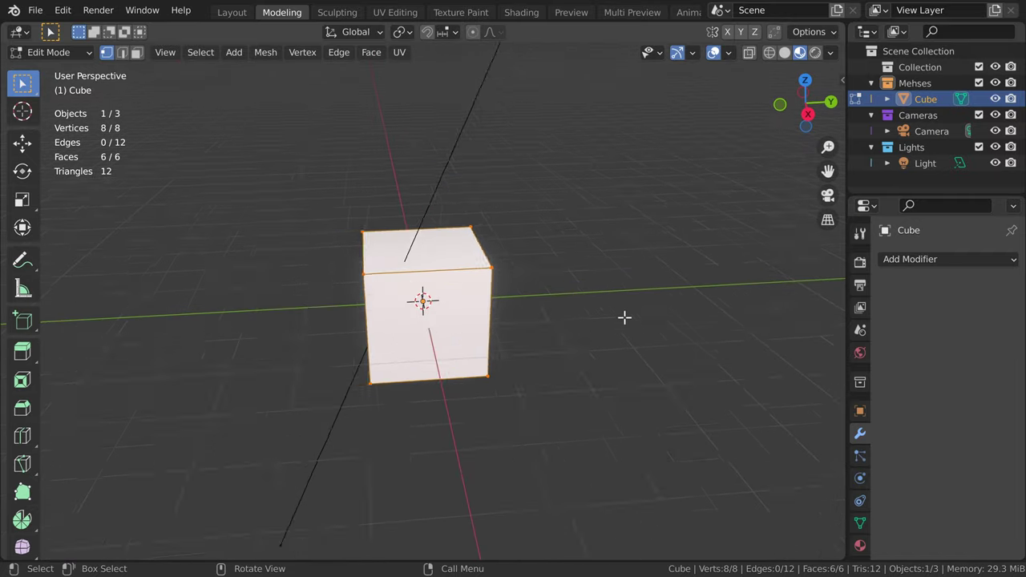
key(slash)
scroll(644, 281, up, 5)
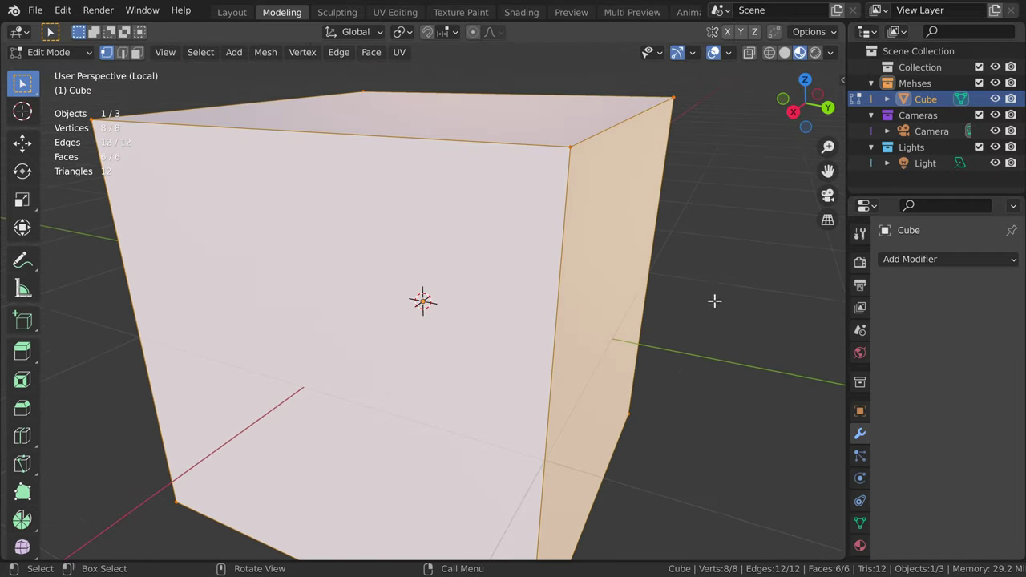
scroll(714, 300, down, 6)
middle_drag(714, 299, 740, 311)
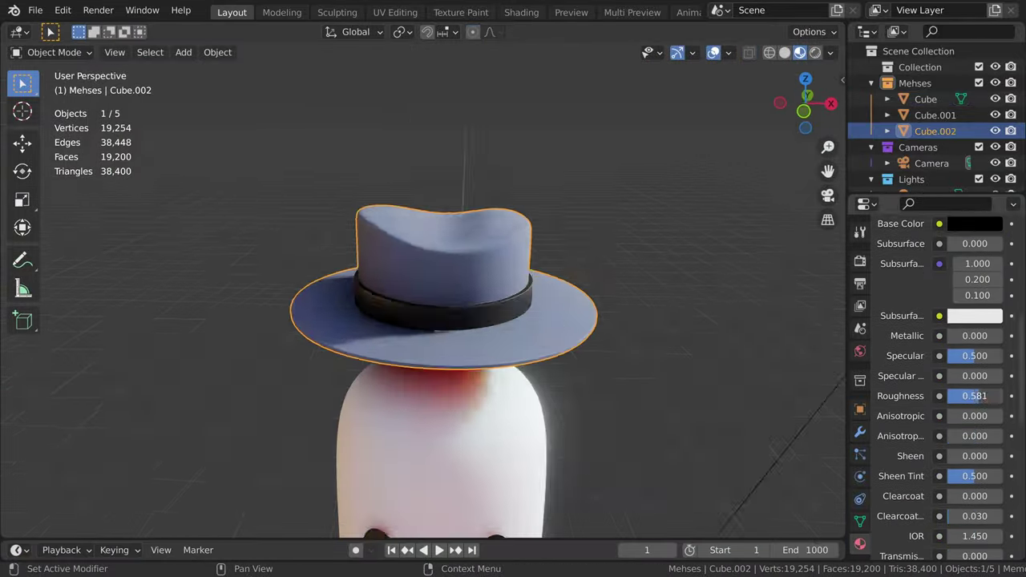
Step: Examine the finished character's hat, face and buttoned coat from several angles
middle_drag(553, 337, 587, 339)
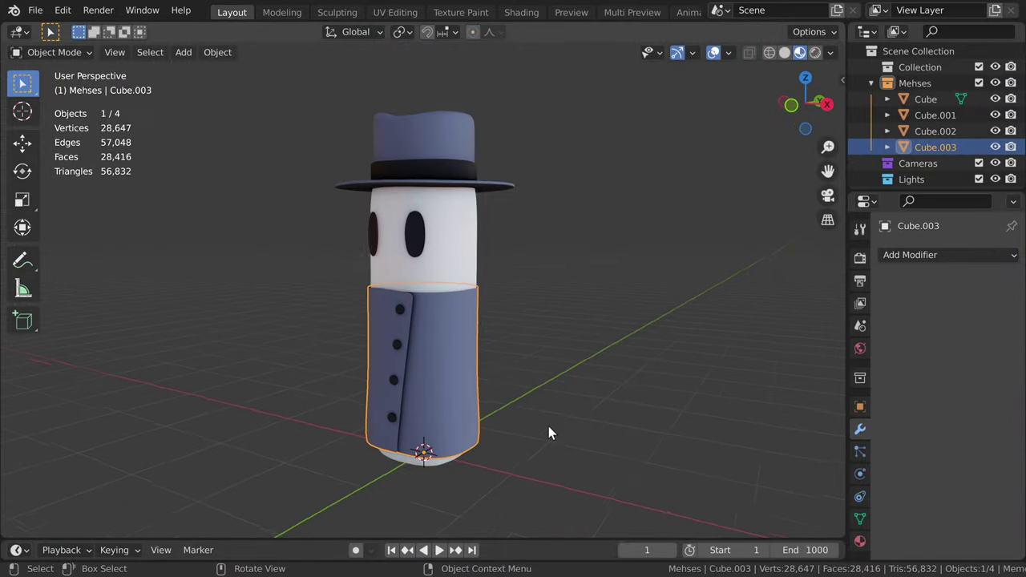
middle_drag(550, 430, 598, 435)
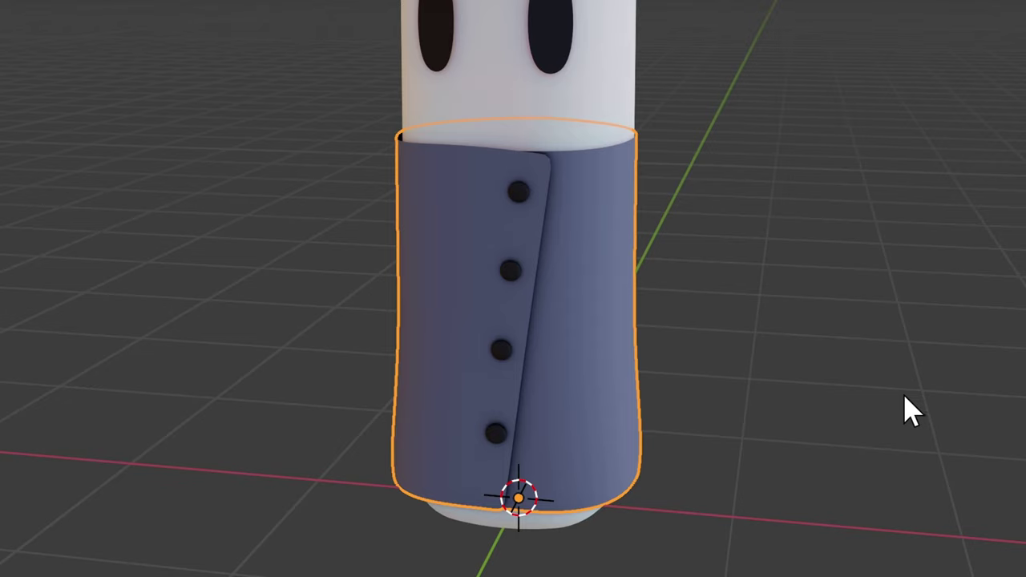
middle_drag(600, 413, 615, 414)
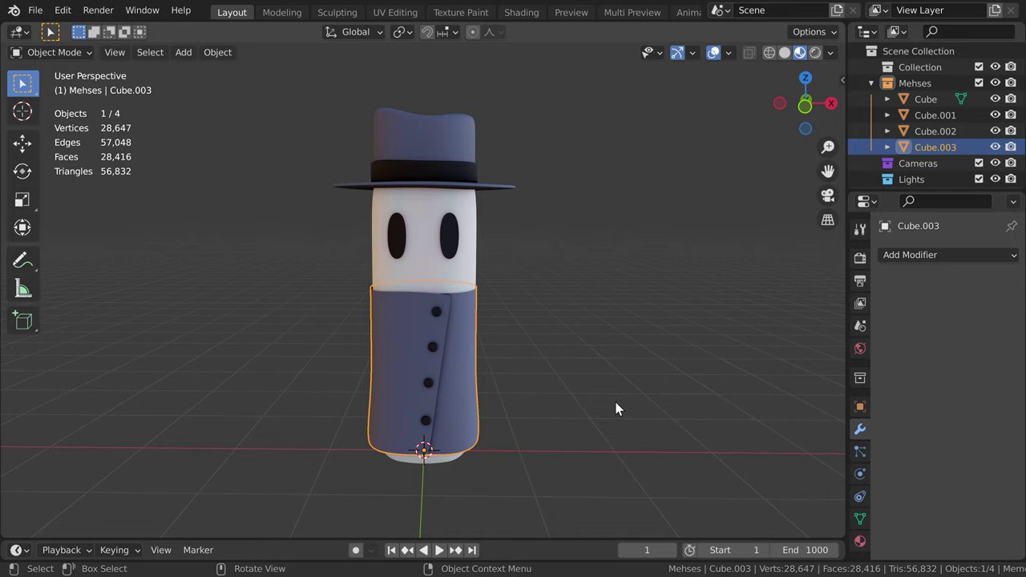
middle_drag(615, 408, 565, 405)
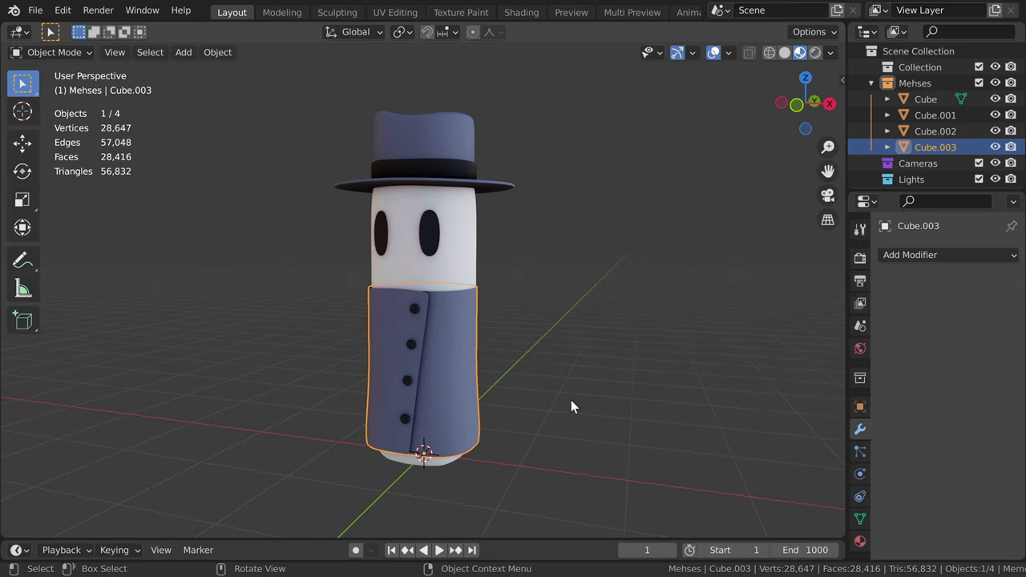
click(465, 138)
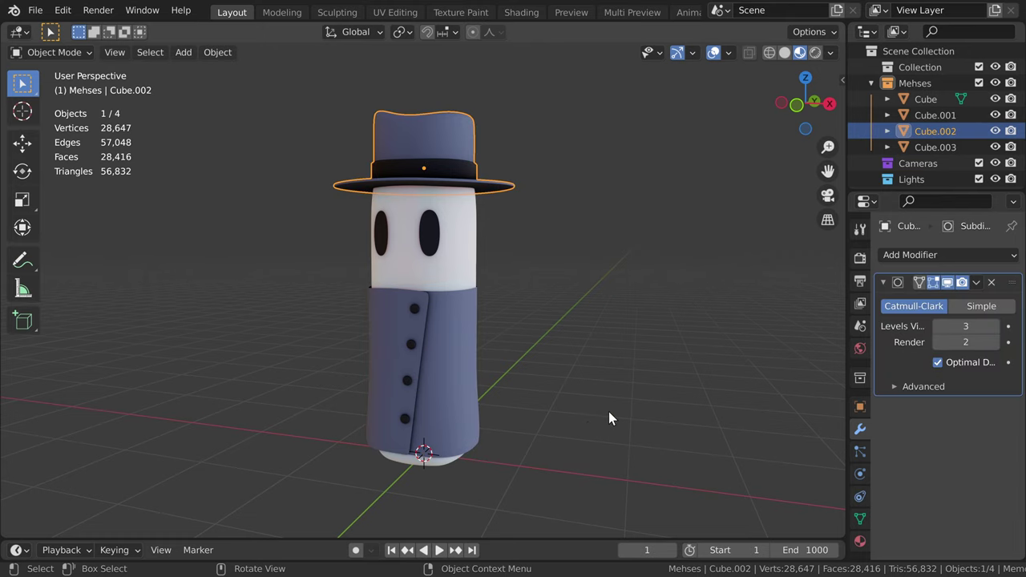
middle_drag(608, 418, 553, 411)
key(ctrl+z)
mouse_move(540, 445)
middle_down()
mouse_move(581, 442)
mouse_move(568, 431)
middle_up()
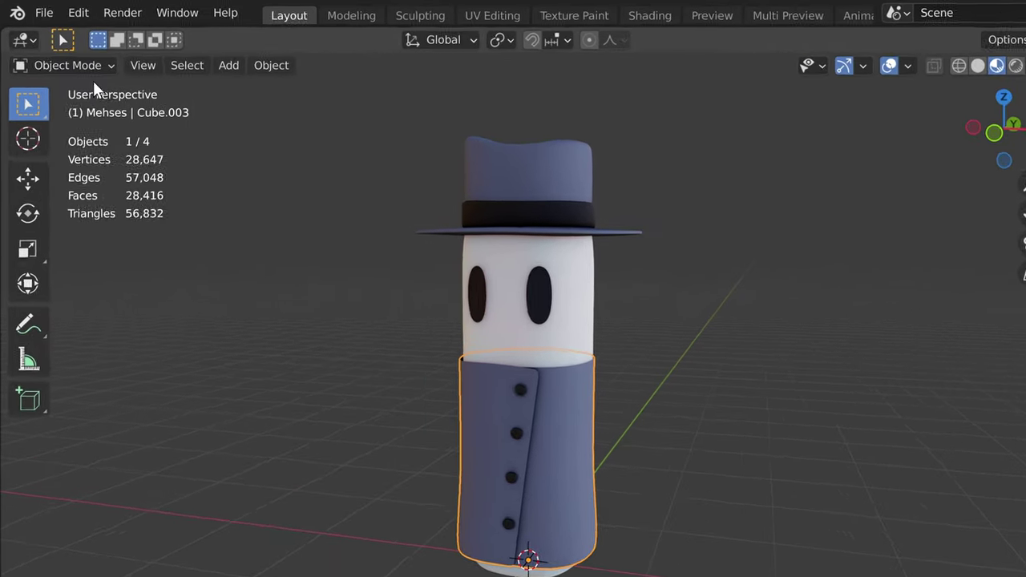
click(54, 52)
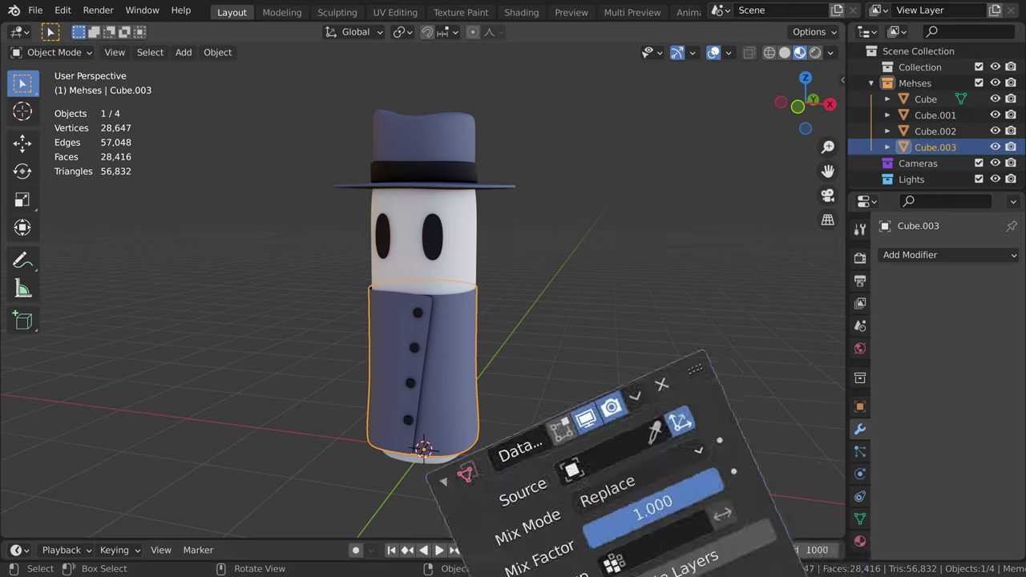
middle_drag(637, 407, 593, 402)
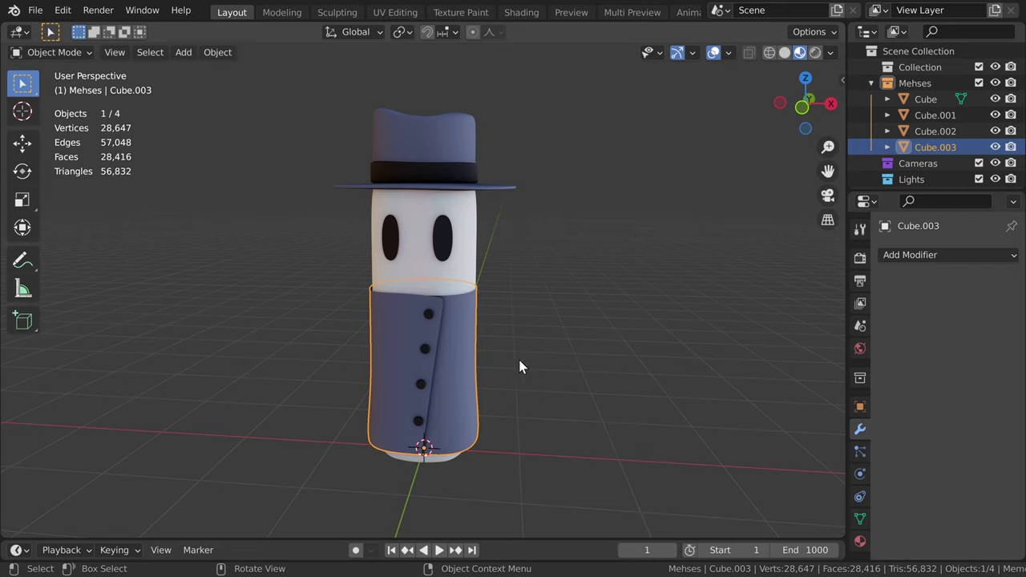
Step: Add a single-bone armature at the base of the character
click(182, 55)
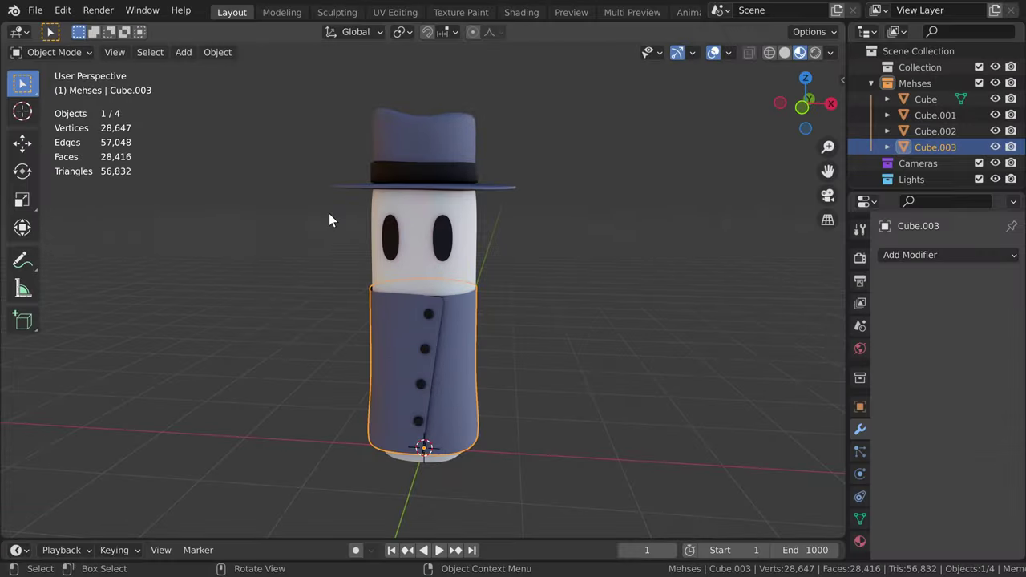
key(shift+a)
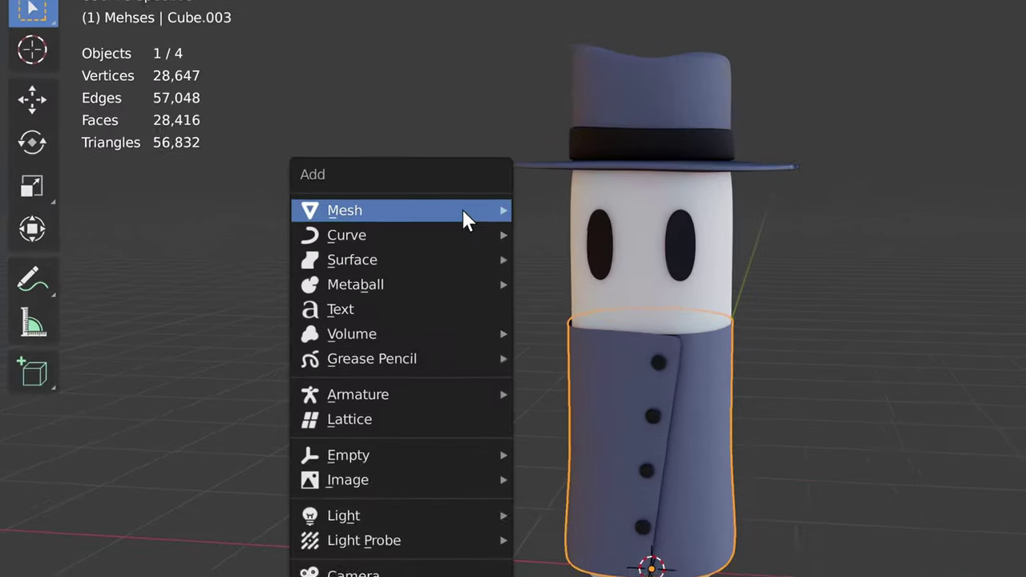
mouse_move(437, 422)
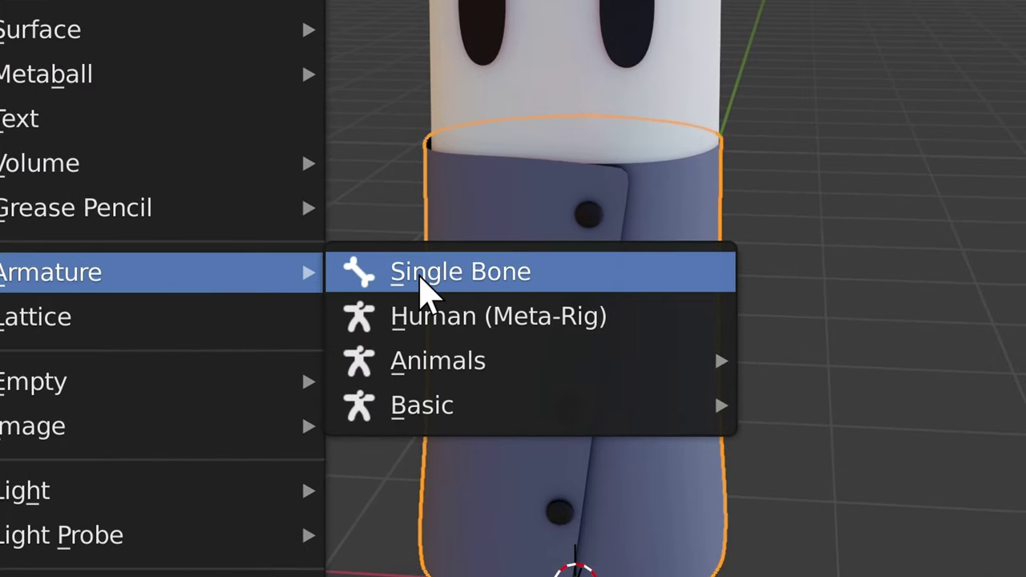
click(425, 273)
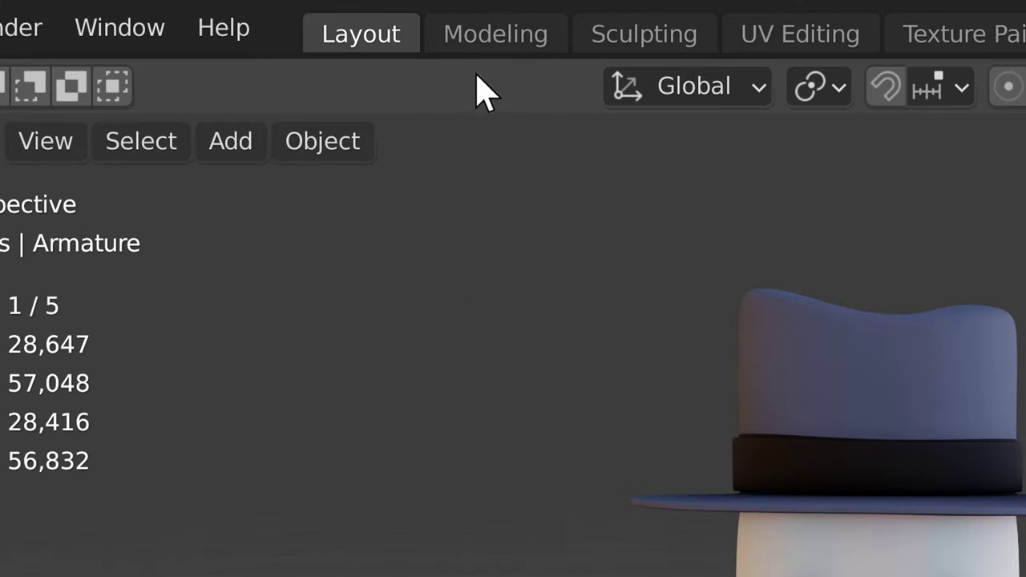
Step: Enter the Modeling workspace with the armature and enable In Front in its viewport display settings
click(494, 35)
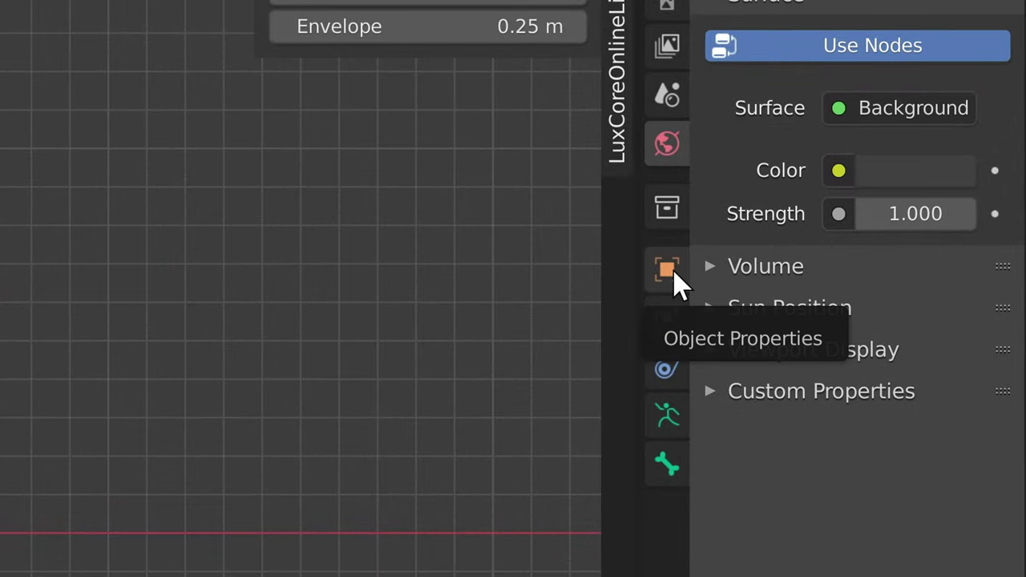
click(675, 271)
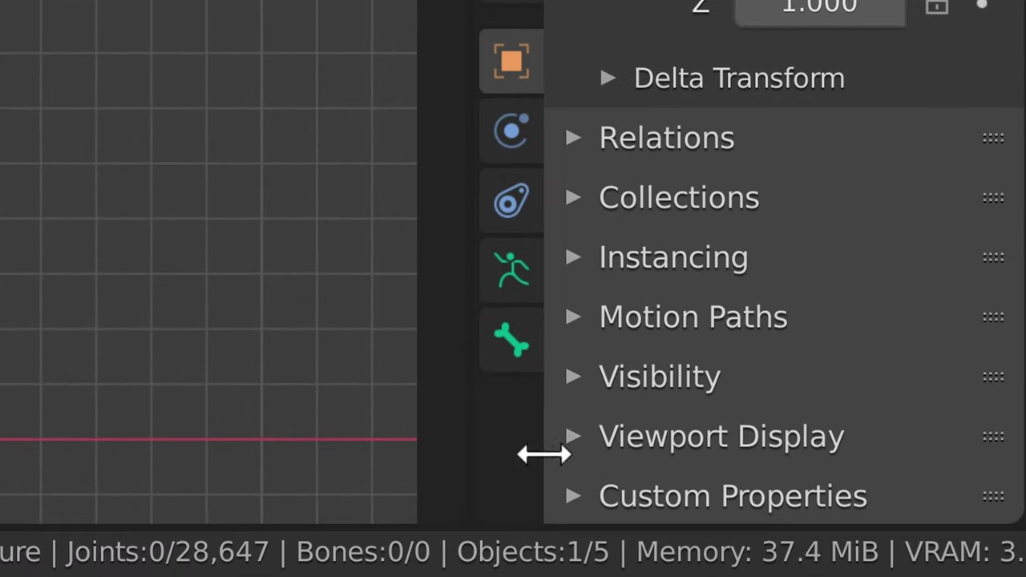
click(573, 441)
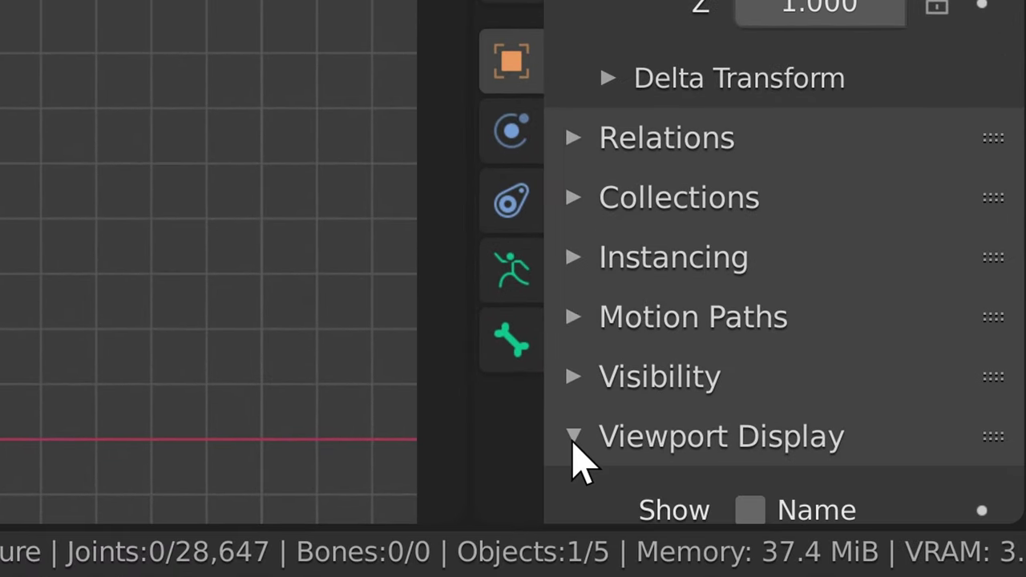
scroll(610, 440, down, 5)
click(751, 354)
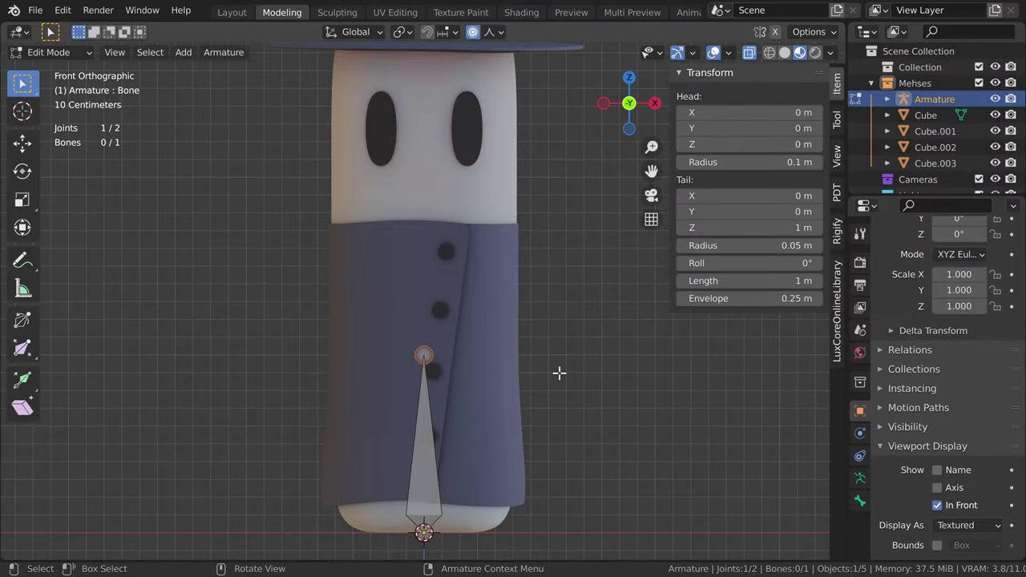
Step: Extrude two more bones upward in a chain from the first bone's tip, each 1 m along the Z axis
middle_drag(558, 373, 542, 358)
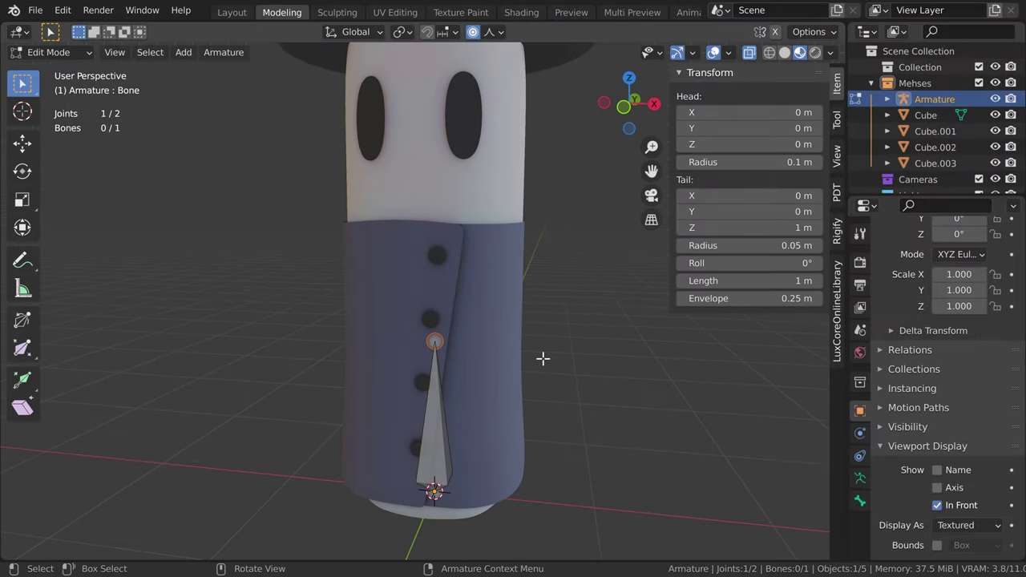
key(KP_3)
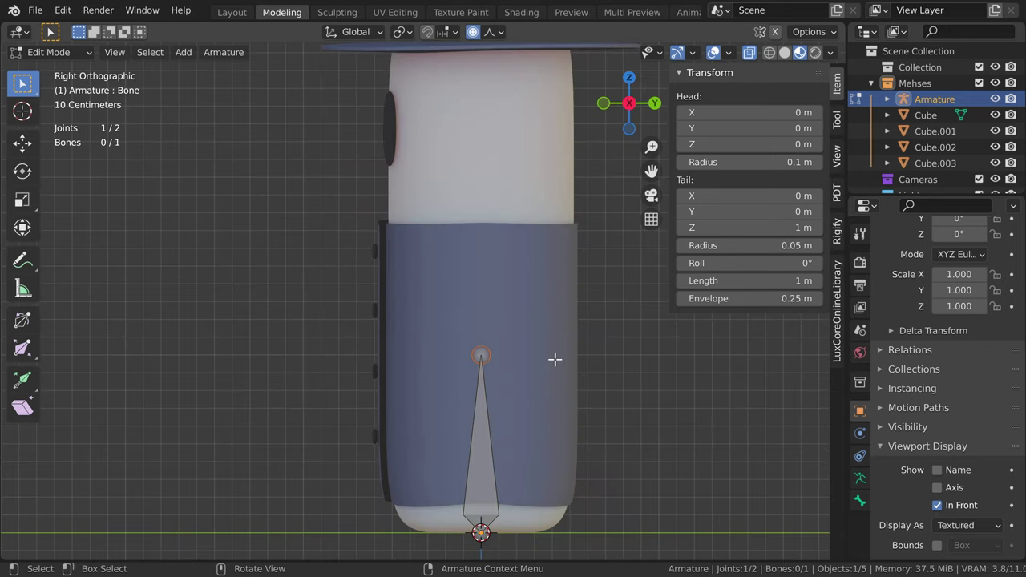
scroll(555, 359, down, 6)
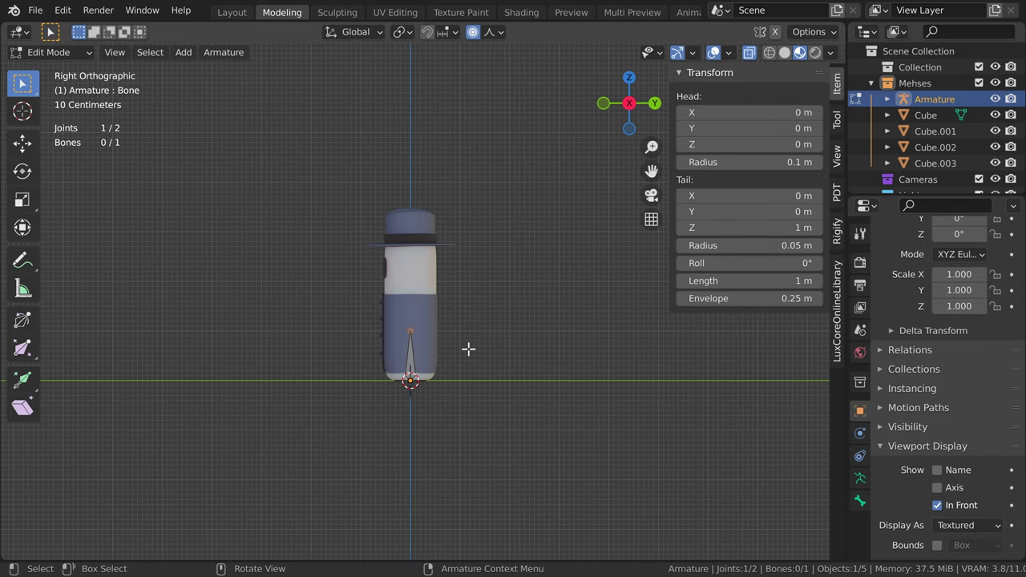
scroll(374, 292, up, 4)
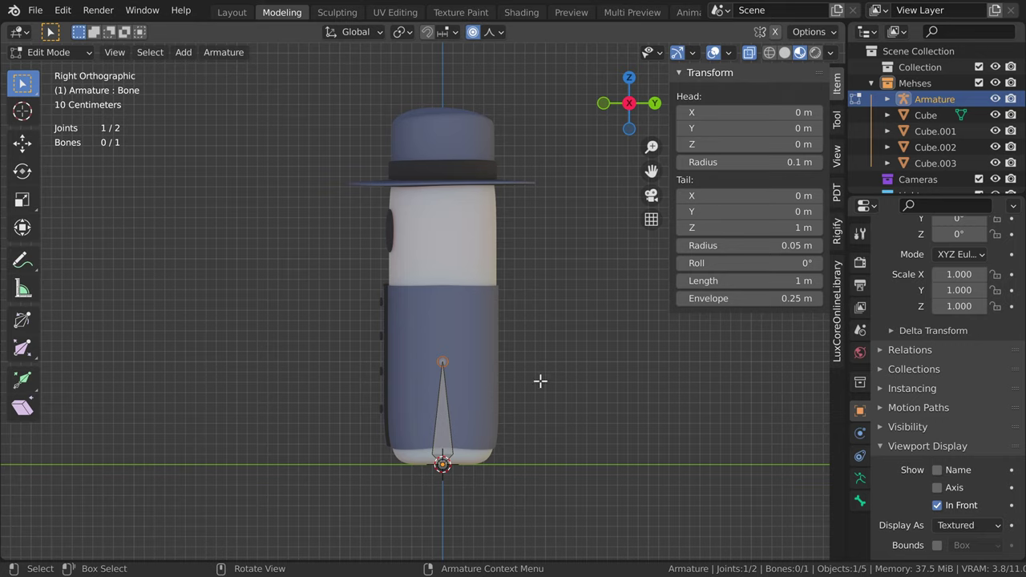
key(e)
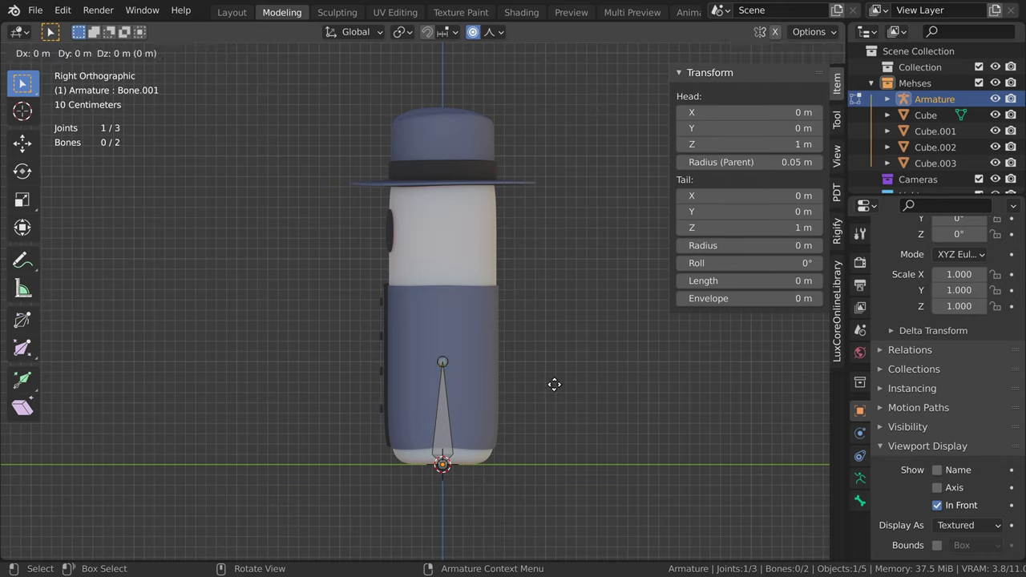
text(z)
text(1)
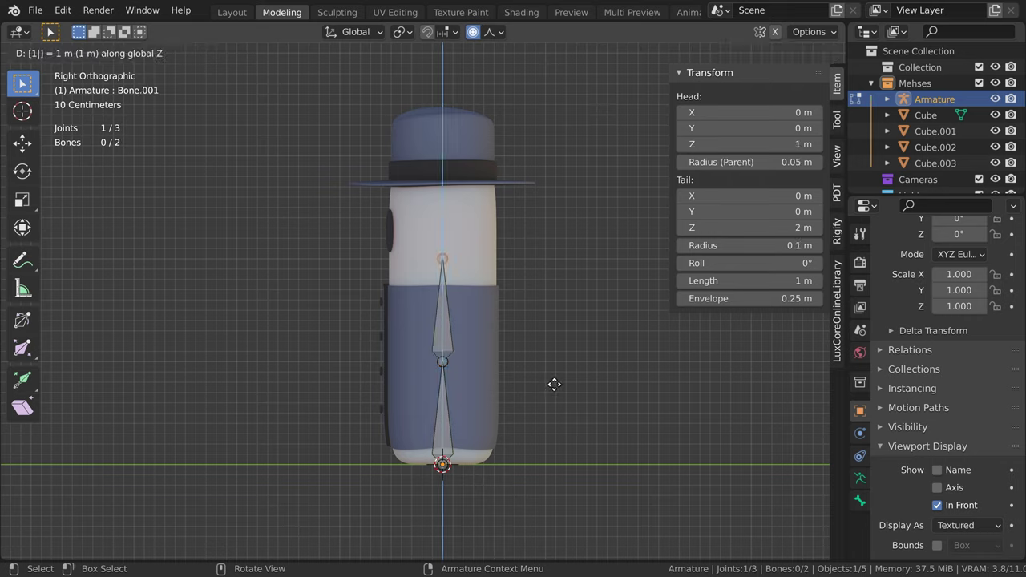
key(Return)
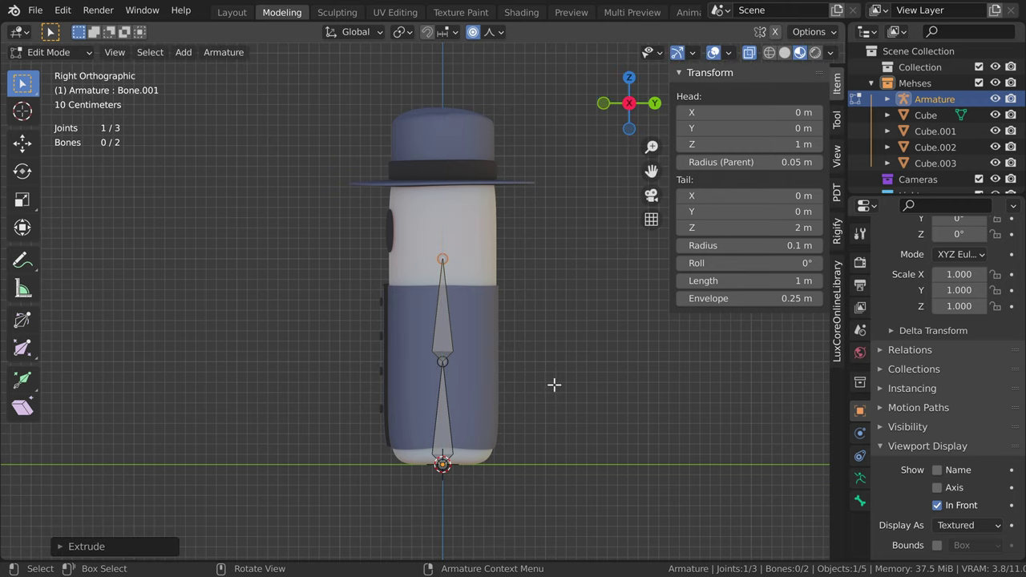
key(shift+r)
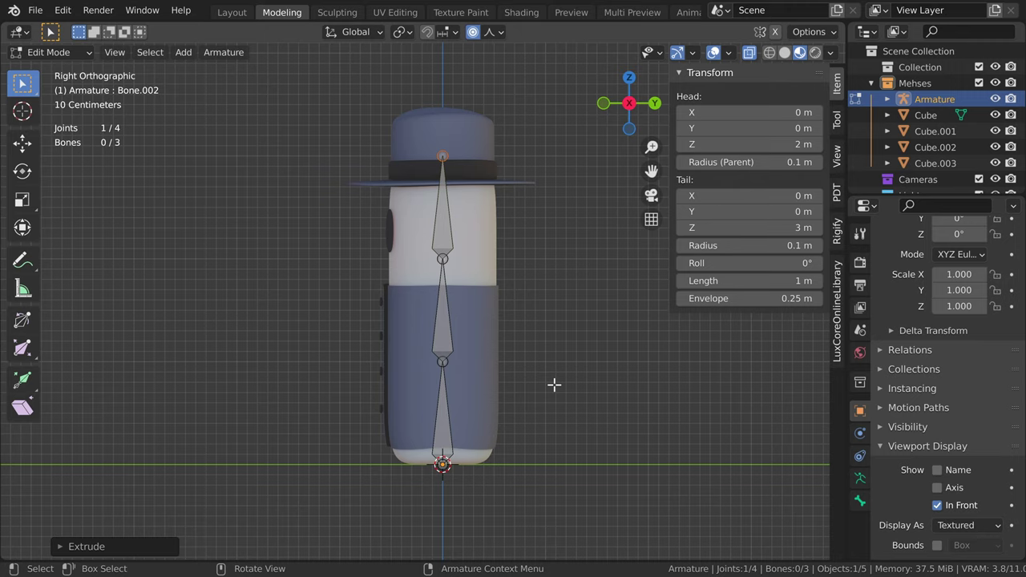
middle_drag(514, 371, 576, 359)
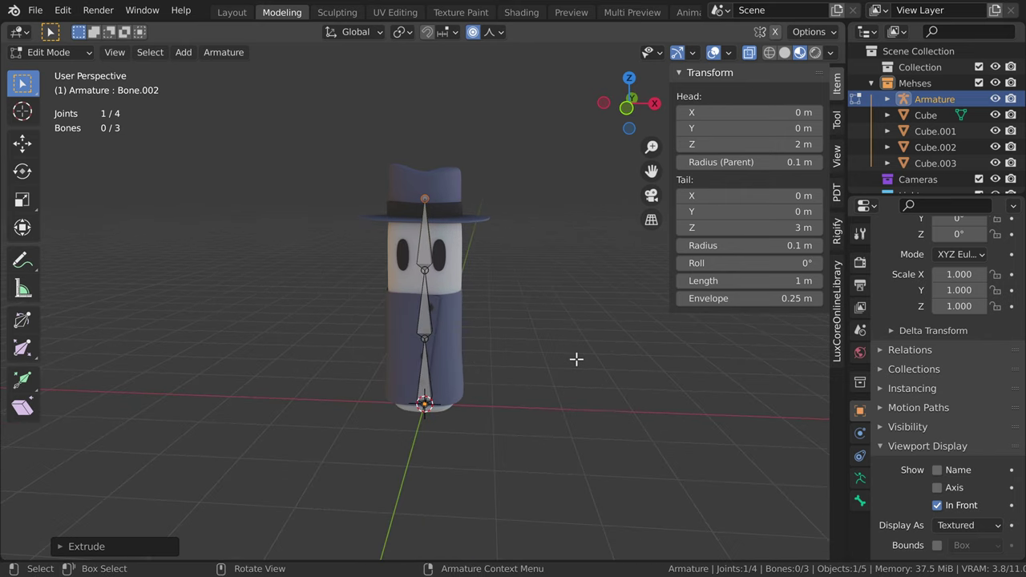
Step: Return to the Layout workspace and hide Cube.001, Cube.002 and Cube.003, leaving the body mesh and armature visible
click(230, 13)
middle_drag(526, 309, 513, 282)
key(ctrl+z)
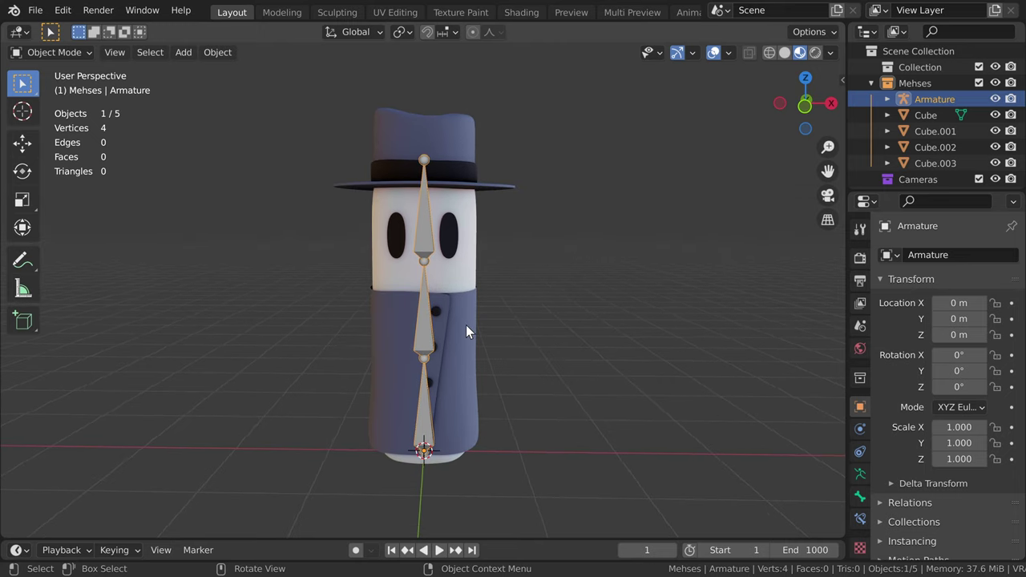
key(ctrl+z)
key(ctrl+z)
key(ctrl+z)
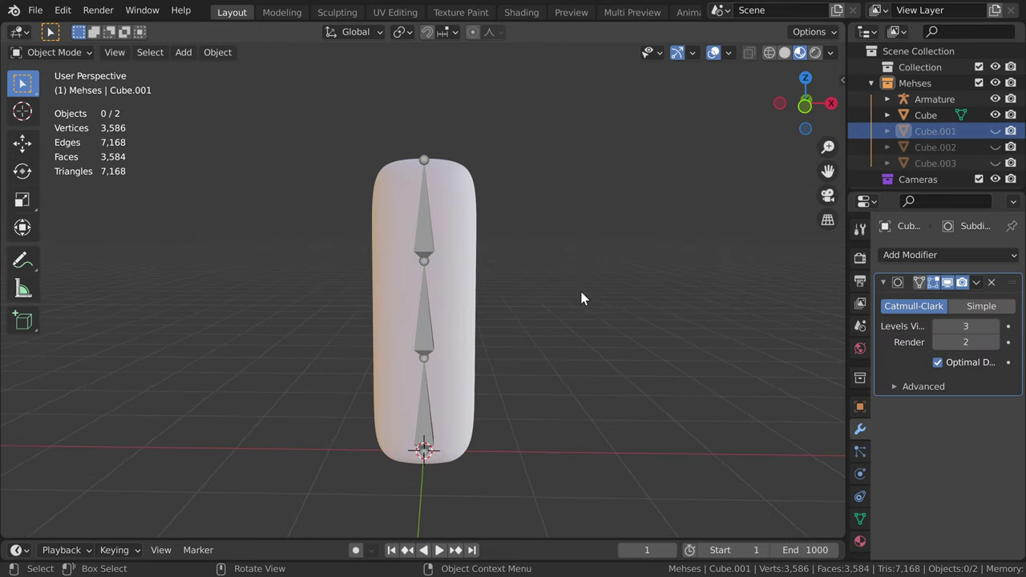
Step: Select the body mesh with the armature as active object and parent it using Armature Deform With Automatic Weights
middle_drag(582, 296, 478, 274)
key(ctrl+z)
key(ctrl+z)
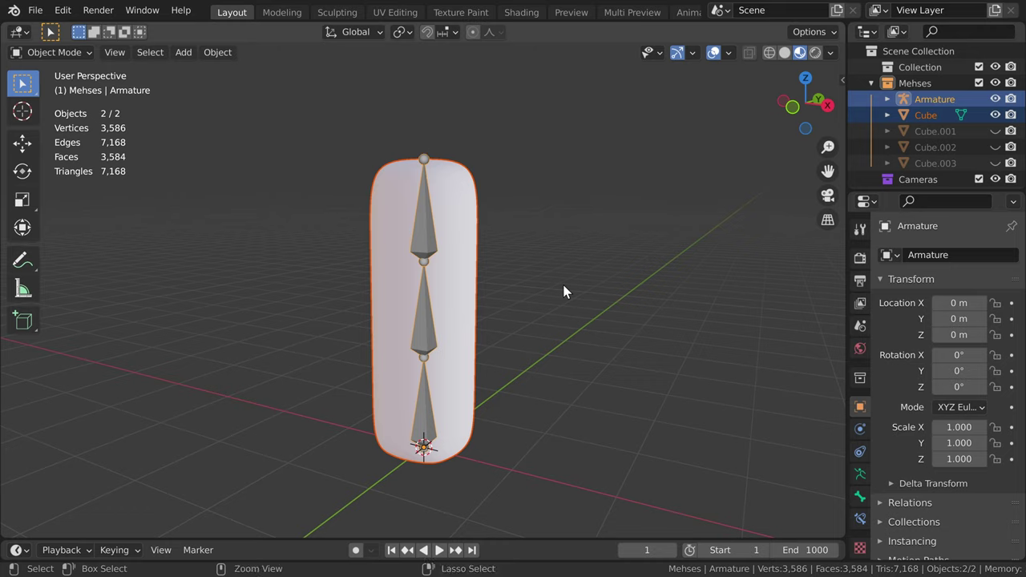
key(ctrl+p)
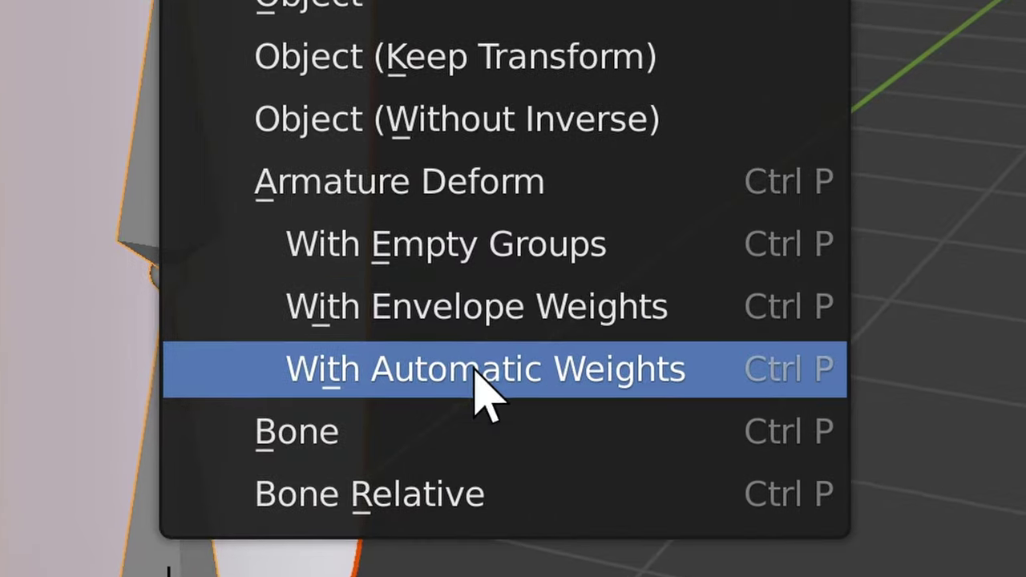
click(475, 371)
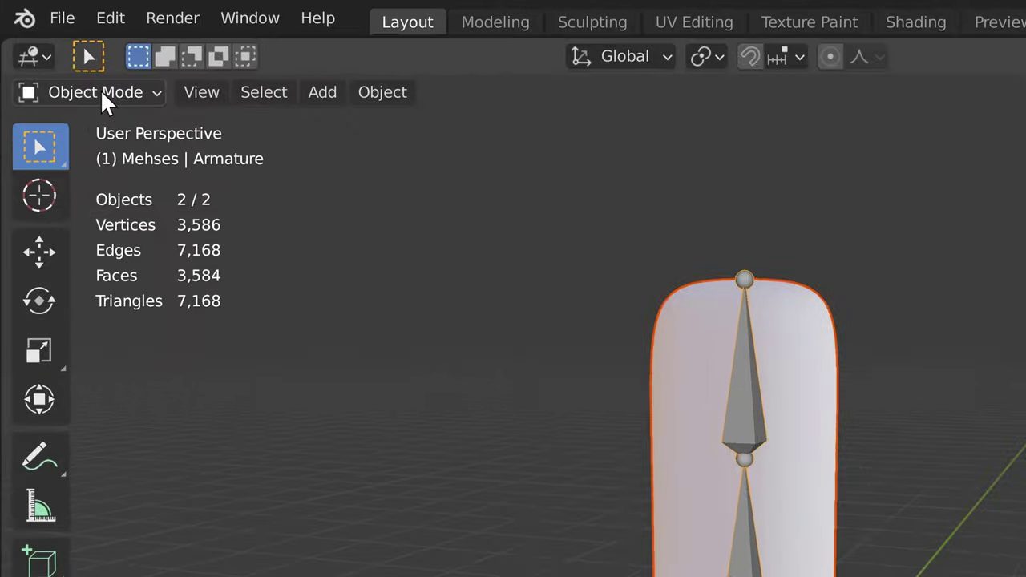
Step: Switch the armature to Pose Mode and select its three bones one at a time
click(56, 54)
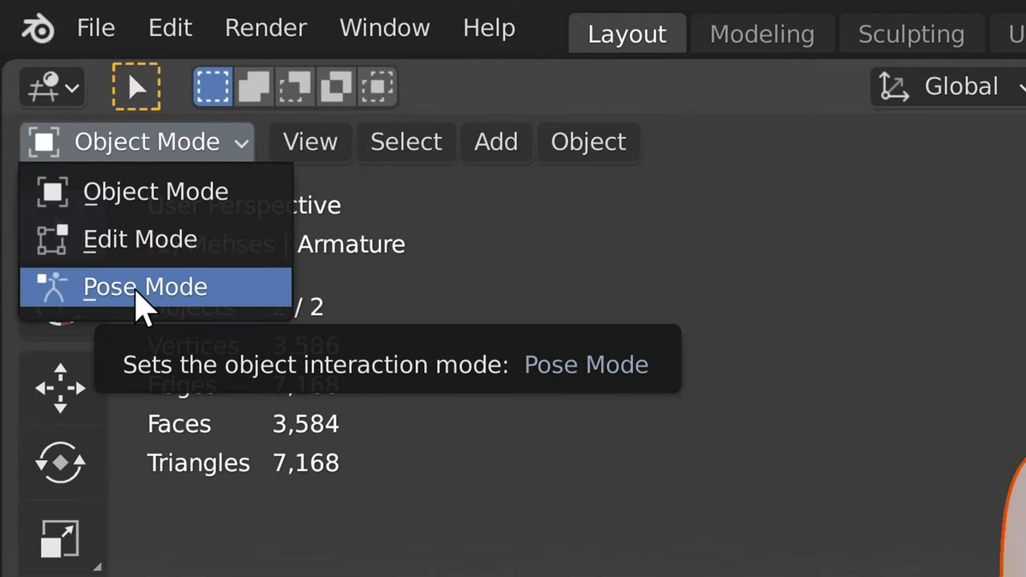
click(138, 290)
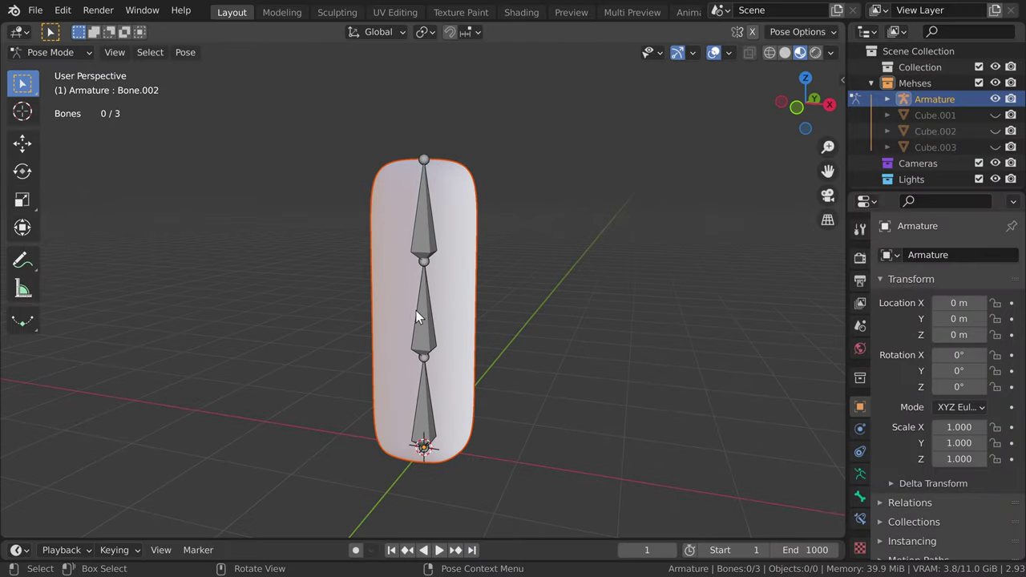
click(420, 314)
middle_drag(545, 289, 481, 265)
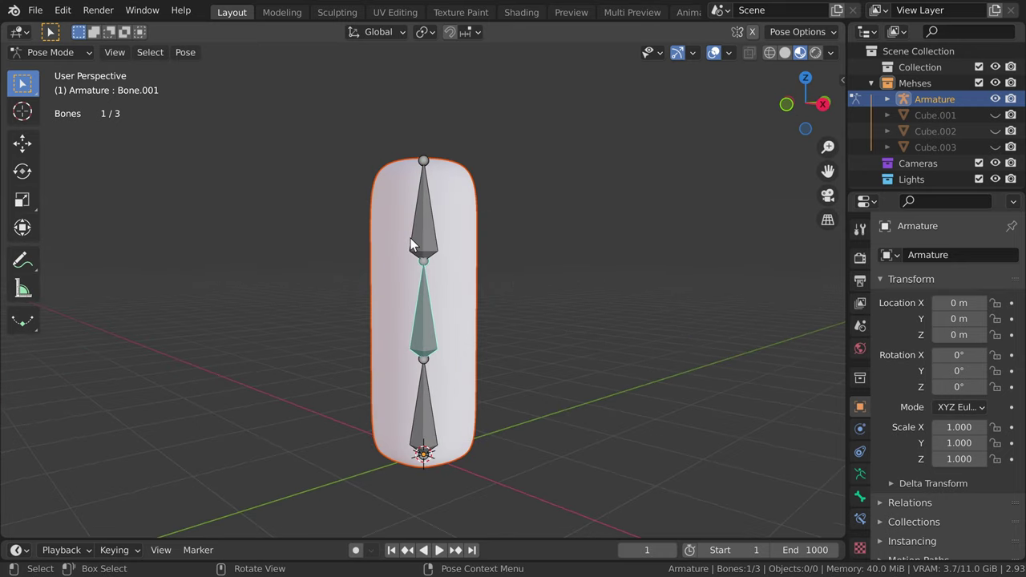
click(415, 241)
click(427, 284)
click(424, 401)
click(425, 312)
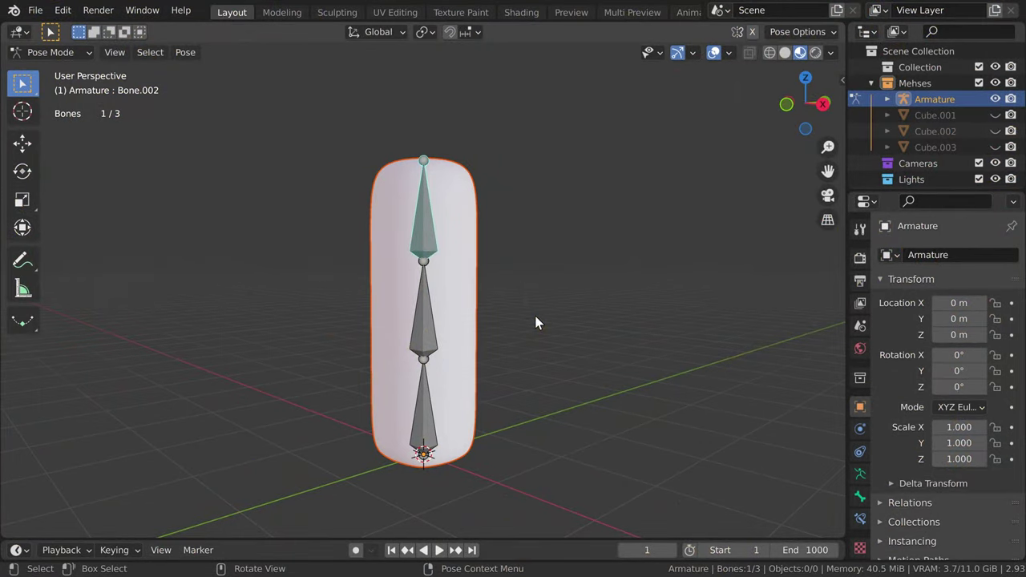
Step: Try rotating the top bone and the middle bone to test how the body bends
key(r)
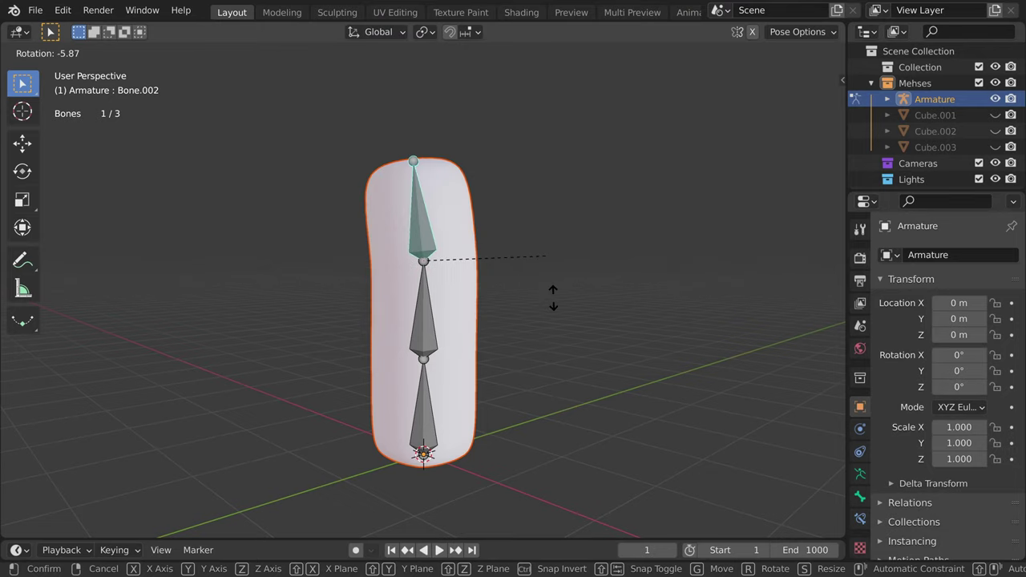
key(Escape)
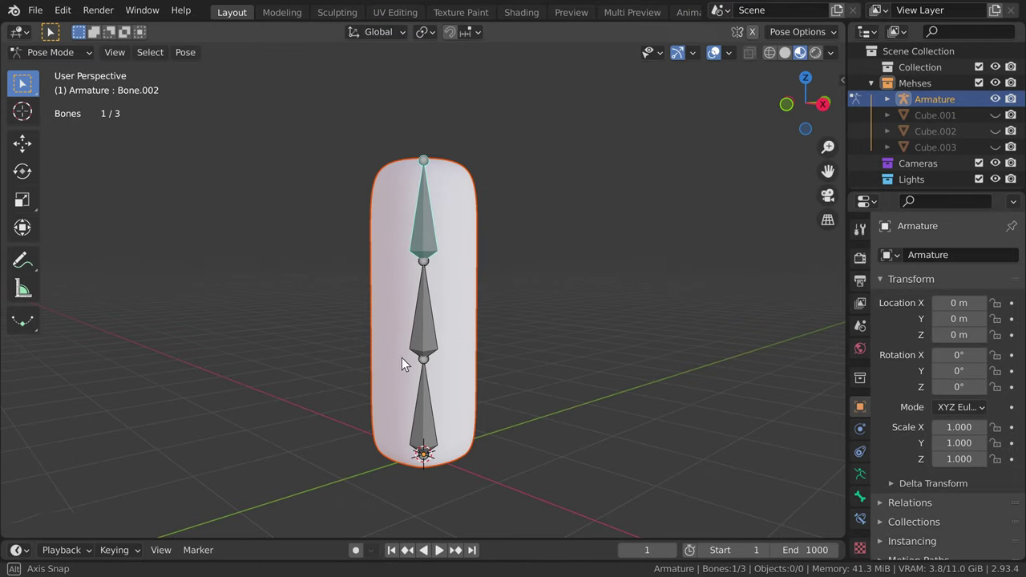
click(429, 323)
key(r)
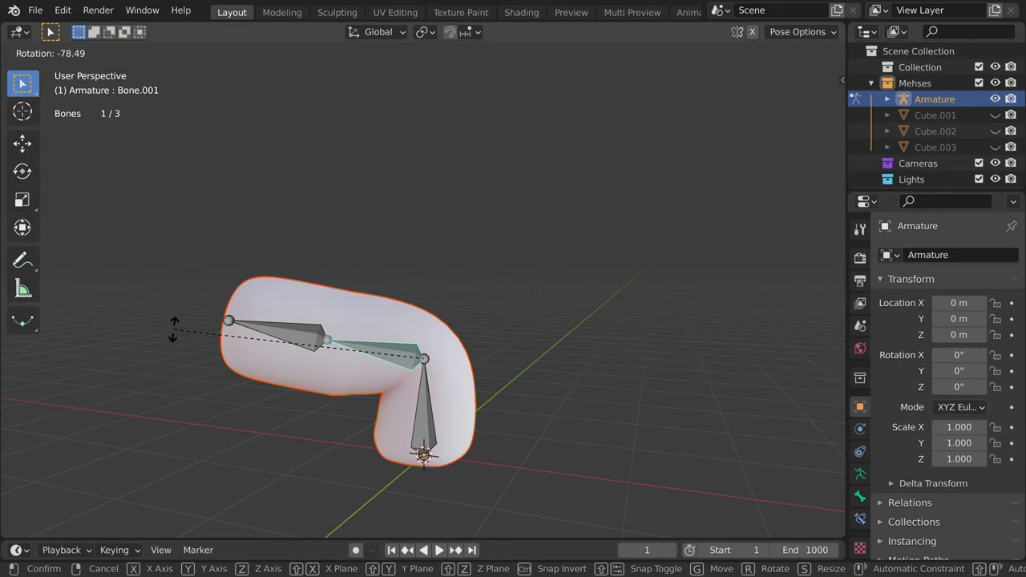
key(Escape)
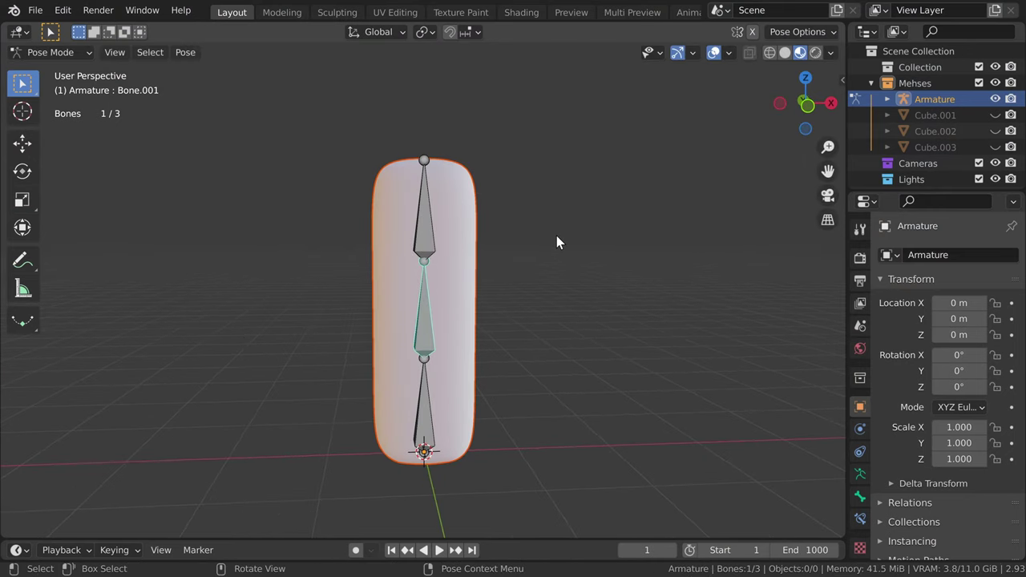
key(r)
key(Escape)
middle_drag(621, 413, 549, 339)
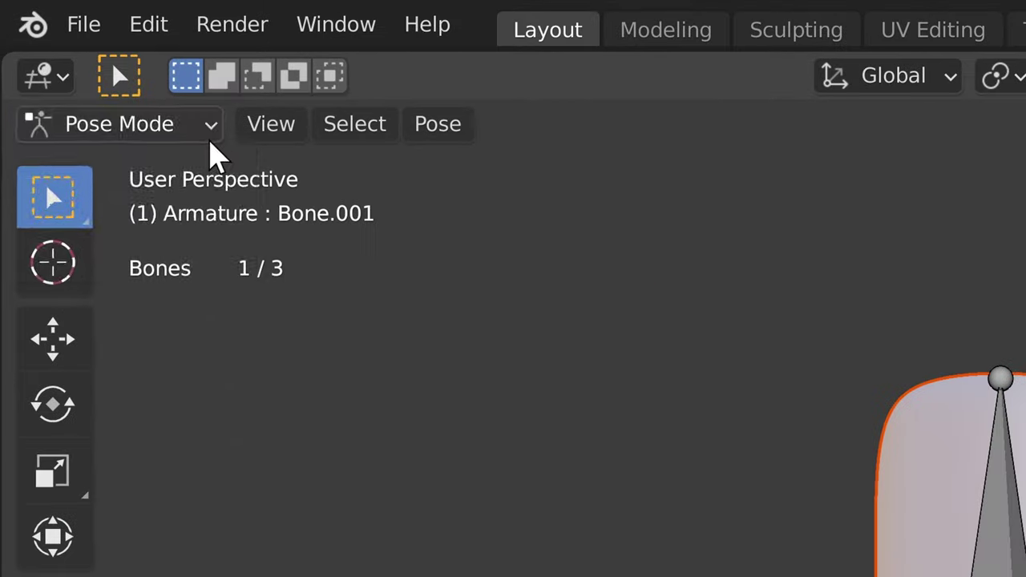
Step: Return to Object Mode, select the armature and the body with the body active, and enter Weight Paint mode
click(85, 54)
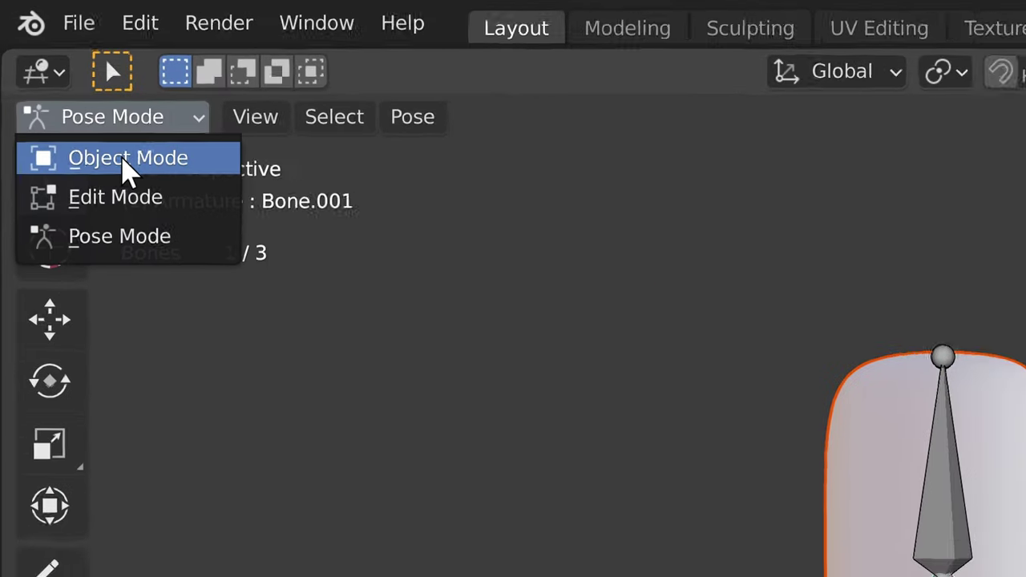
click(56, 69)
click(446, 284)
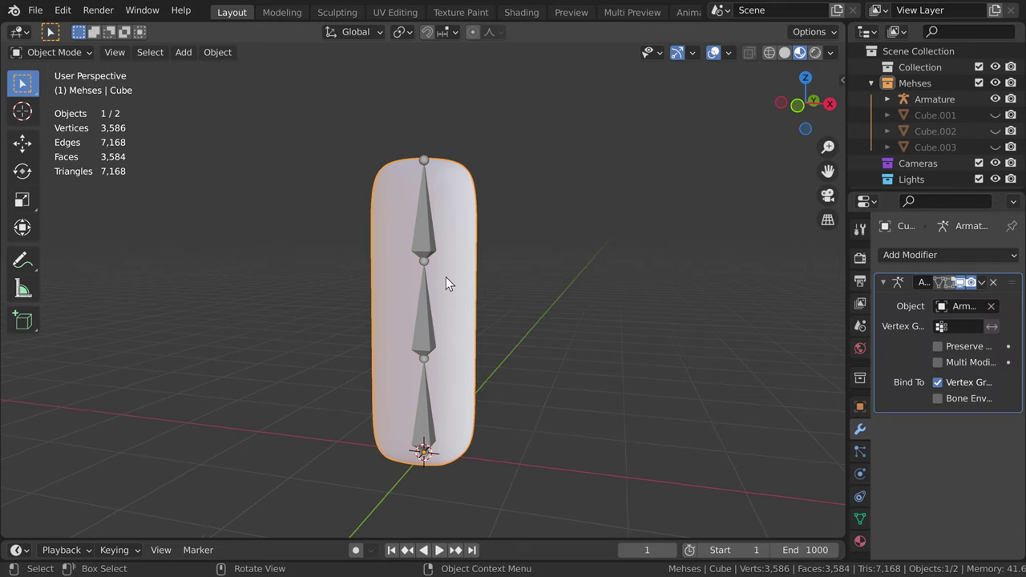
click(420, 235)
shift+click(375, 331)
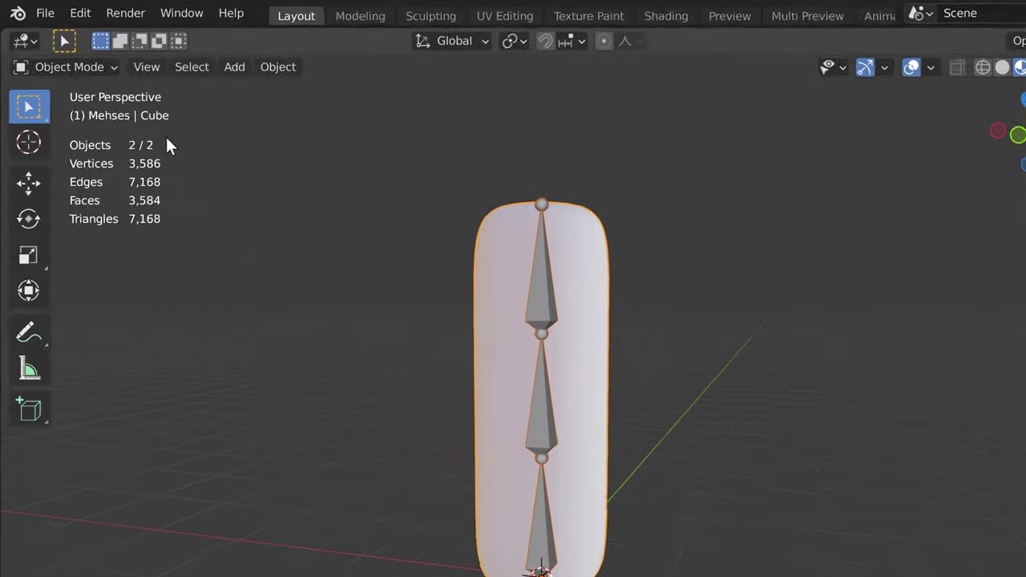
click(20, 52)
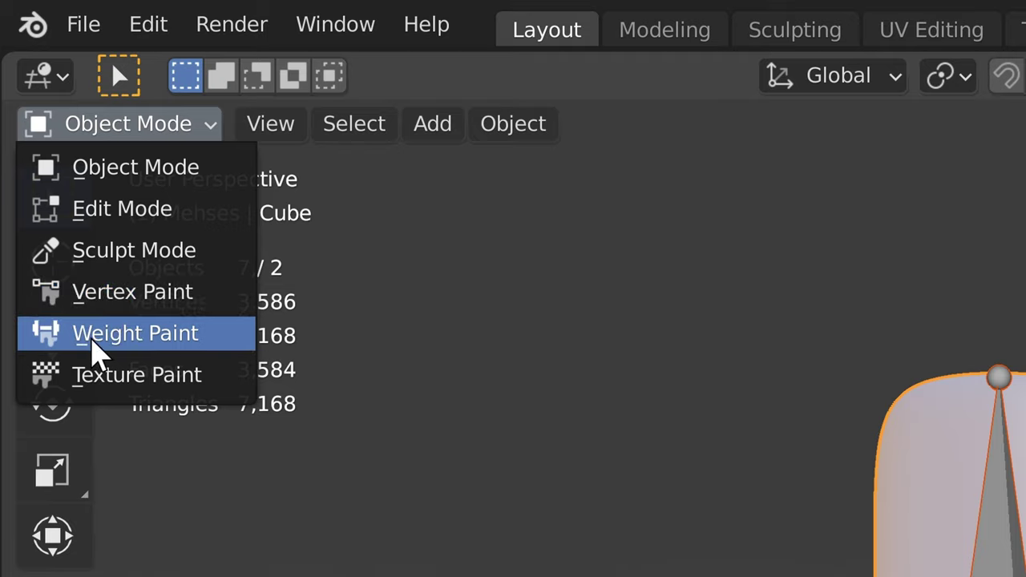
click(92, 337)
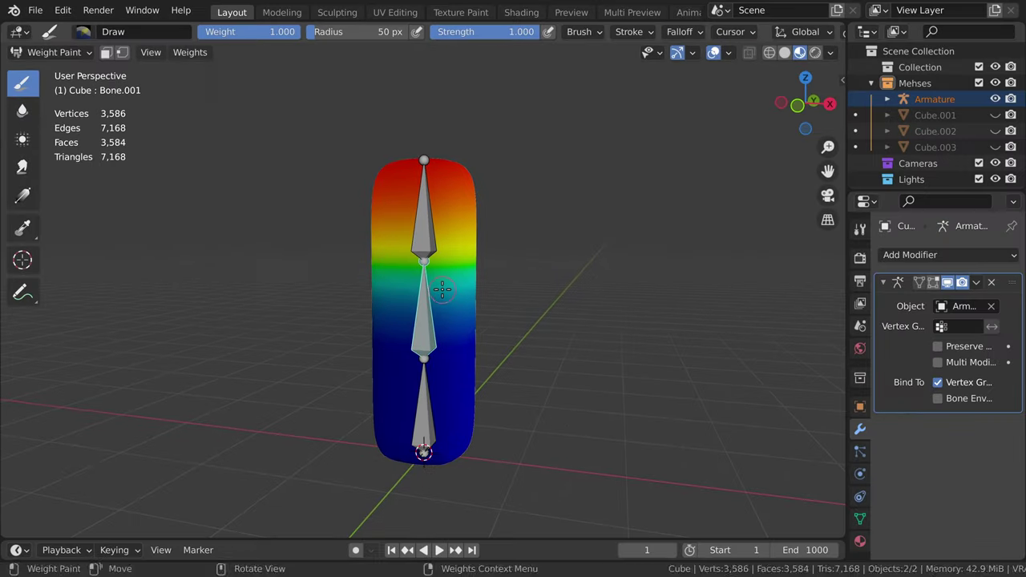
Step: Select each bone of the armature in turn to examine its weights on the body mesh
middle_drag(598, 296, 542, 289)
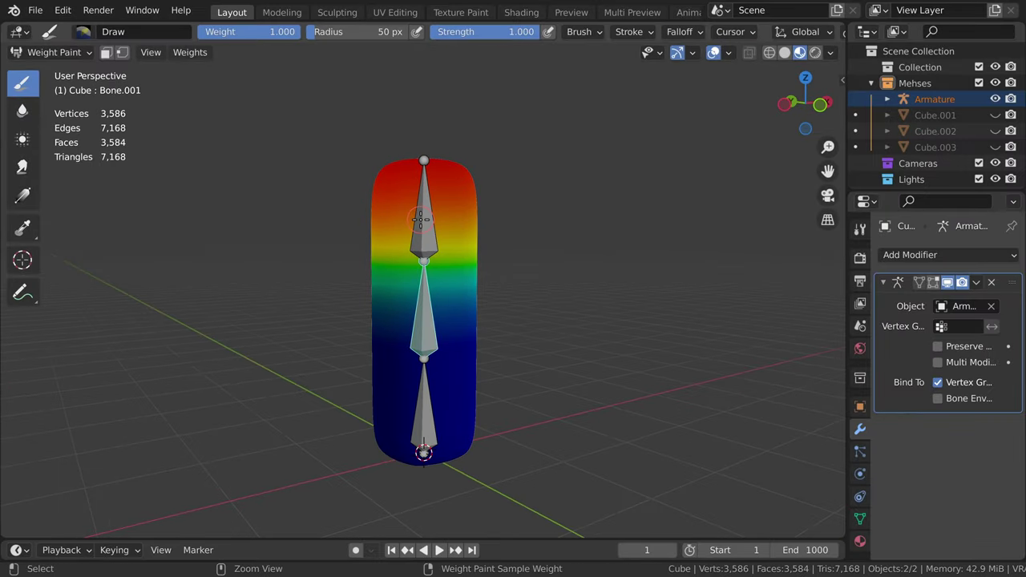
ctrl+click(420, 219)
ctrl+click(423, 321)
ctrl+click(424, 405)
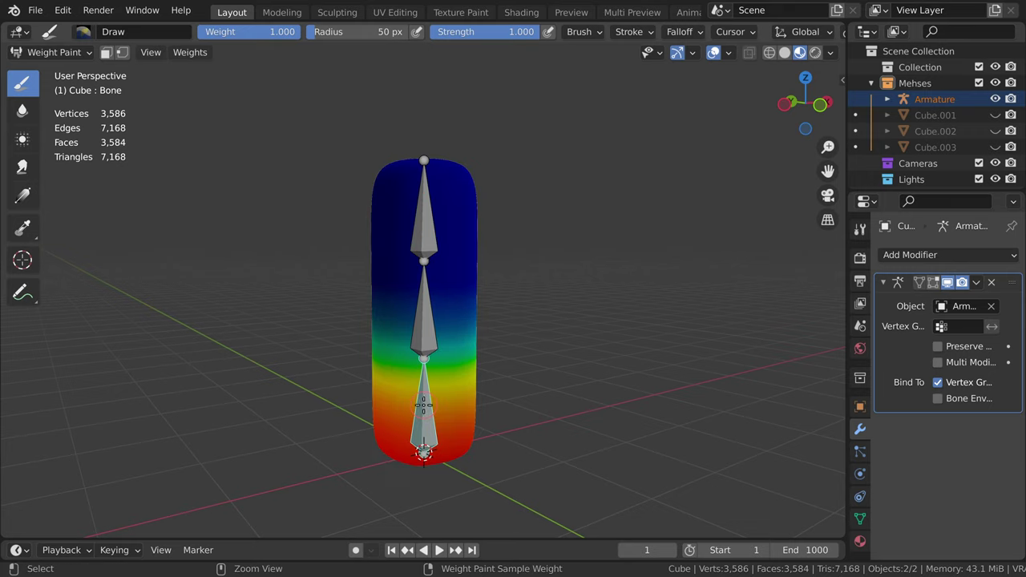
ctrl+click(438, 329)
ctrl+click(427, 236)
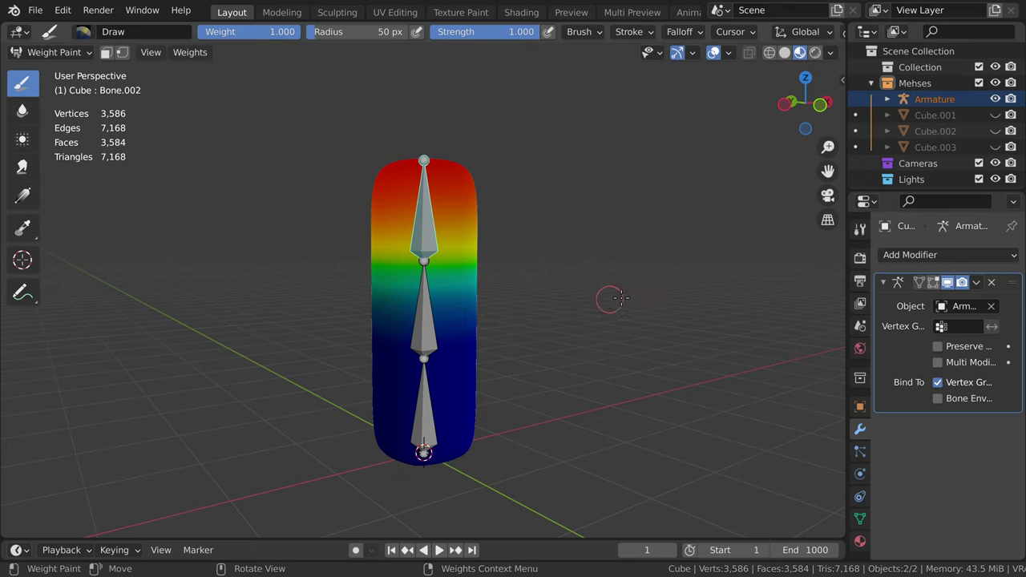
middle_drag(618, 299, 547, 307)
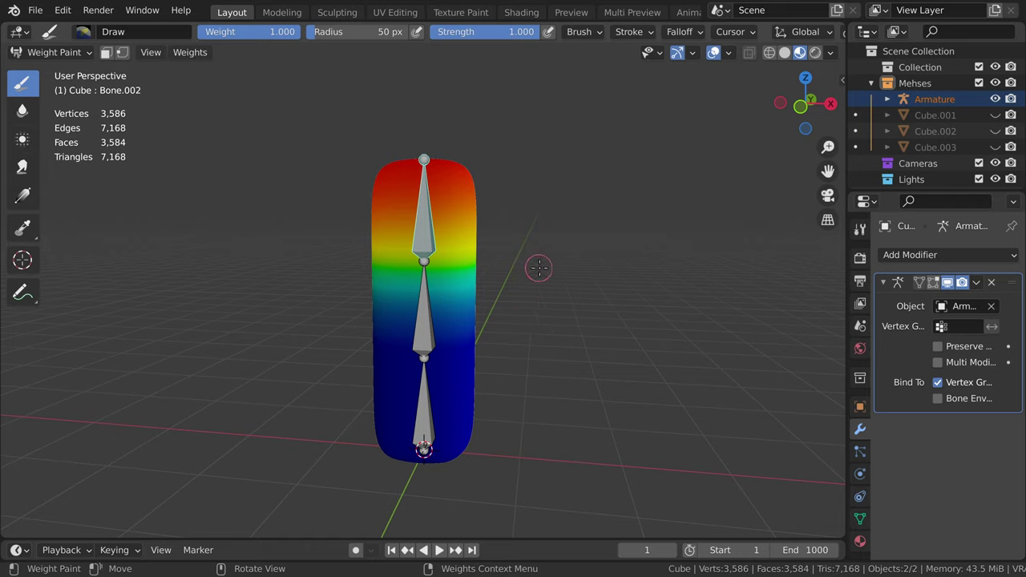
Step: Rotate the top bone clockwise and the middle bone counterclockwise to bend the body into an S-shaped pose
key(r)
click(548, 377)
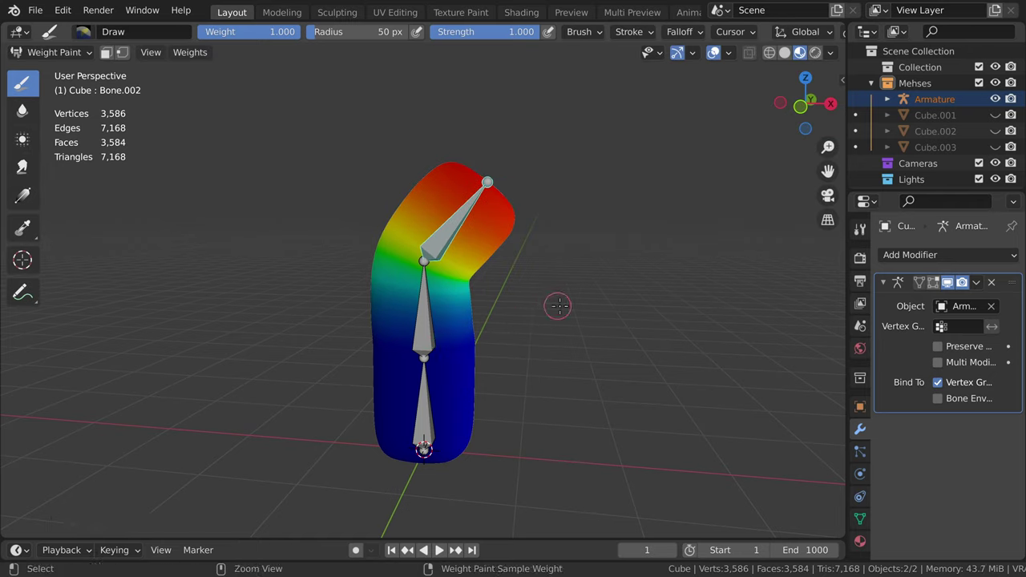
ctrl+click(430, 320)
key(r)
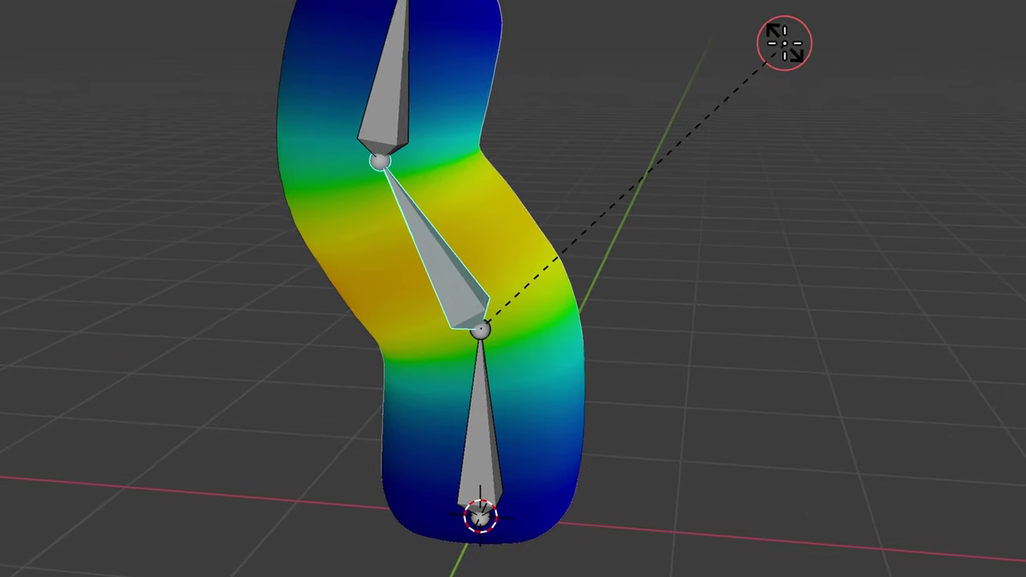
click(785, 43)
middle_drag(466, 300, 549, 343)
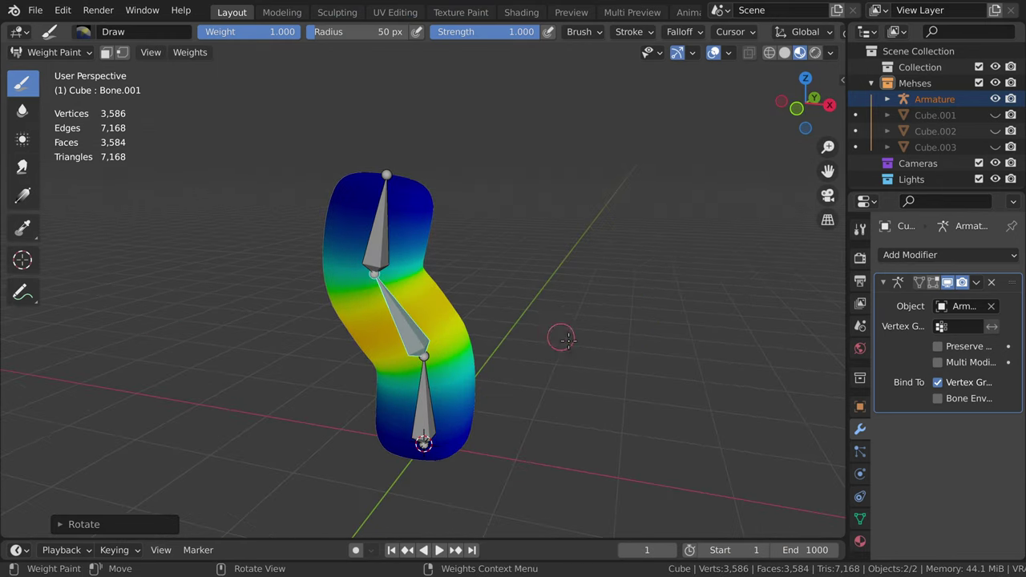
middle_drag(217, 120, 347, 189)
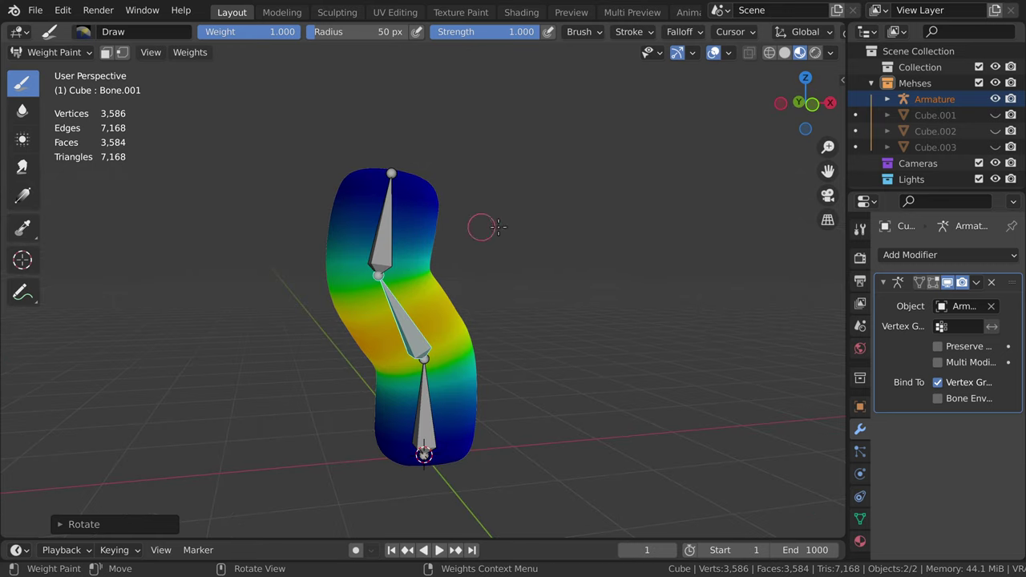
middle_drag(498, 227, 500, 255)
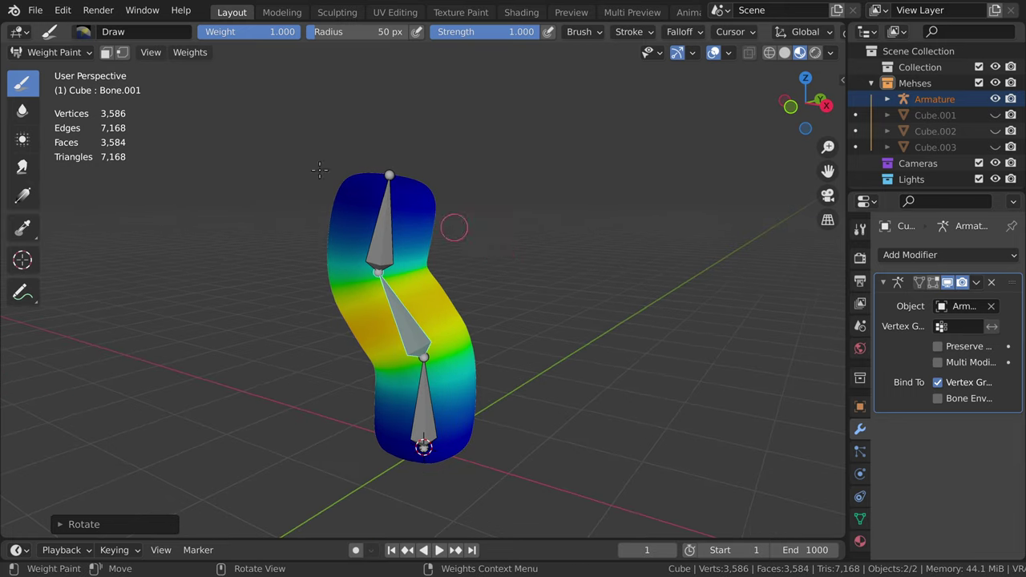
Step: Smooth the body's vertex weights with Subset set to All Groups and Iterations set to 200
click(189, 53)
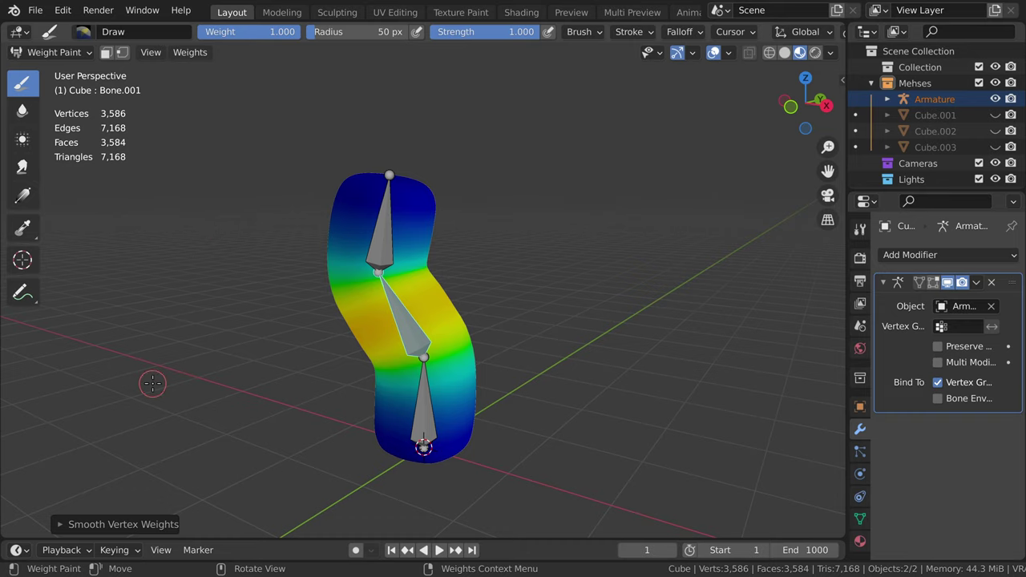
click(62, 524)
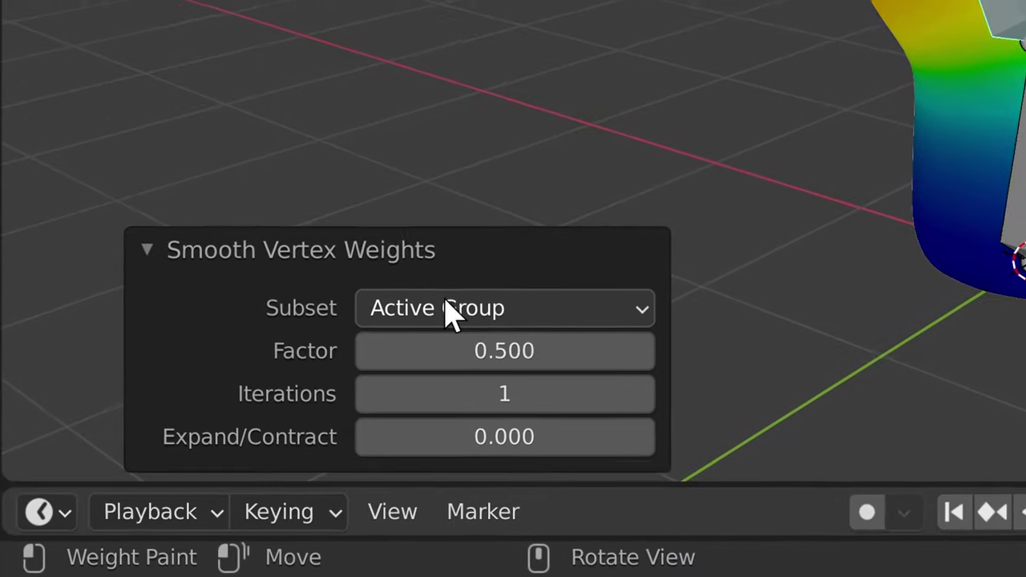
click(429, 309)
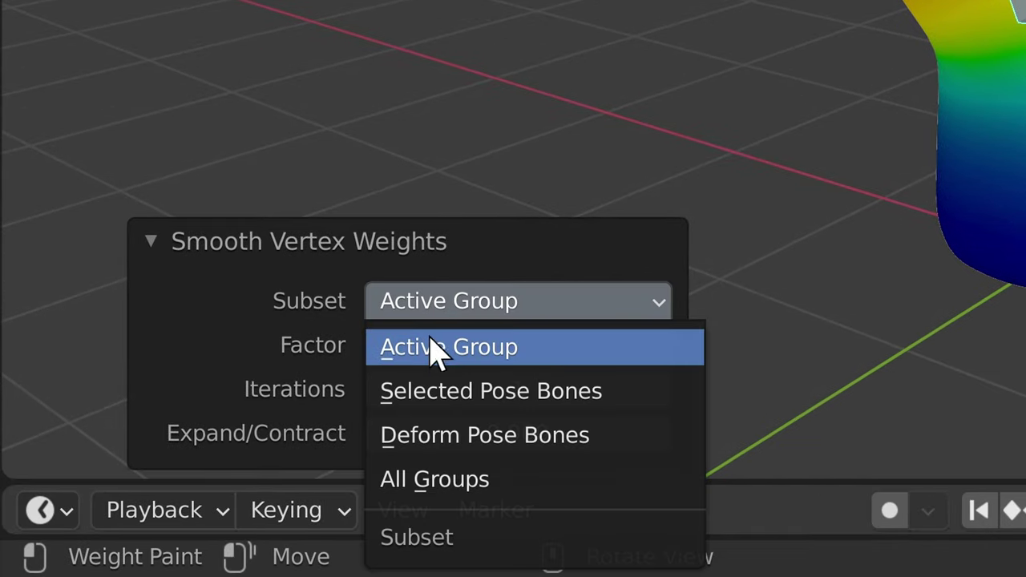
click(412, 481)
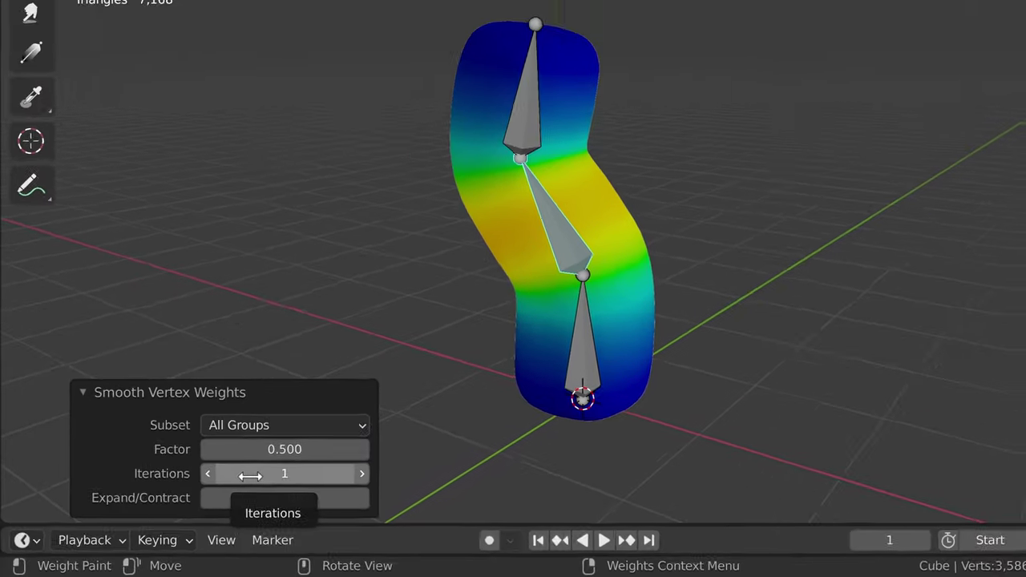
drag(409, 411, 609, 411)
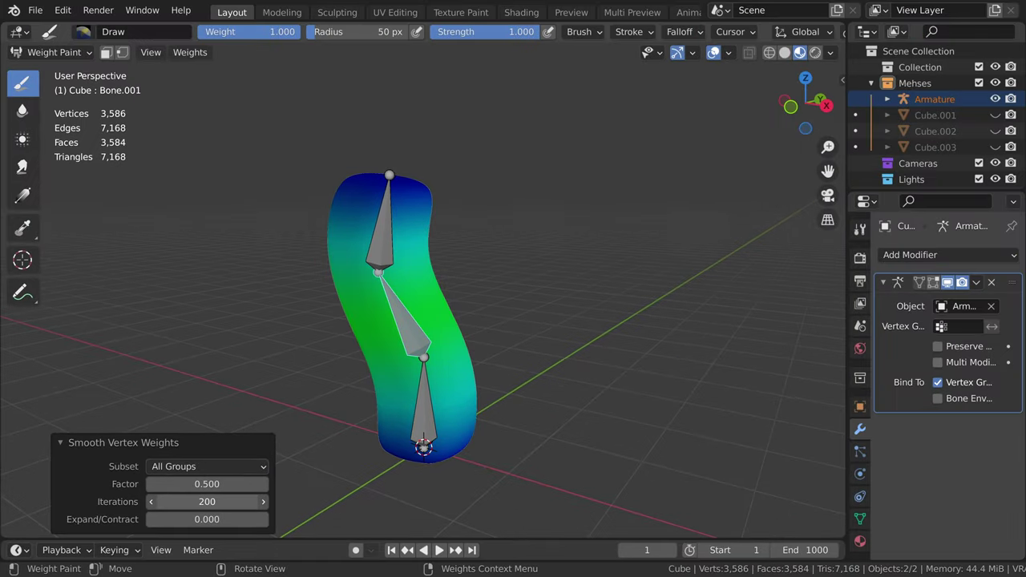
Step: Select the top bone and try rotating it to test the deformation with smoothed weights
middle_drag(584, 390, 444, 326)
ctrl+click(455, 253)
key(r)
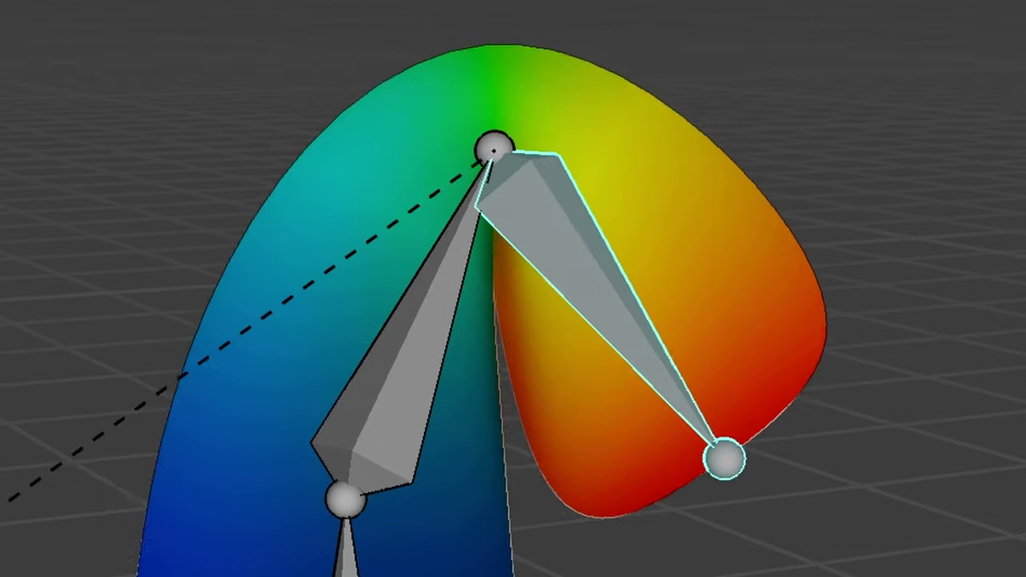
key(Escape)
middle_drag(602, 294, 620, 336)
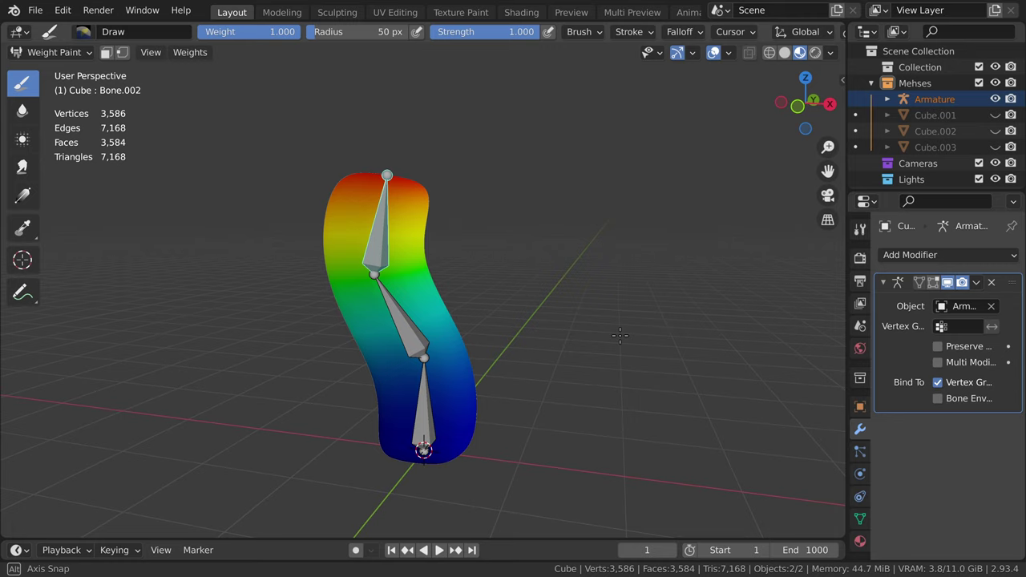
Step: Return from weight painting to Object Mode and unhide all the hidden clothing and face meshes
click(48, 52)
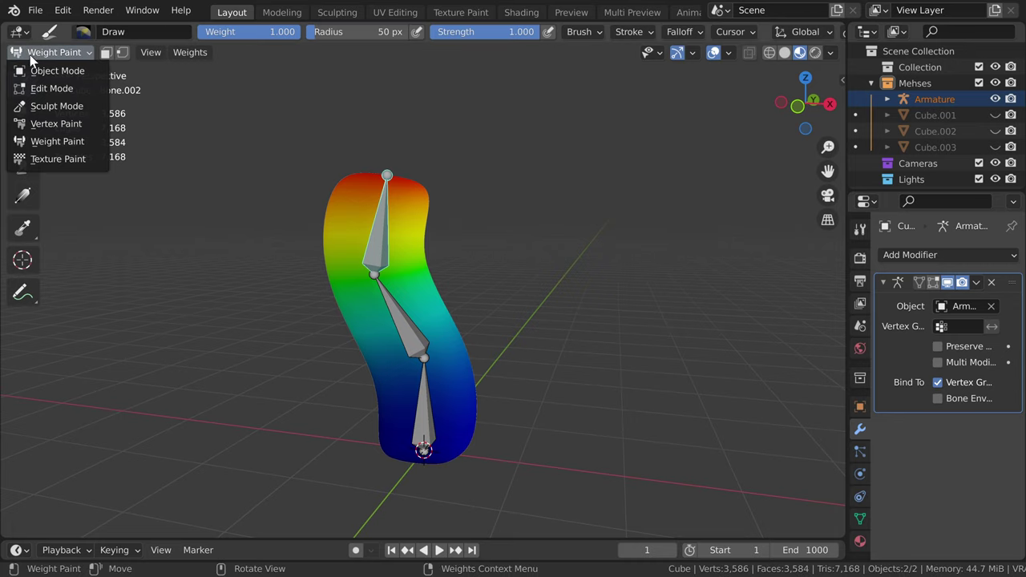
click(44, 70)
key(alt+h)
middle_drag(552, 289, 559, 335)
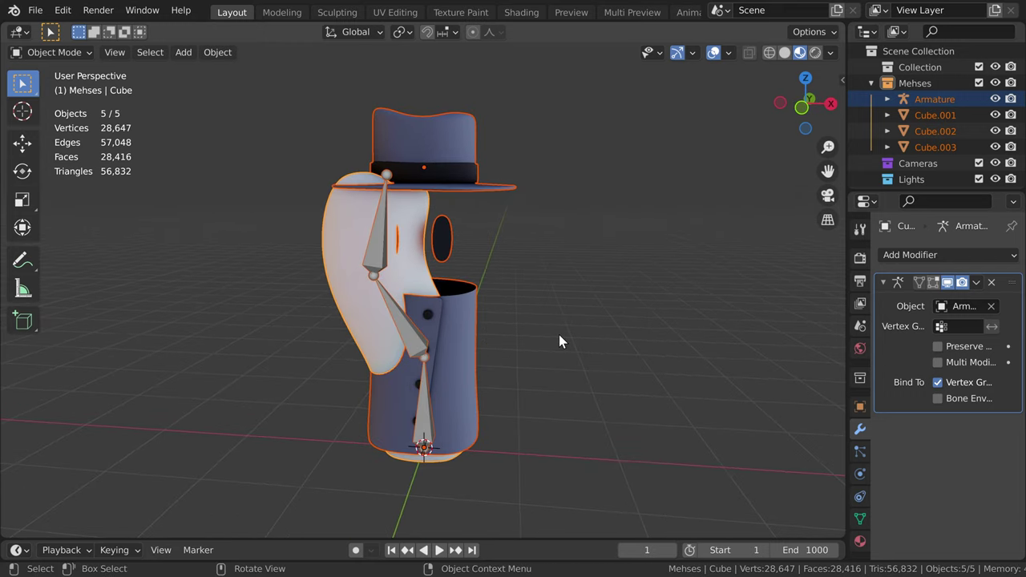
Step: Parent the coat mesh to the armature using Armature Deform With Empty Groups
click(433, 288)
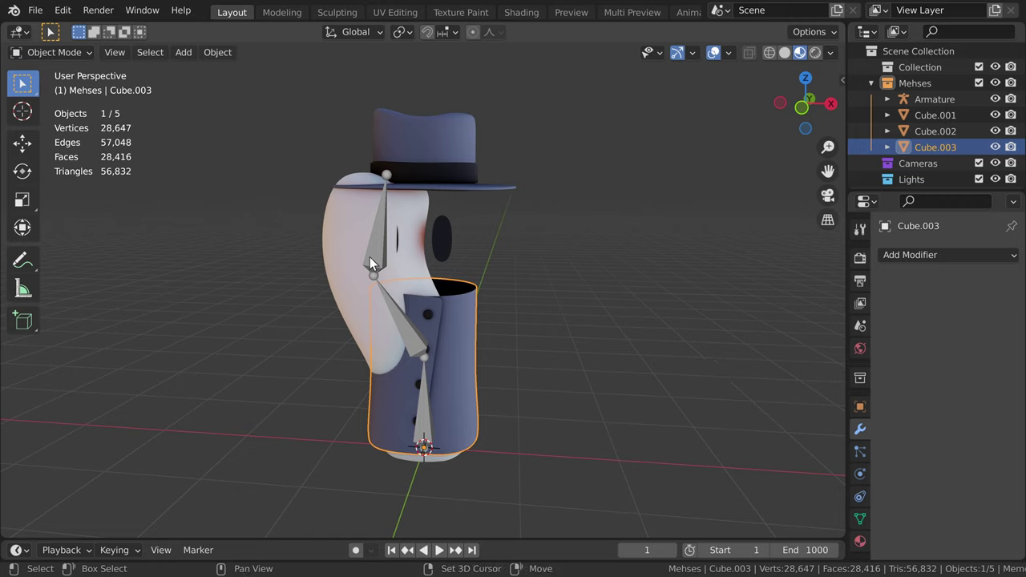
shift+click(390, 258)
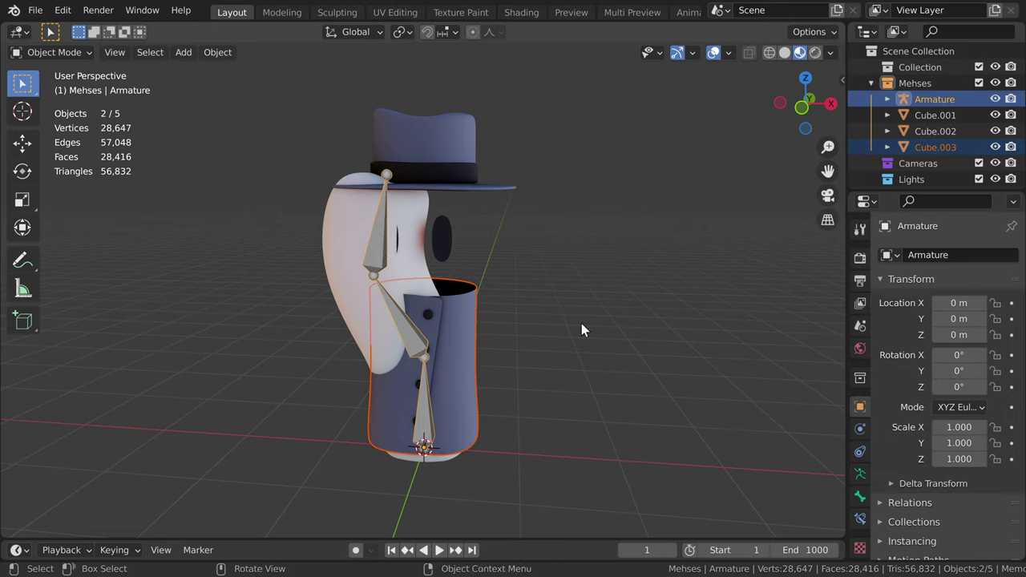
shift+click(478, 313)
shift+click(385, 258)
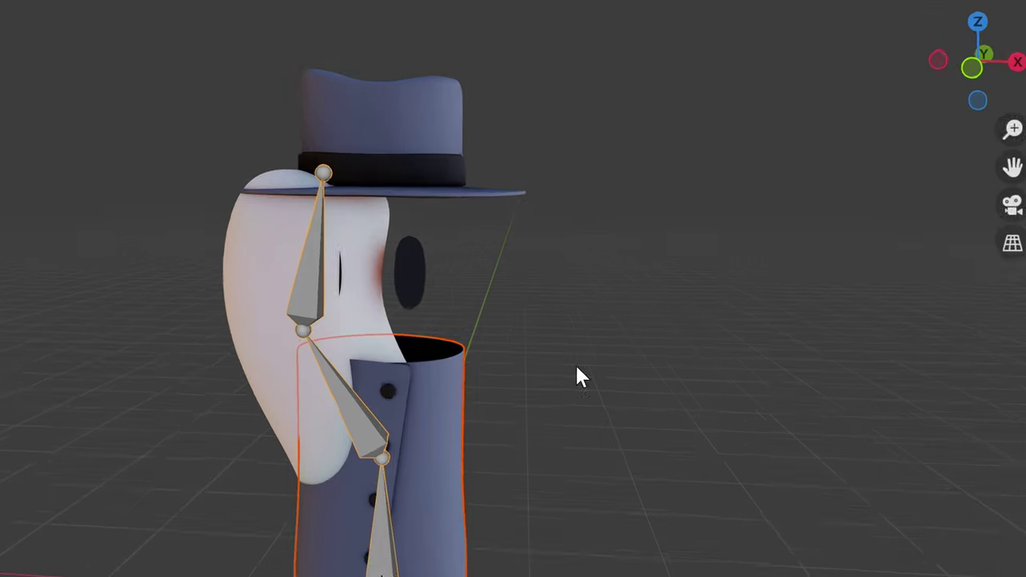
key(ctrl+p)
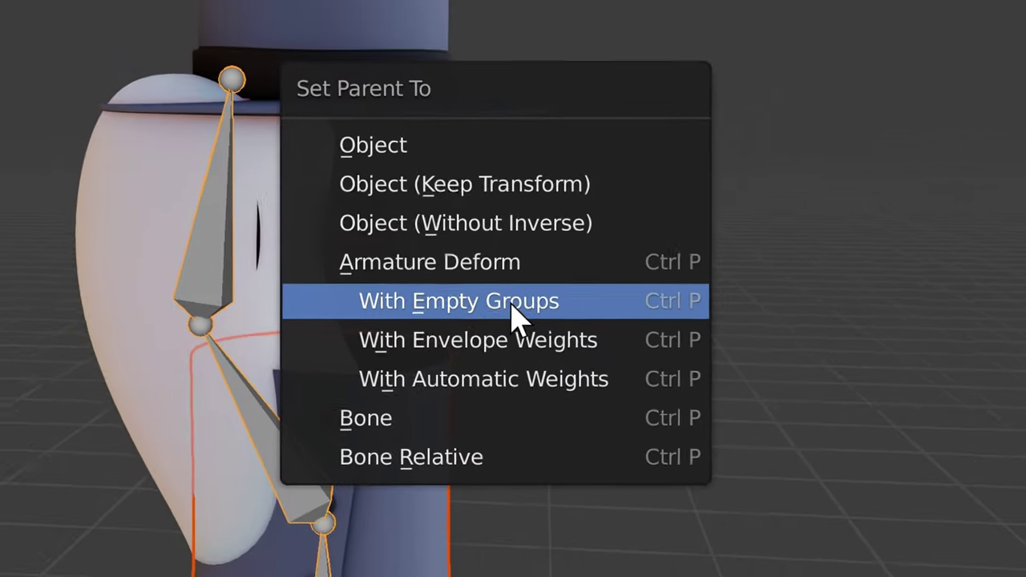
click(525, 336)
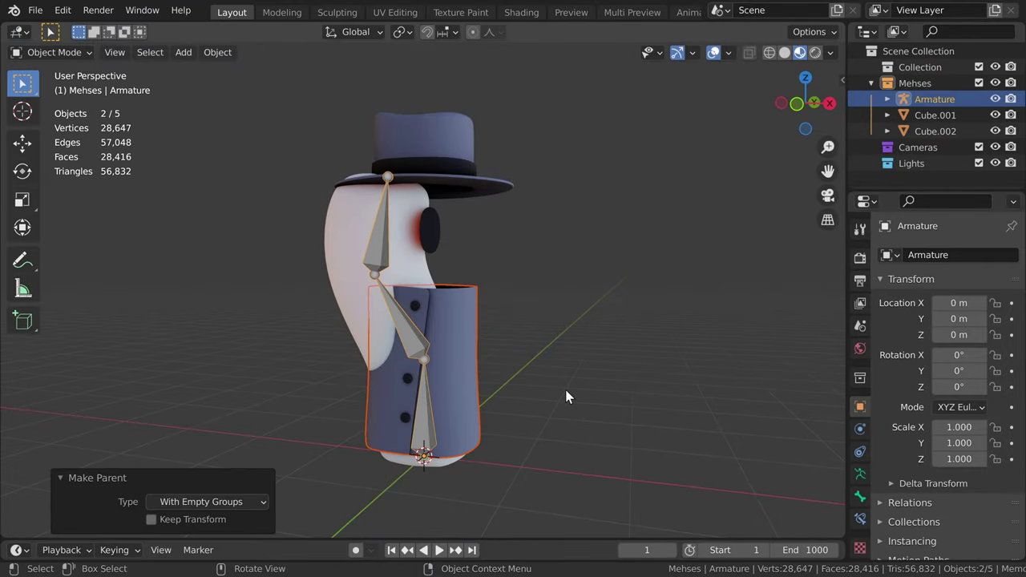
Step: Select the coat alone and go through each vertex group in its mesh data
middle_drag(566, 389, 464, 308)
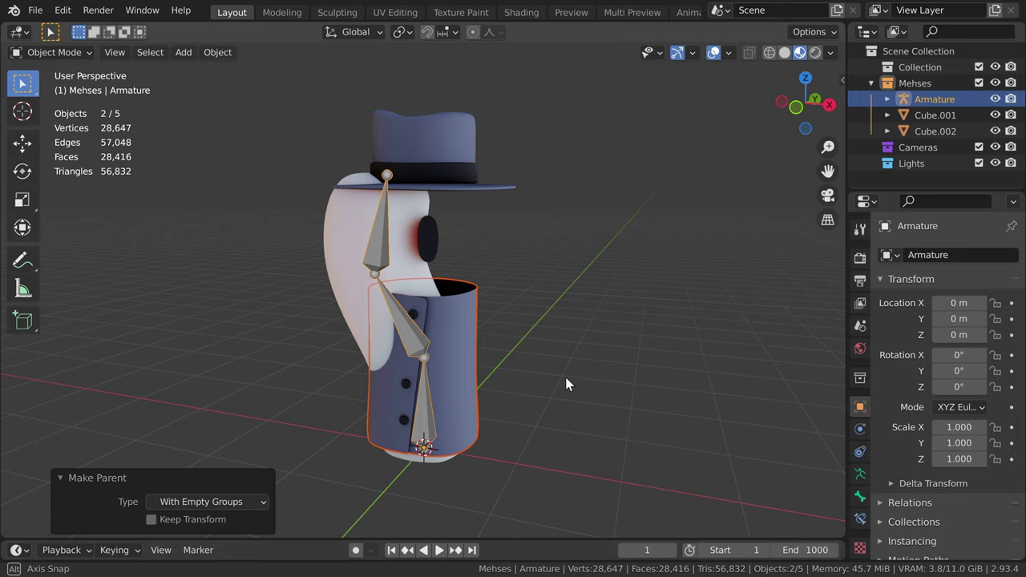
click(468, 305)
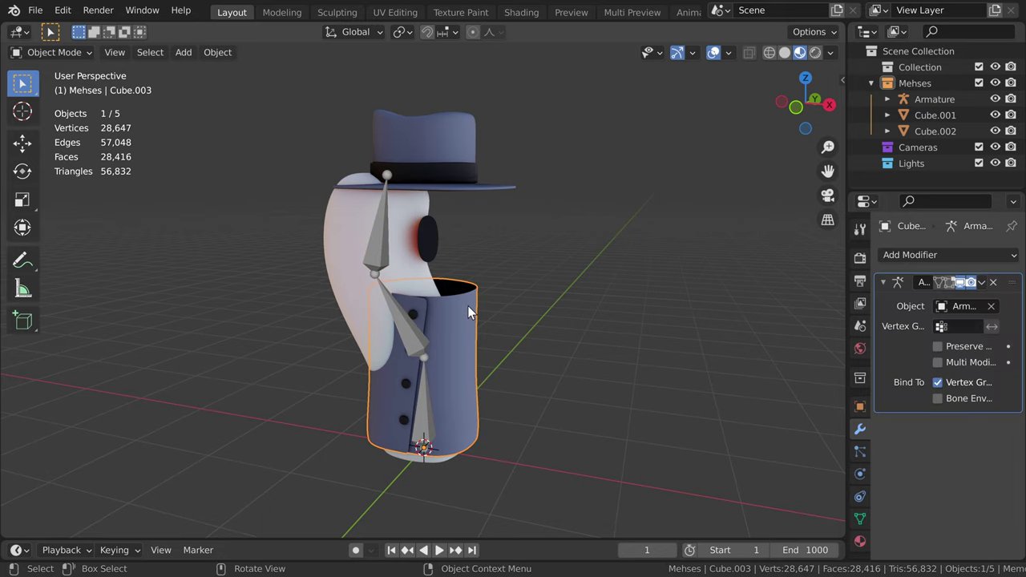
click(860, 518)
click(915, 306)
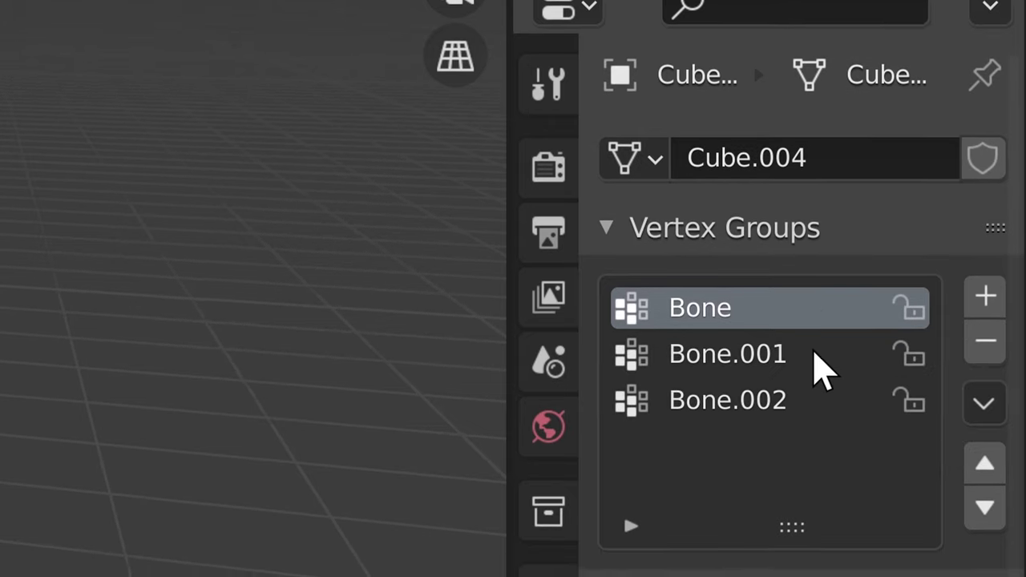
click(813, 354)
click(816, 385)
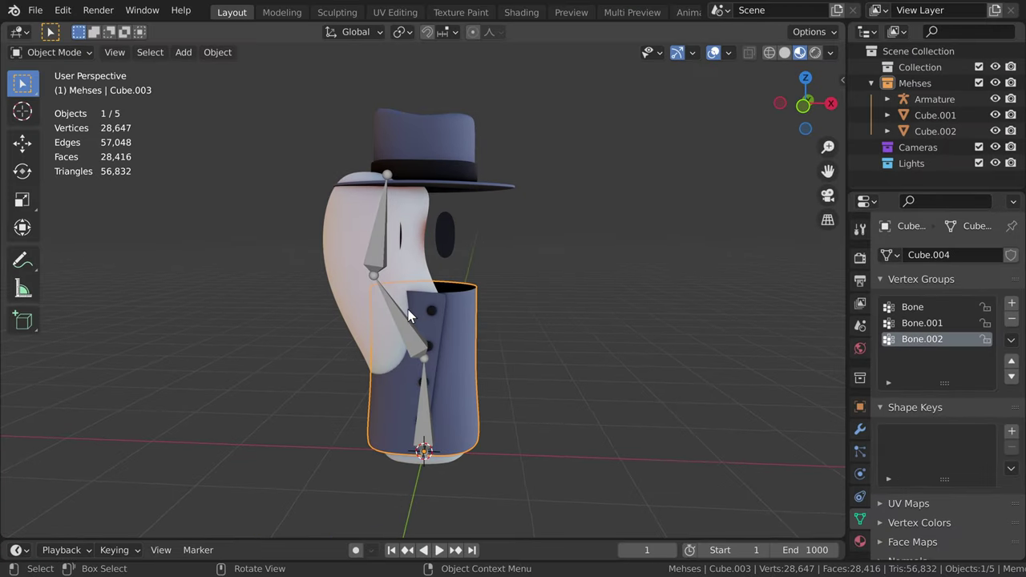
mouse_move(465, 321)
middle_down()
mouse_move(432, 304)
mouse_move(443, 280)
mouse_move(474, 284)
mouse_move(481, 314)
mouse_move(557, 337)
mouse_move(479, 340)
mouse_move(526, 335)
mouse_move(513, 328)
middle_up()
scroll(527, 335, down, 4)
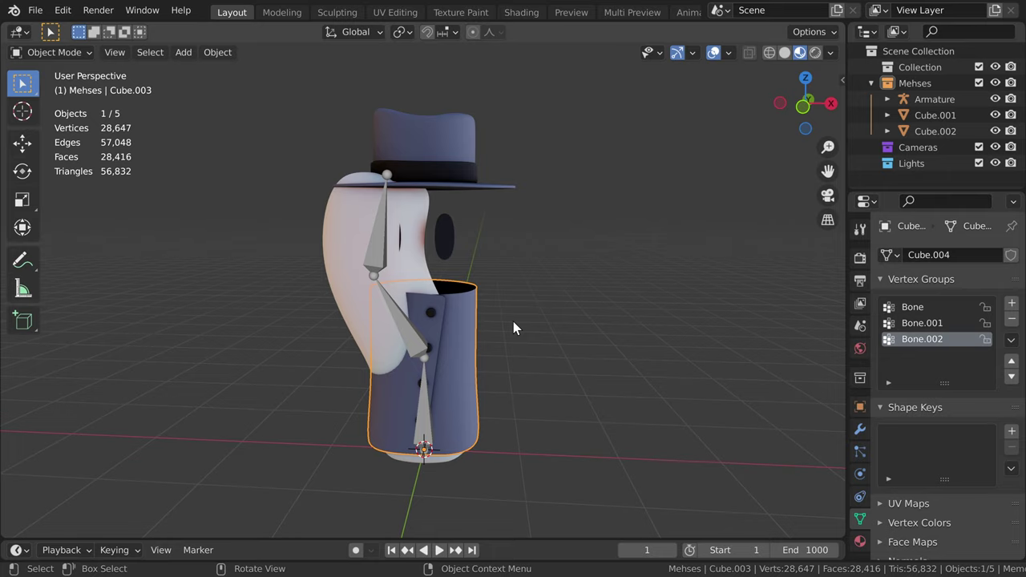
Step: Add a Data Transfer modifier to the coat with the body mesh, Cube, as its source
click(861, 429)
click(914, 255)
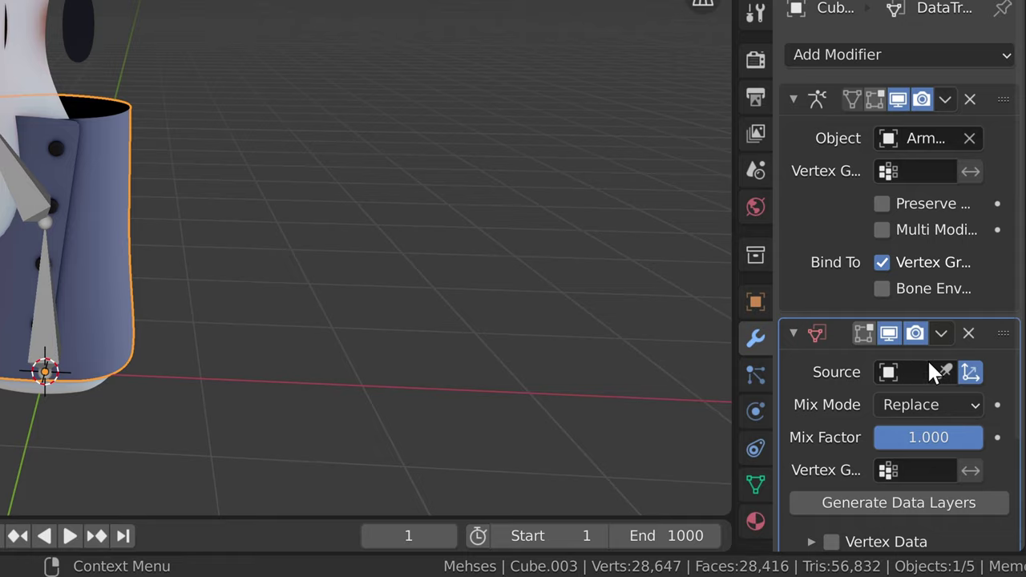
click(967, 369)
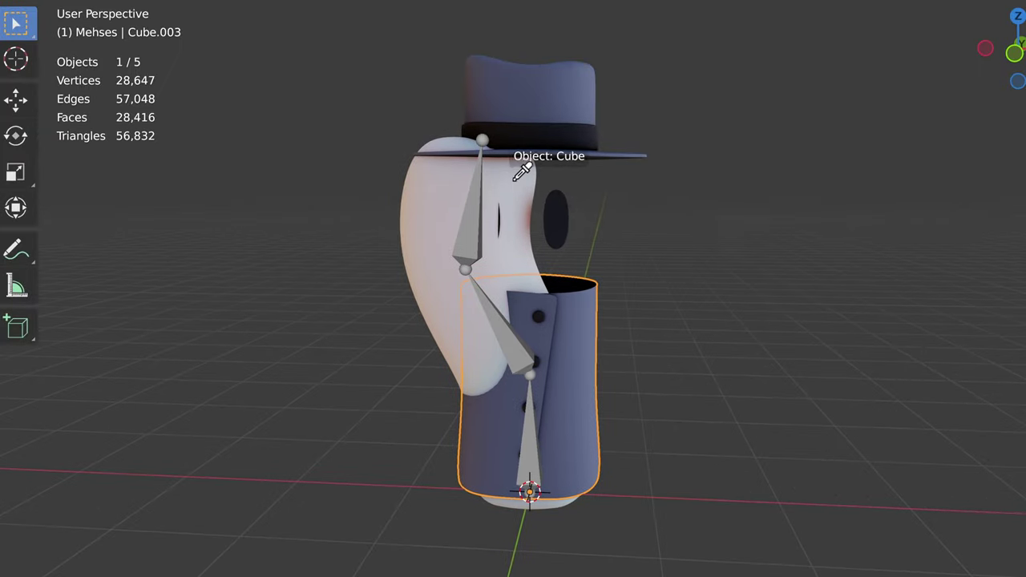
click(499, 225)
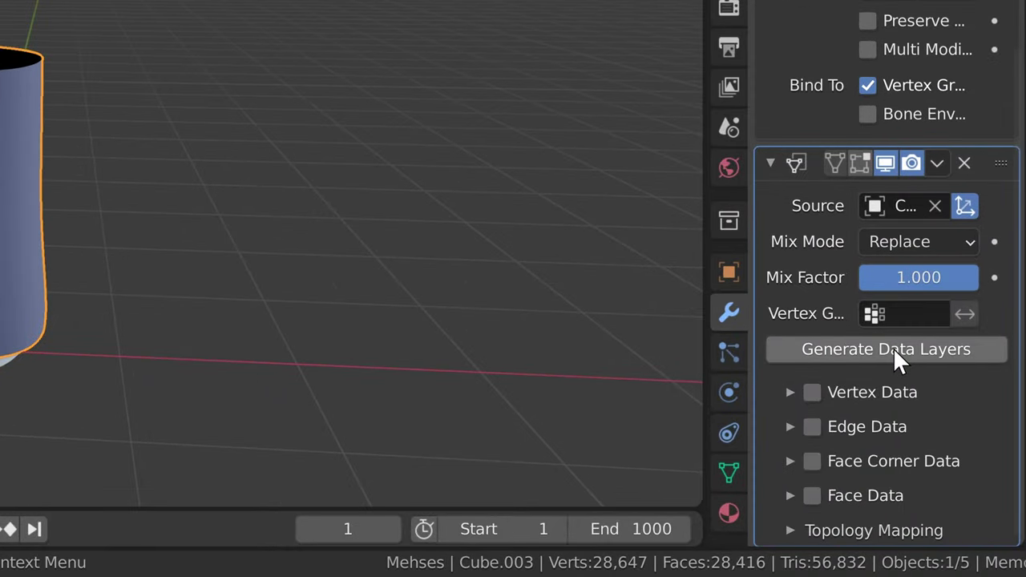
Step: Enable Vertex Data with Vertex Groups in the coat's Data Transfer modifier and generate the data layers
click(831, 408)
click(829, 414)
click(811, 429)
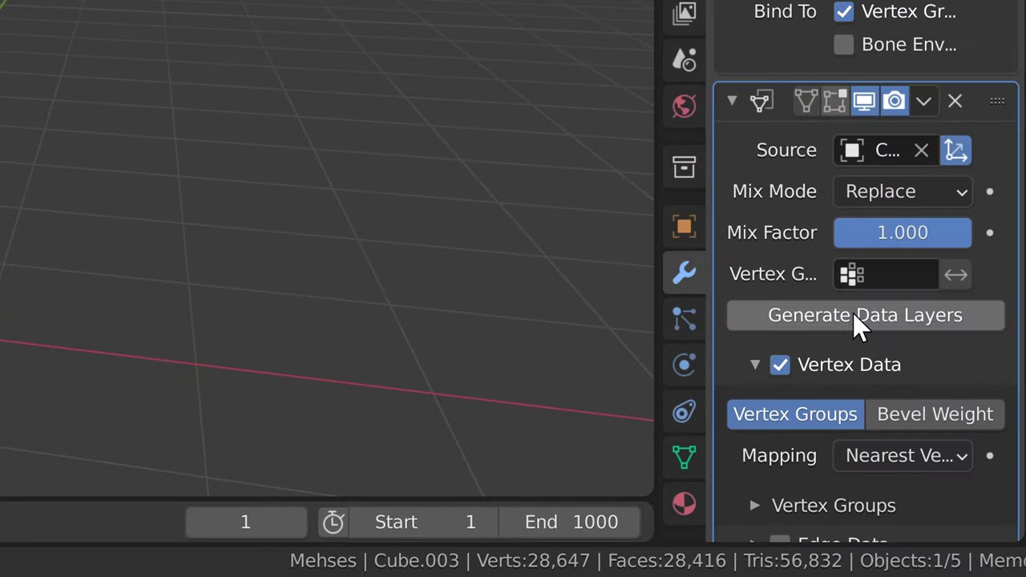
click(943, 451)
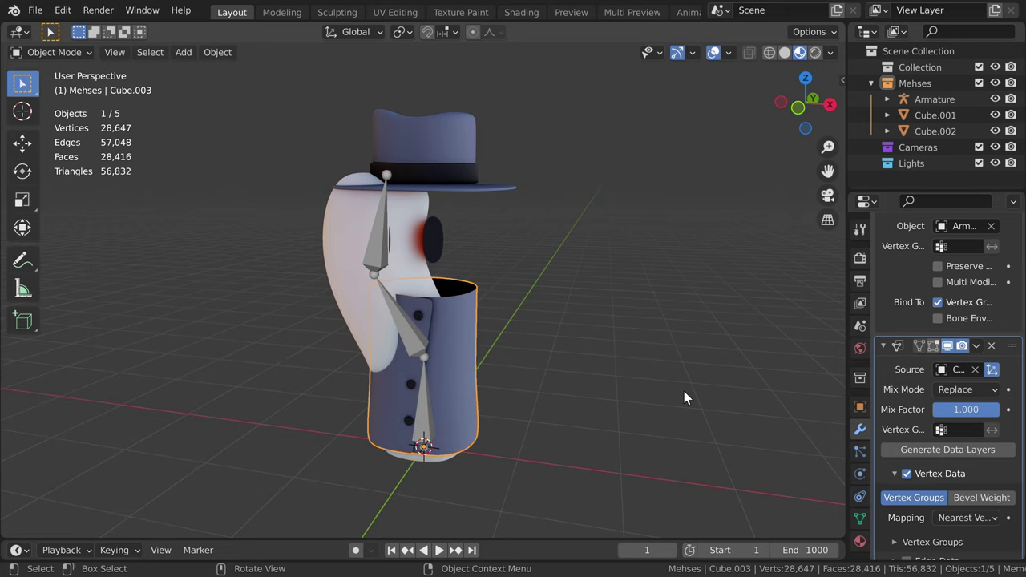
middle_drag(679, 393, 672, 389)
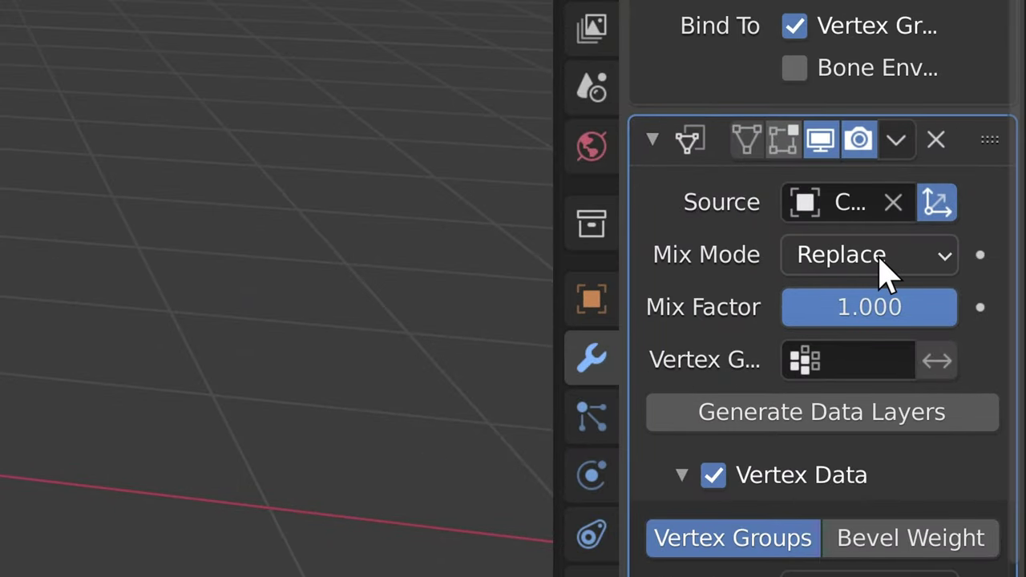
click(876, 259)
click(703, 303)
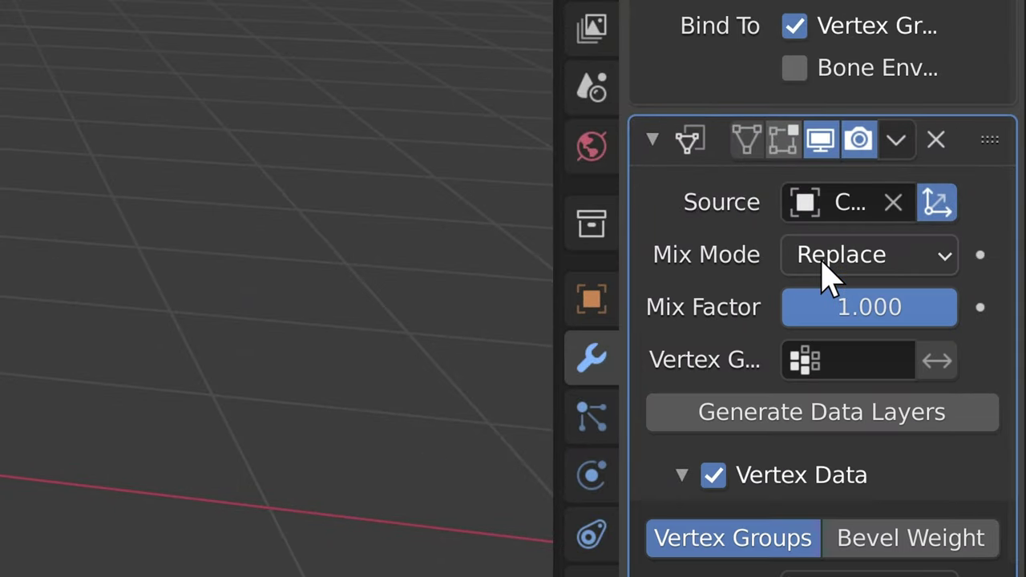
click(820, 270)
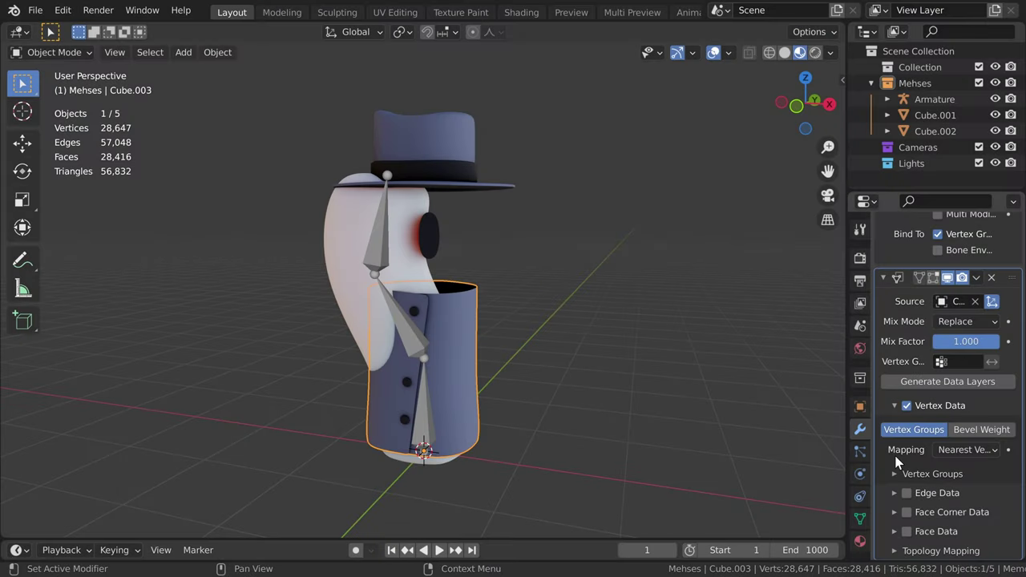
scroll(896, 463, up, 2)
Step: Try rotating the armature's middle bone in Pose Mode to test the coat's deformation, and return to Object Mode
click(417, 341)
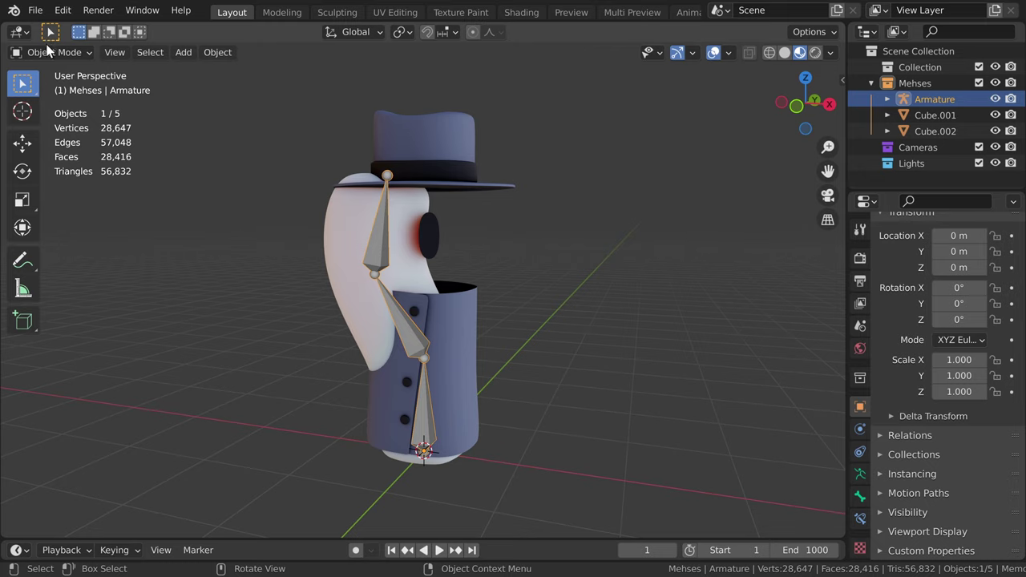
click(48, 51)
click(60, 106)
click(413, 340)
key(r)
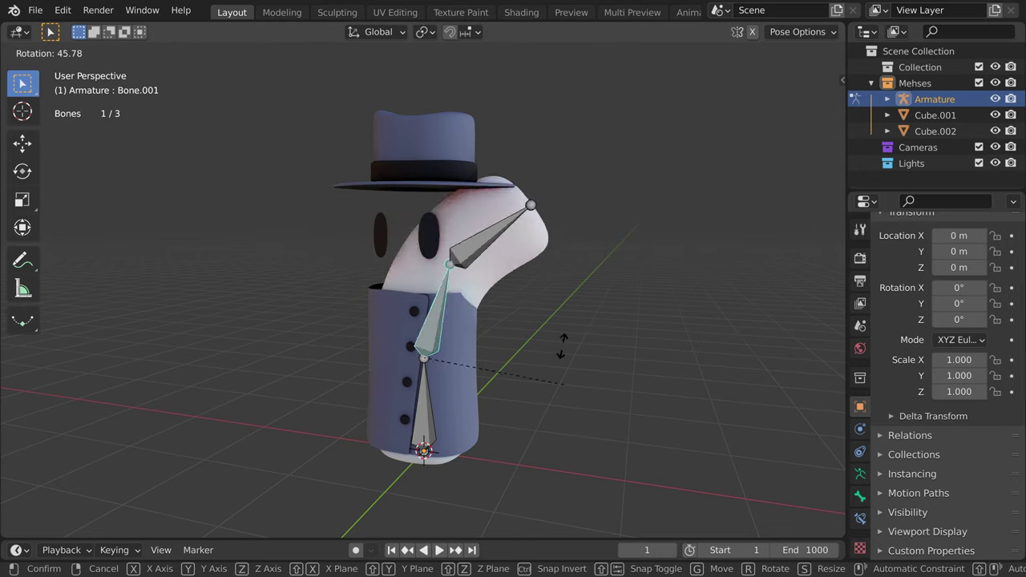
click(513, 253)
click(60, 53)
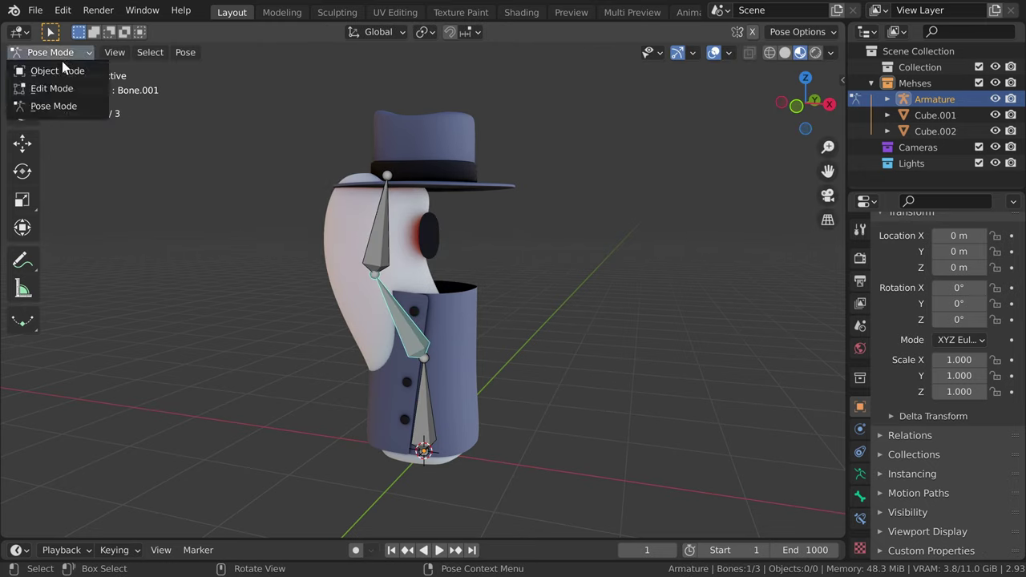
click(57, 71)
Step: Select the coat and move its Data Transfer modifier above the Armature modifier in the stack
middle_drag(504, 268, 458, 316)
click(458, 316)
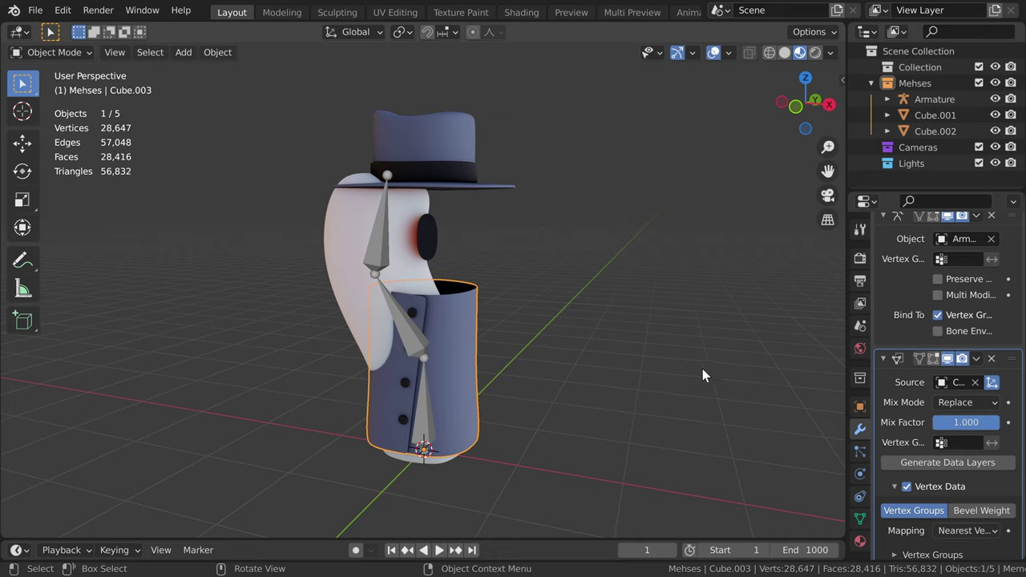
middle_drag(702, 370, 596, 346)
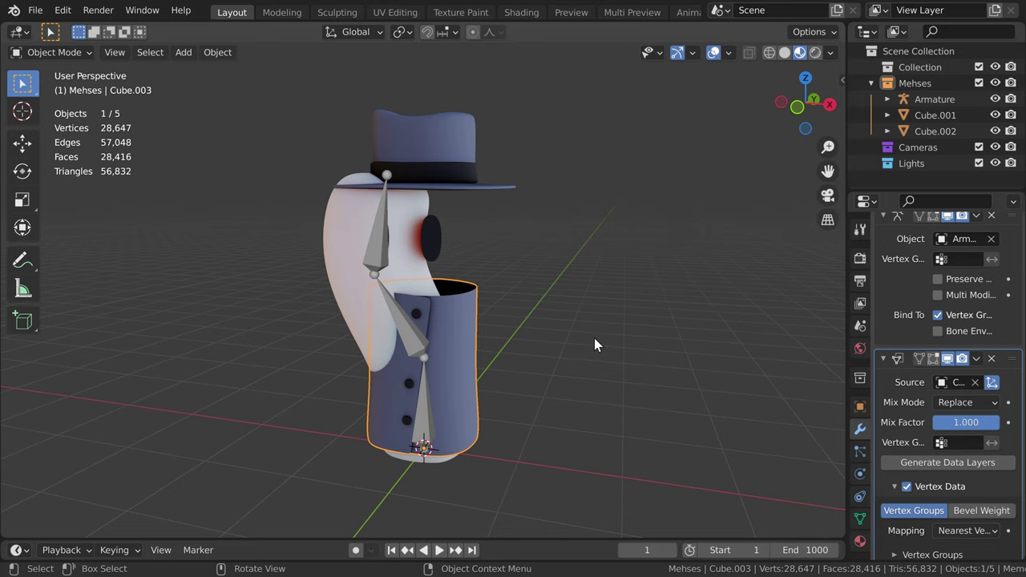
middle_drag(553, 339, 585, 337)
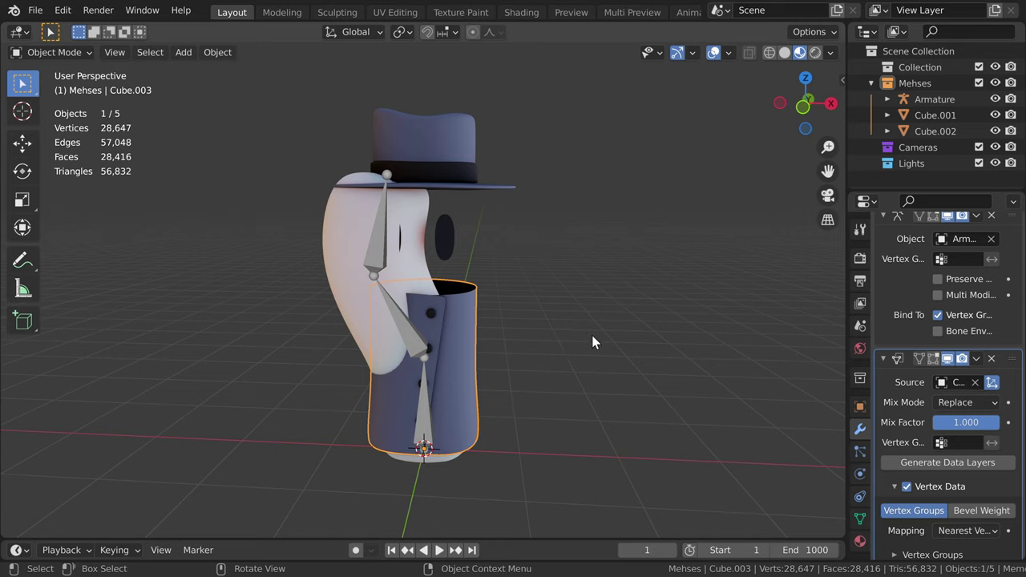
mouse_move(594, 339)
middle_down()
mouse_move(623, 332)
mouse_move(597, 337)
middle_up()
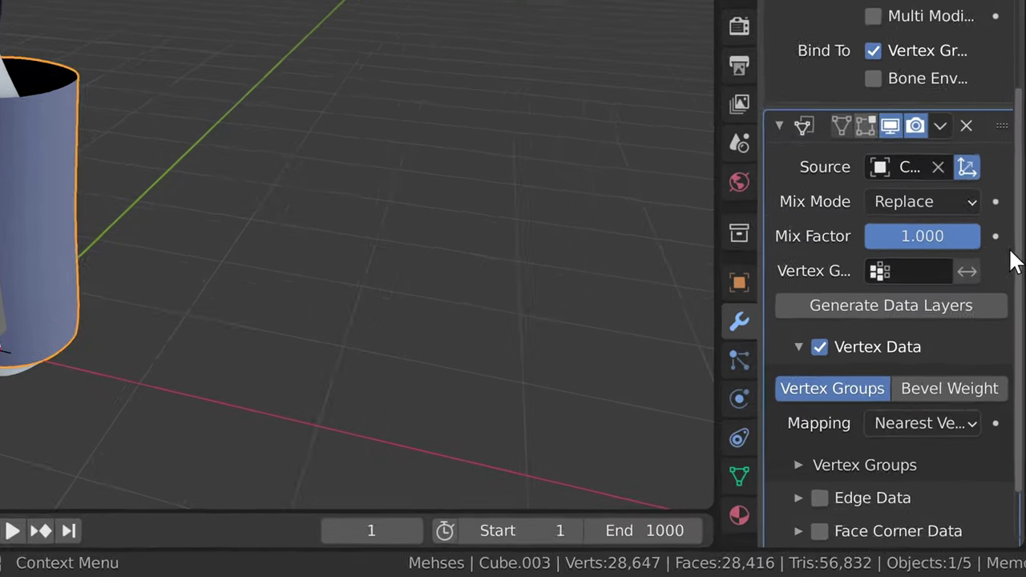
scroll(1011, 250, down, 1)
scroll(1007, 250, up, 3)
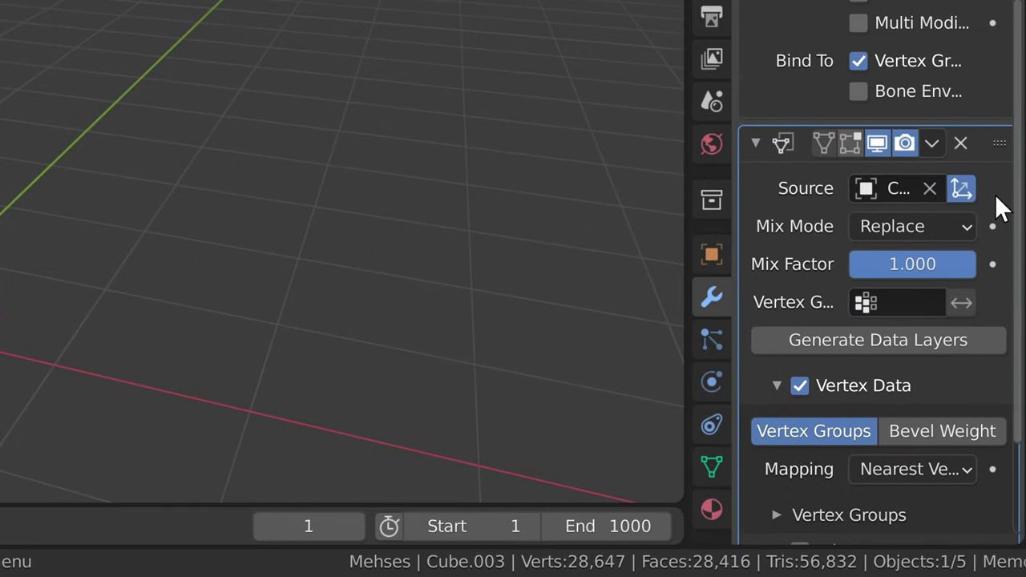
scroll(995, 194, up, 3)
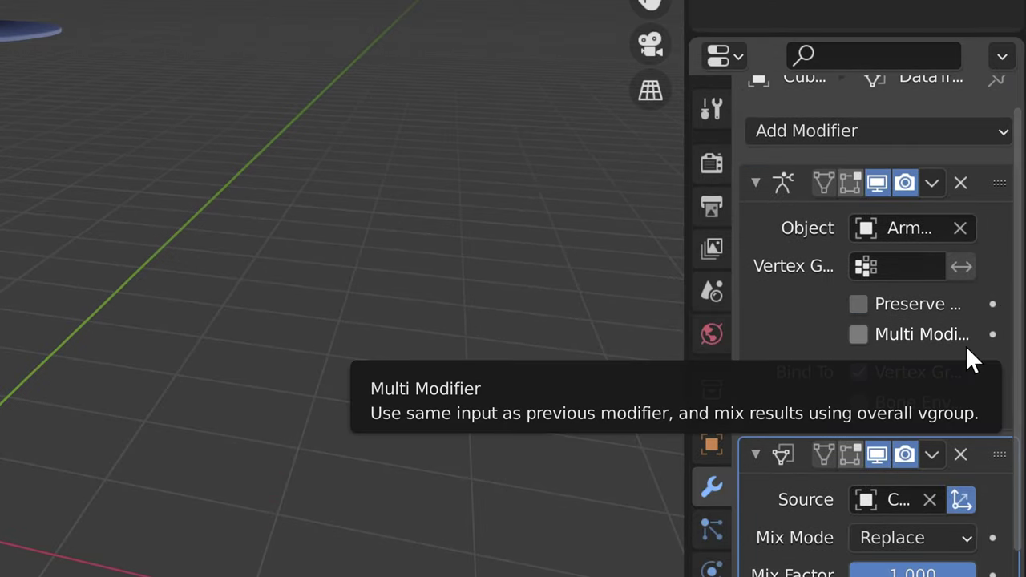
scroll(965, 345, down, 2)
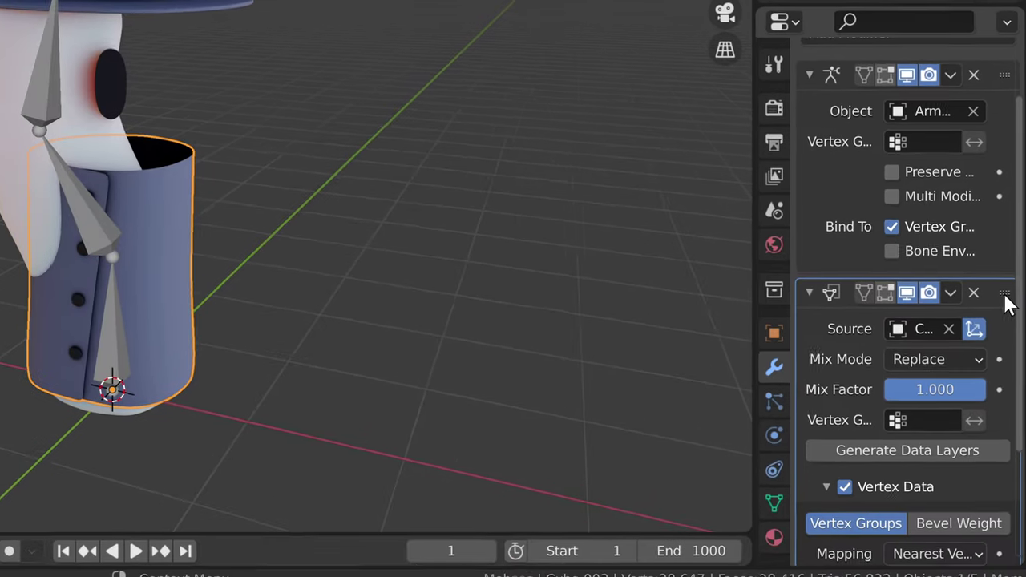
drag(1008, 305, 989, 36)
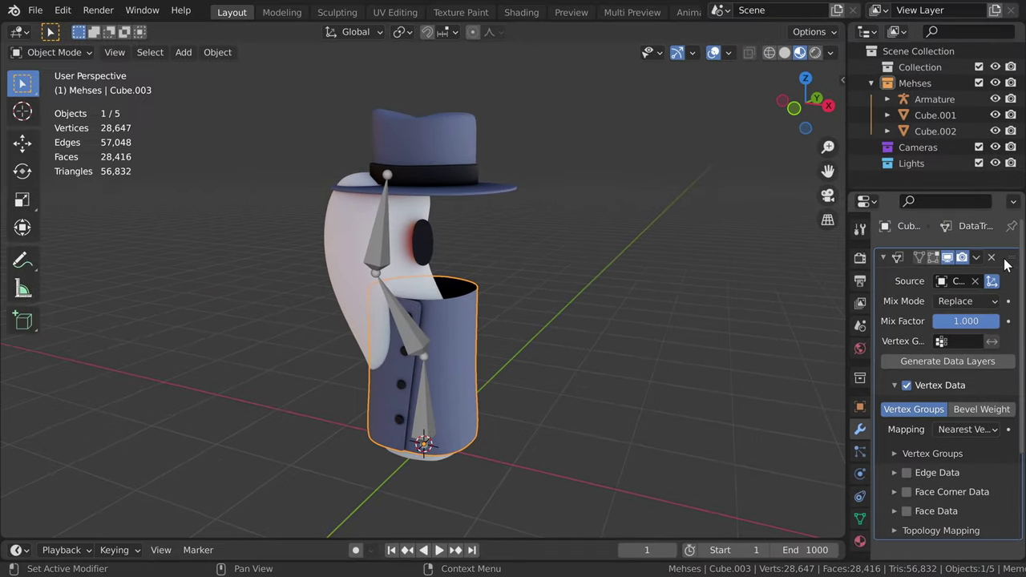
scroll(1004, 231, up, 2)
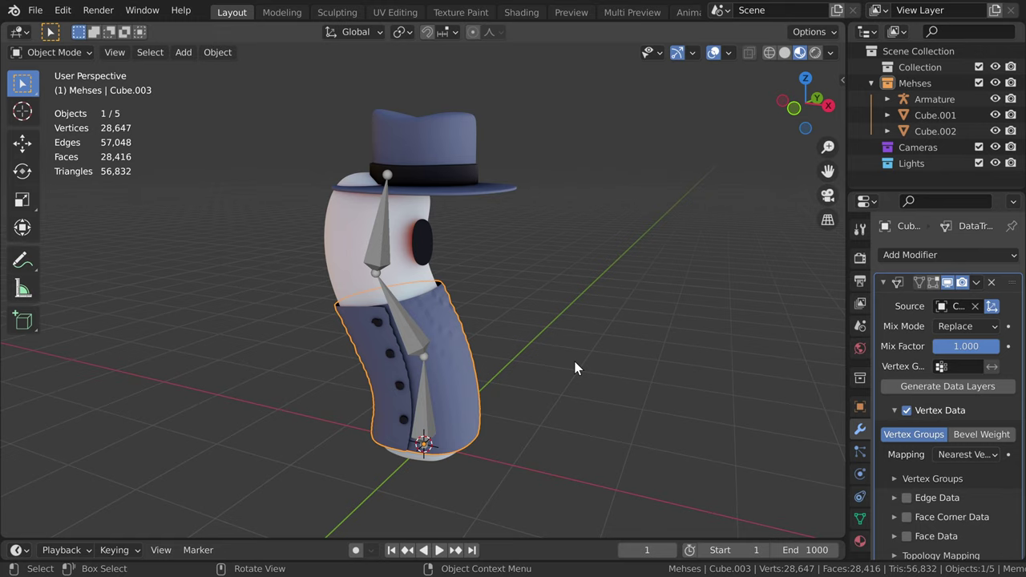
Step: Add Data Transfer modifiers to the eyes and the hat, transferring the body mesh's vertex groups
scroll(574, 318, up, 4)
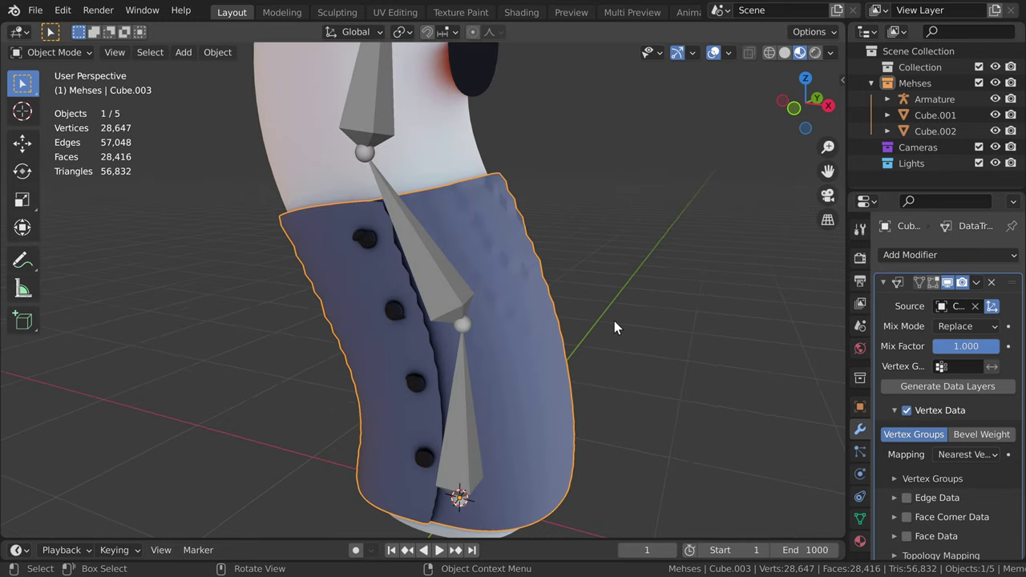
scroll(614, 327, down, 3)
middle_drag(616, 330, 498, 255)
click(478, 240)
click(948, 255)
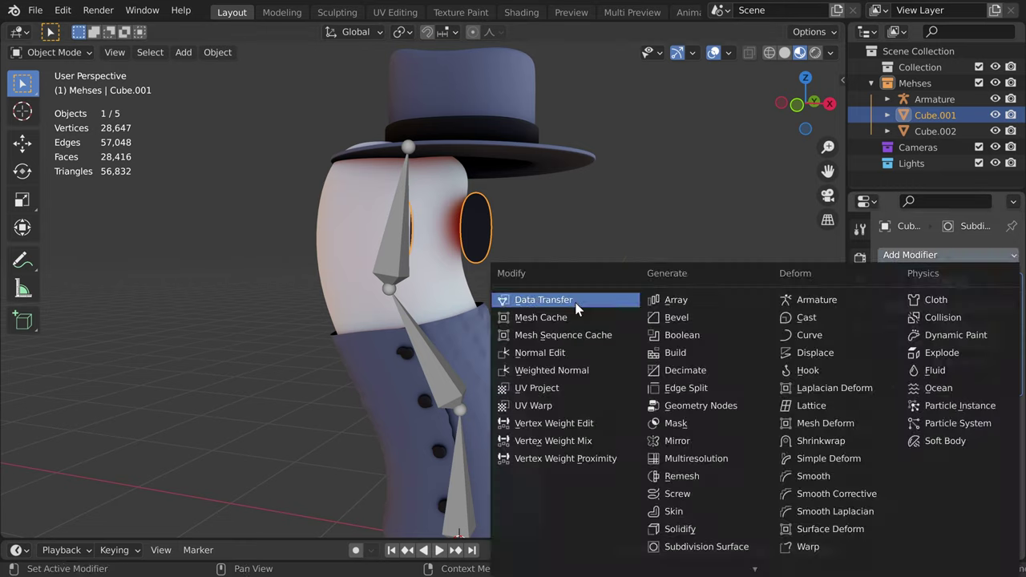
scroll(909, 513, down, 2)
click(481, 96)
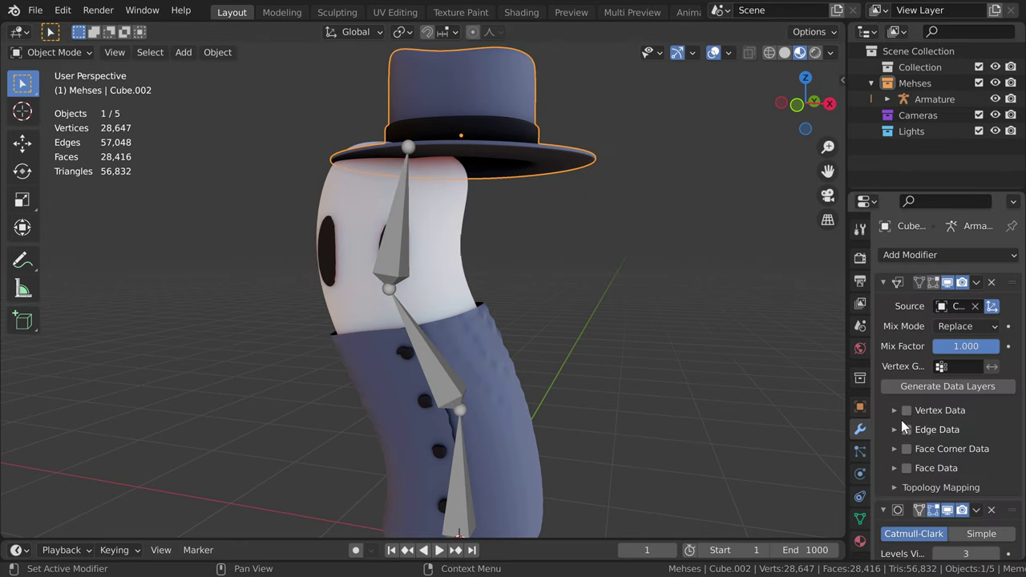
scroll(643, 315, down, 2)
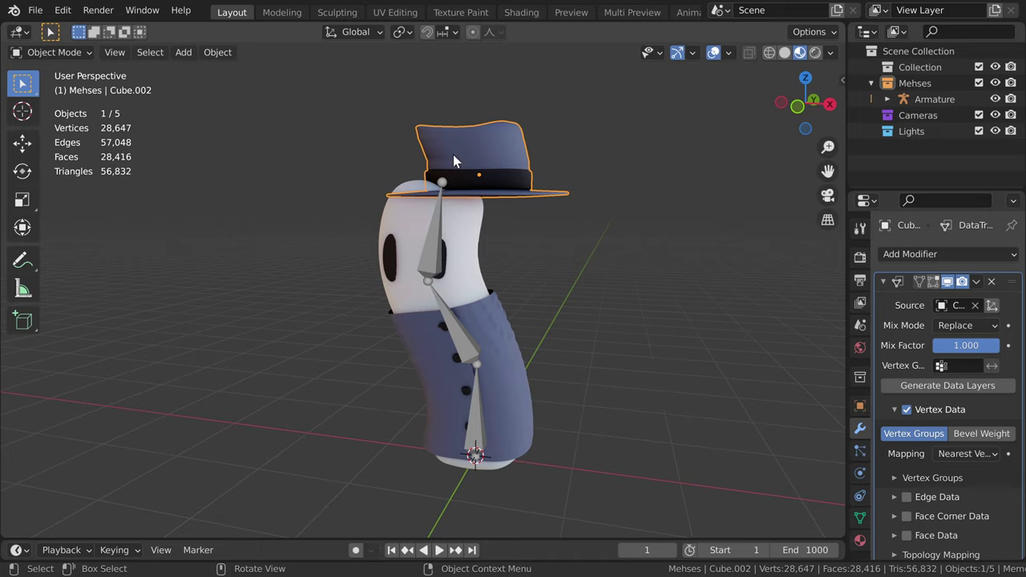
Step: Toggle Object Transform on the hat's Data Transfer modifier to compare the hat's deformation, leaving the option enabled
click(992, 305)
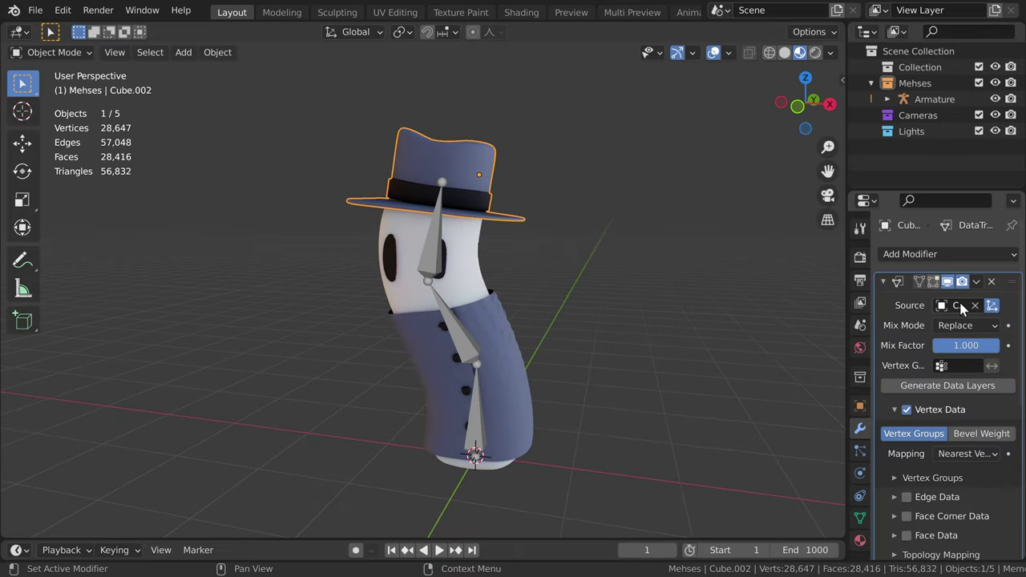
click(993, 305)
click(993, 305)
click(992, 305)
click(993, 306)
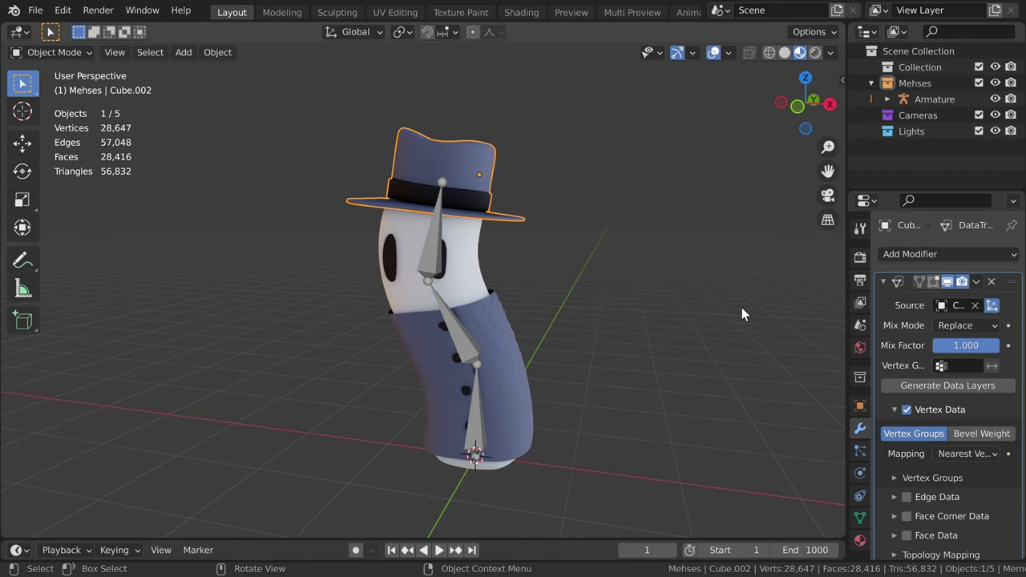
middle_drag(673, 324, 629, 323)
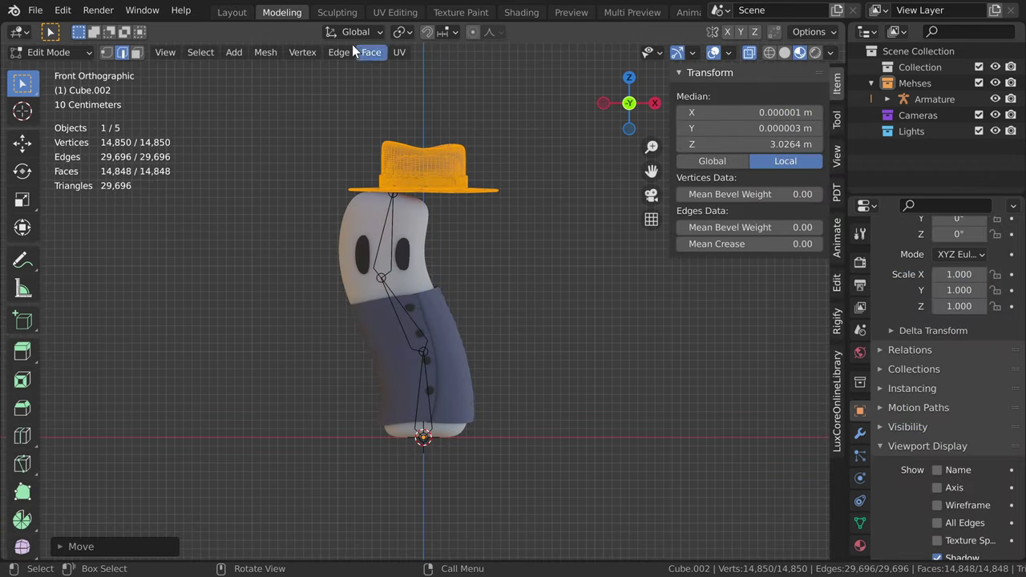
Step: Return to the Layout workspace and apply the hat's Location transform in Object Mode
click(232, 12)
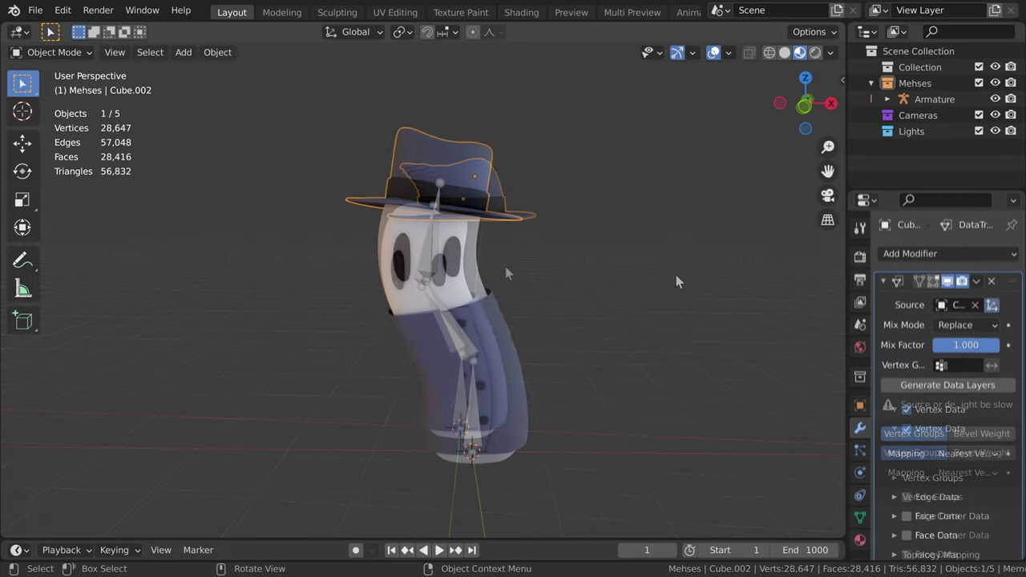
click(217, 52)
mouse_move(337, 133)
click(380, 137)
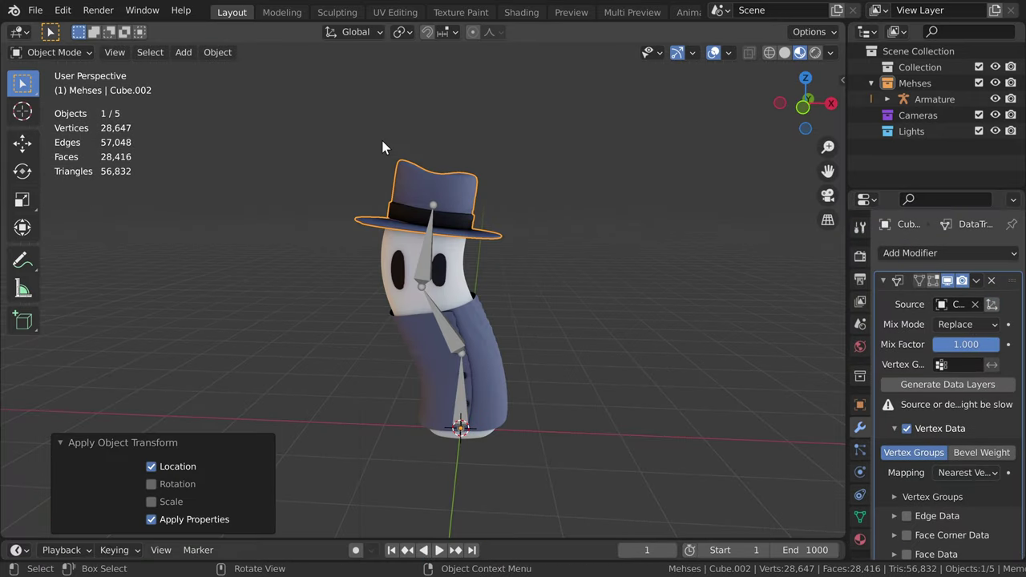
Step: Try moving the hat down along the global Z axis by about 3.02 m while checking its transform values
key(n)
key(g)
key(z)
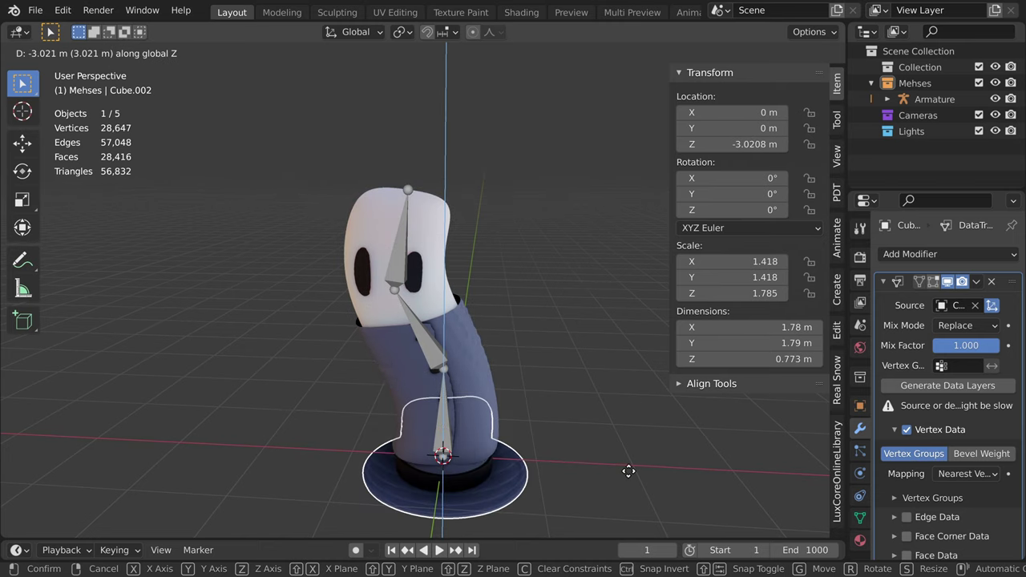
key(Escape)
key(n)
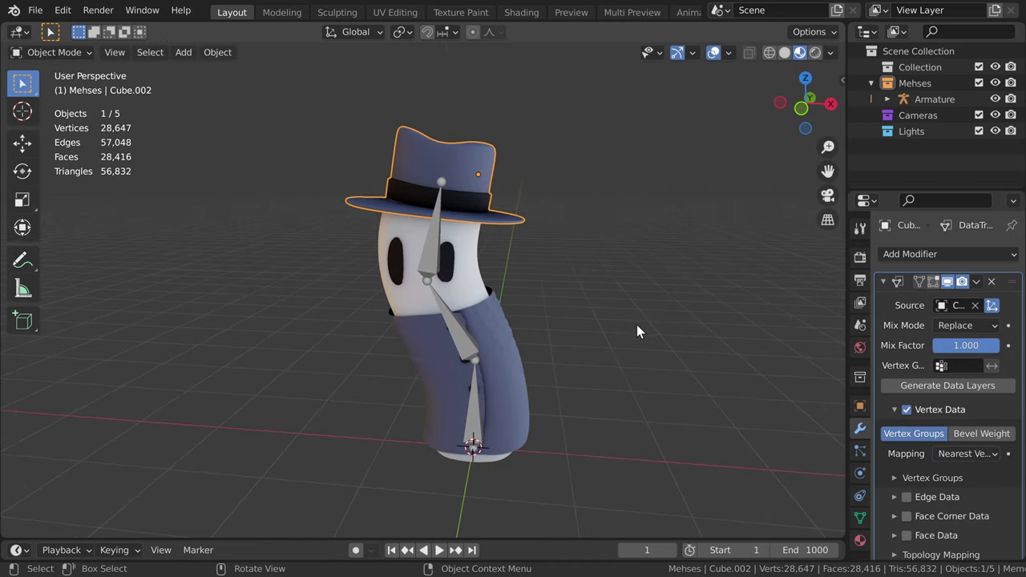
Step: Set the vertex data mapping of the coat's Data Transfer modifier to Nearest Face Interpolated
middle_drag(637, 324, 637, 308)
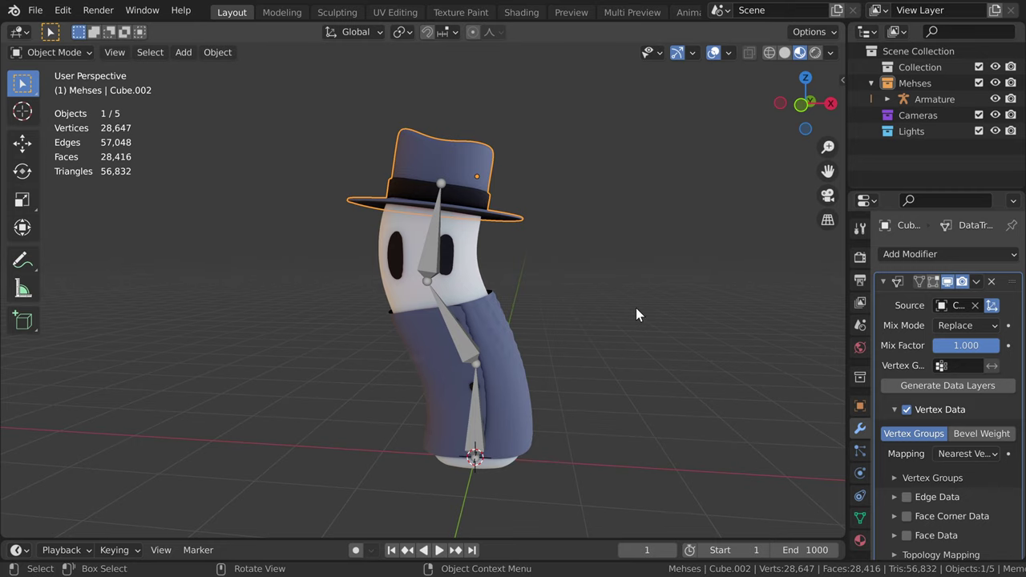
middle_drag(636, 308, 620, 318)
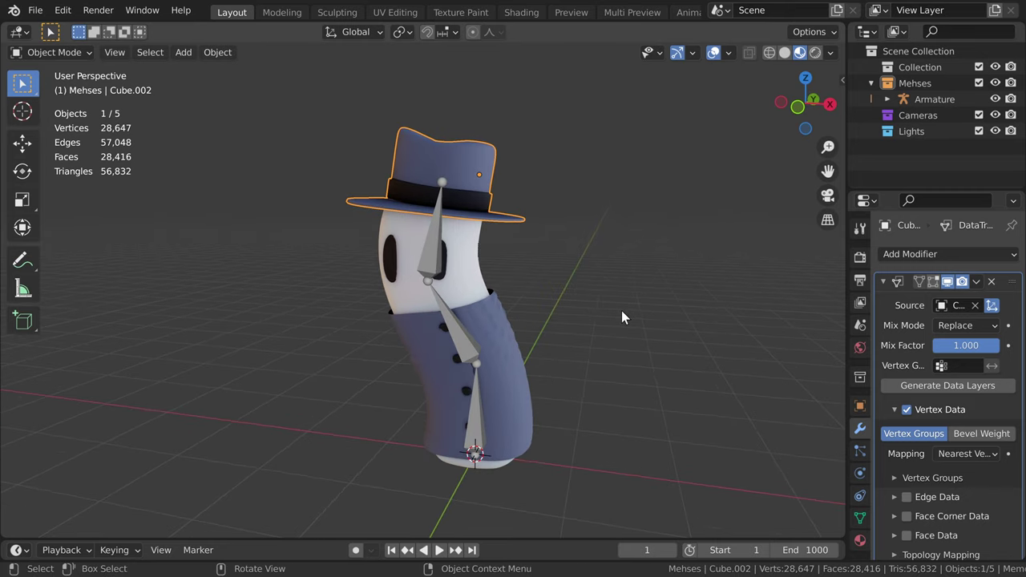
click(499, 339)
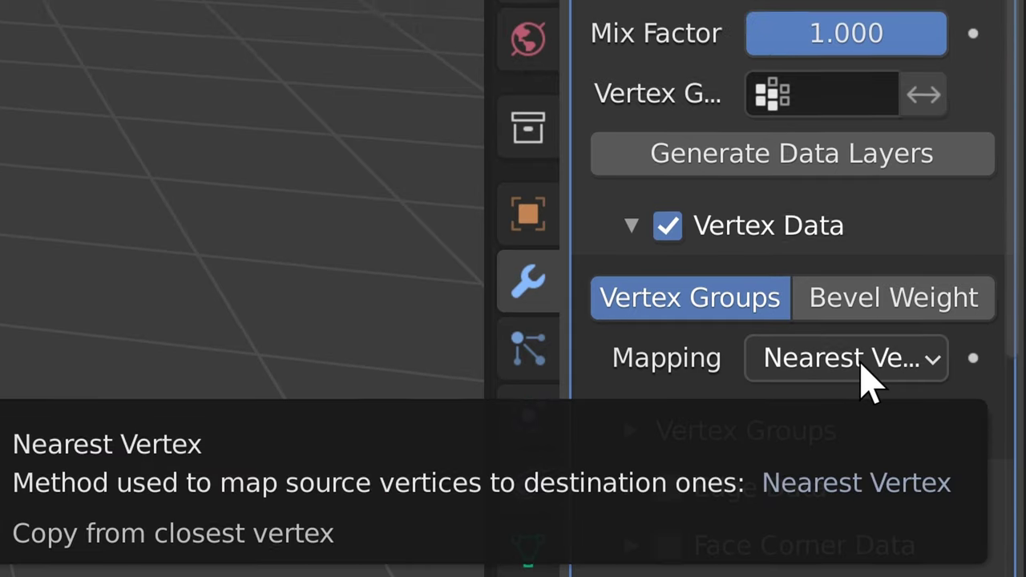
click(866, 344)
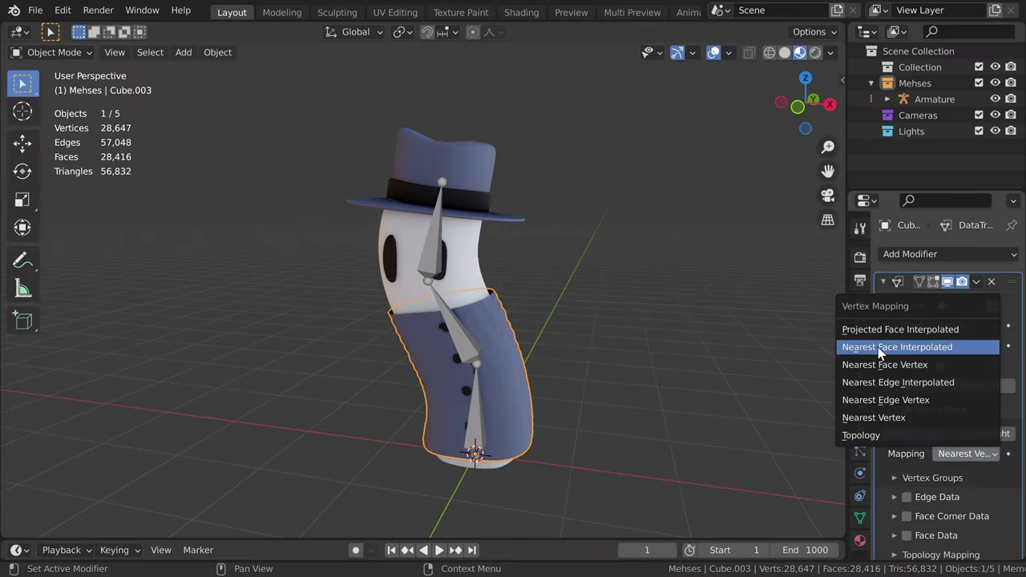
click(878, 347)
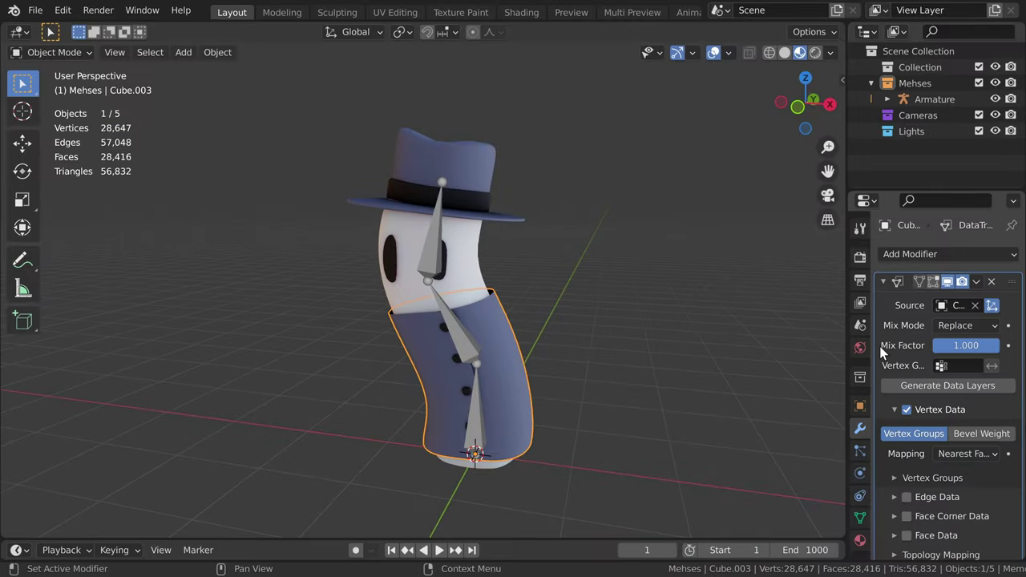
Step: Set the vertex data mapping of the hat's Data Transfer modifier to Nearest Face Interpolated
middle_drag(607, 368, 661, 354)
click(489, 188)
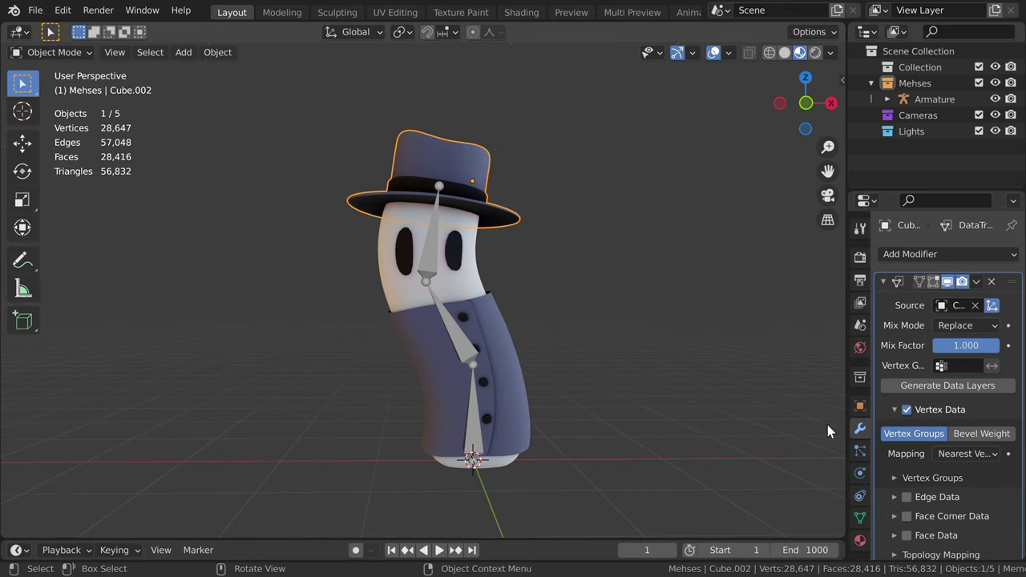
click(959, 455)
click(894, 346)
Step: Apply the eyes' Subdivision Surface modifier and set their Data Transfer vertex mapping to Nearest Face Interpolated
middle_drag(594, 264, 458, 255)
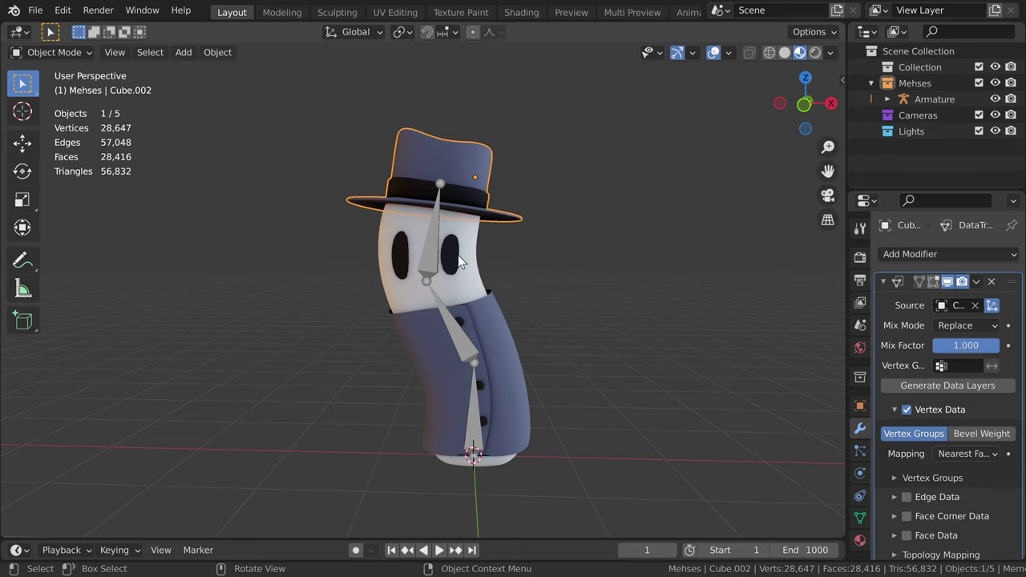
click(448, 258)
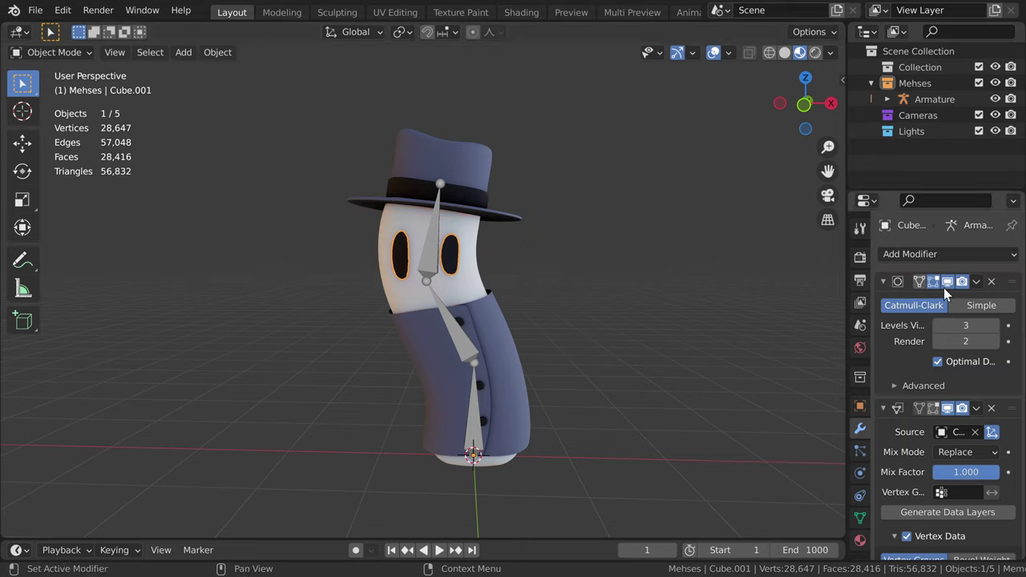
click(977, 281)
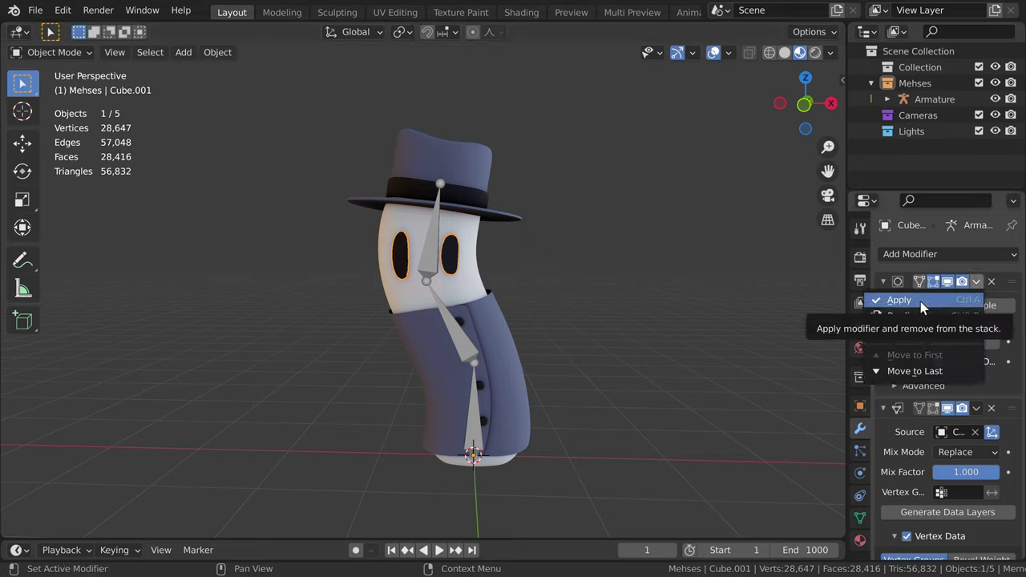
click(921, 302)
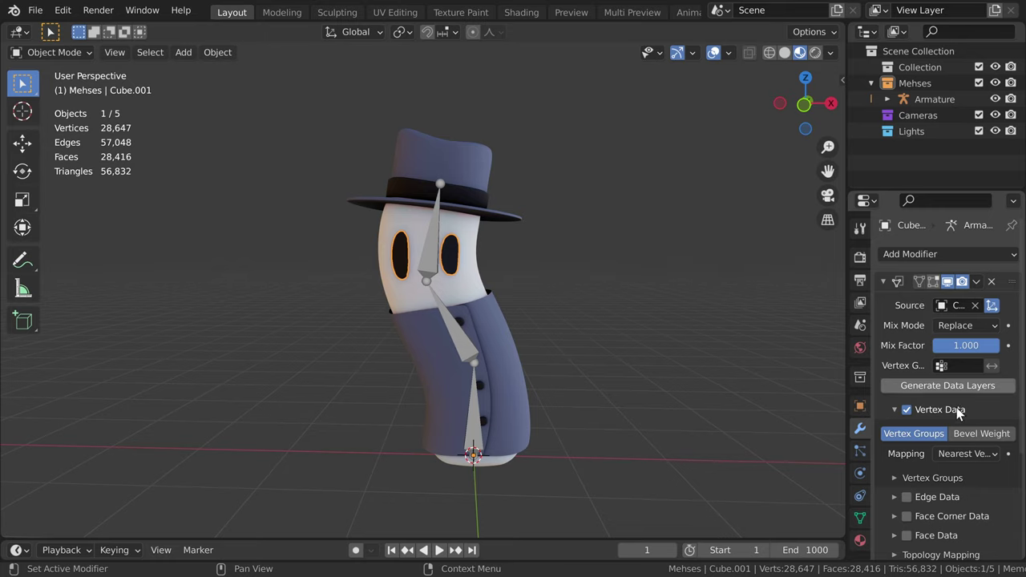
click(967, 454)
click(898, 347)
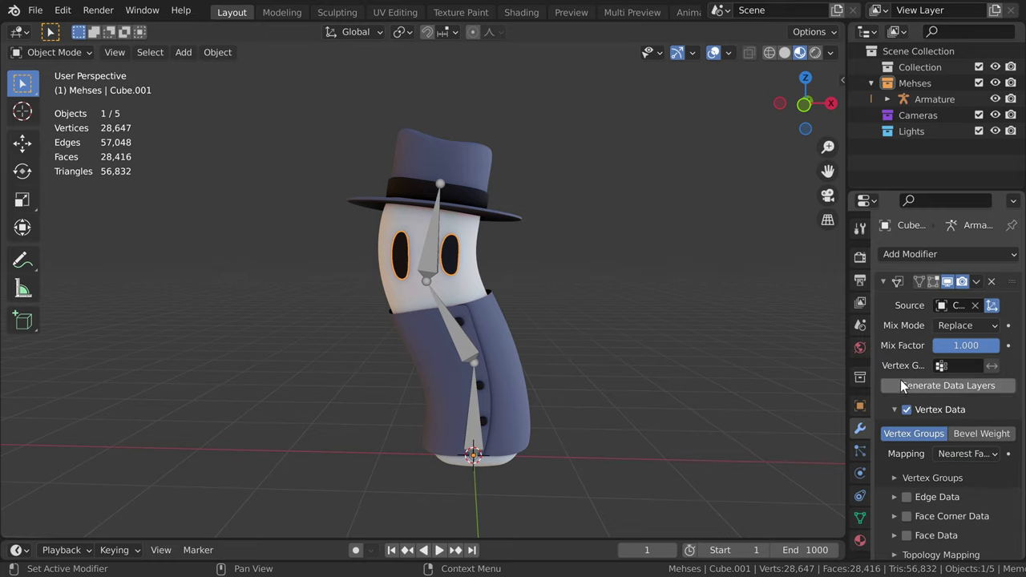
Step: Clear the rotation of all the armature's bones in Pose Mode and return to Object Mode
middle_drag(706, 368, 675, 367)
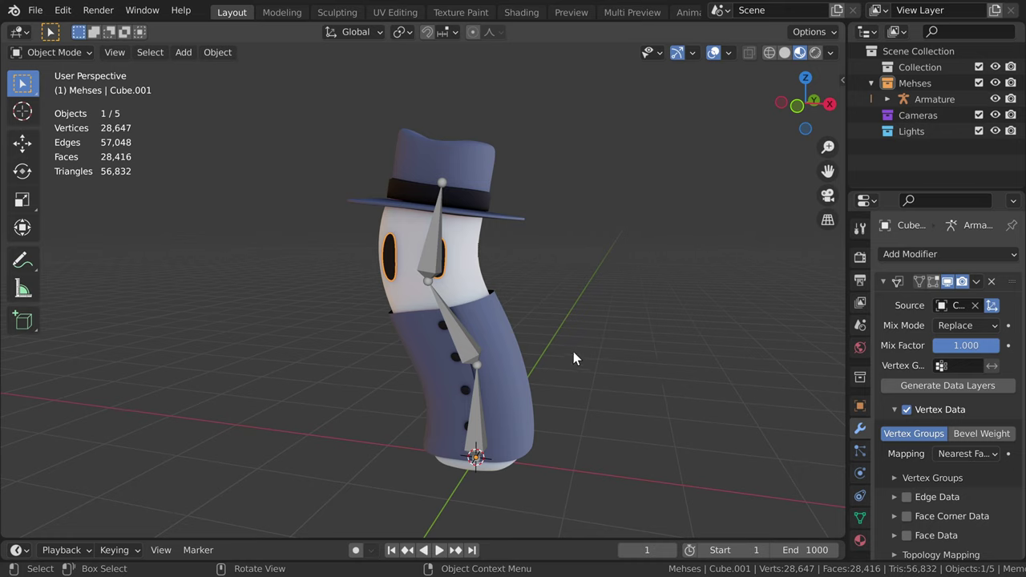
middle_drag(573, 352, 643, 344)
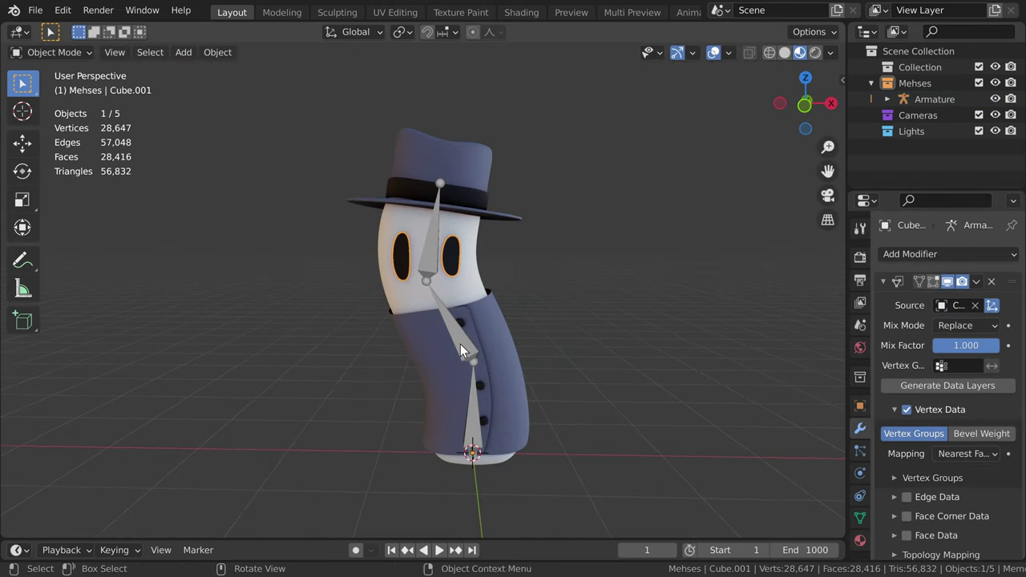
click(460, 344)
click(50, 52)
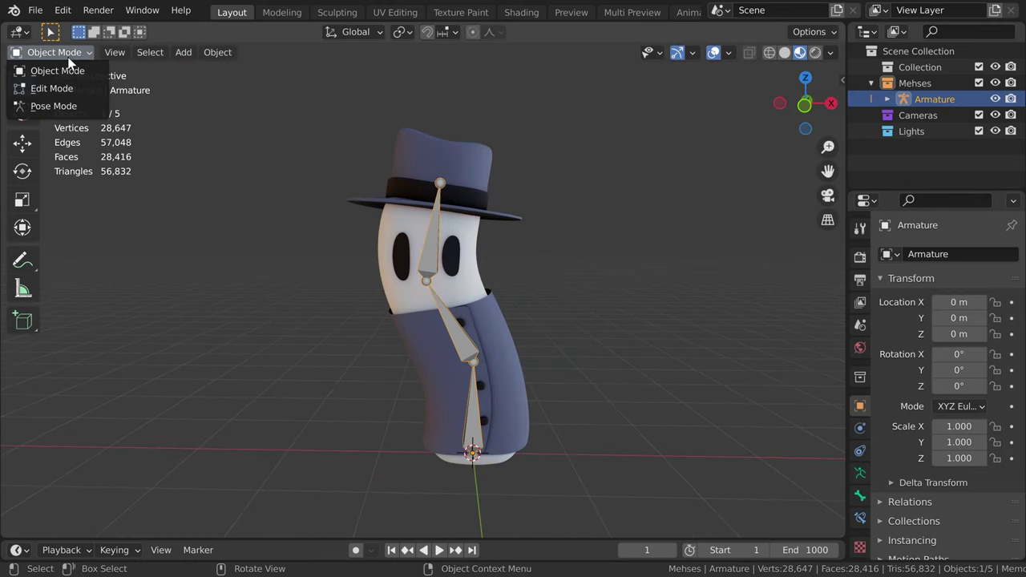
click(40, 109)
key(a)
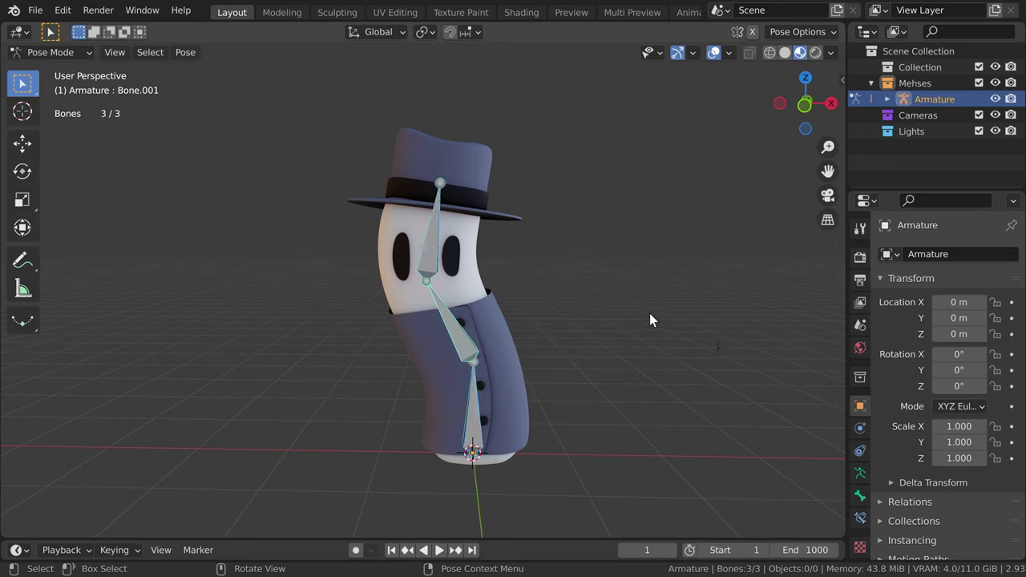
key(alt+r)
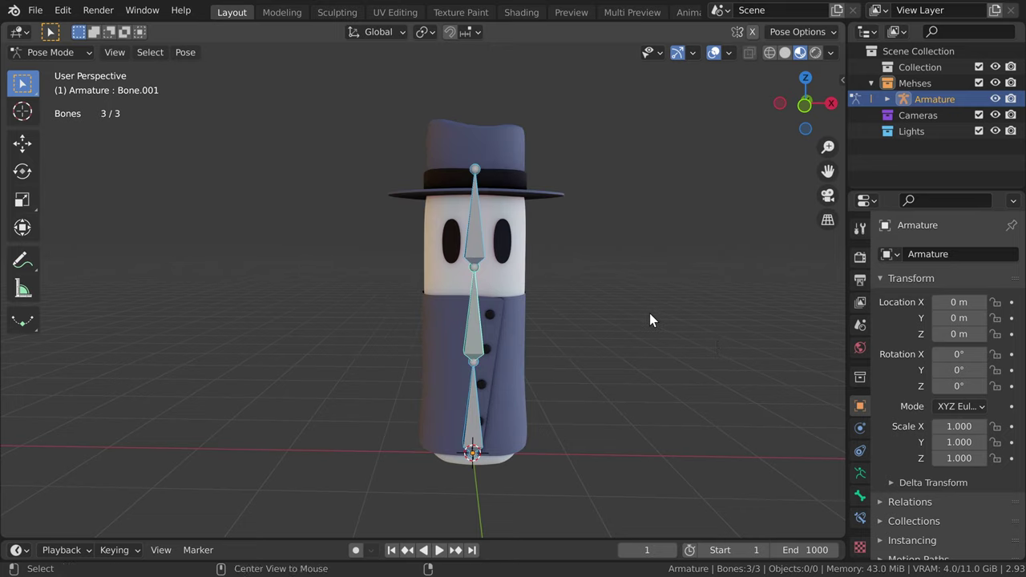
click(42, 52)
click(56, 69)
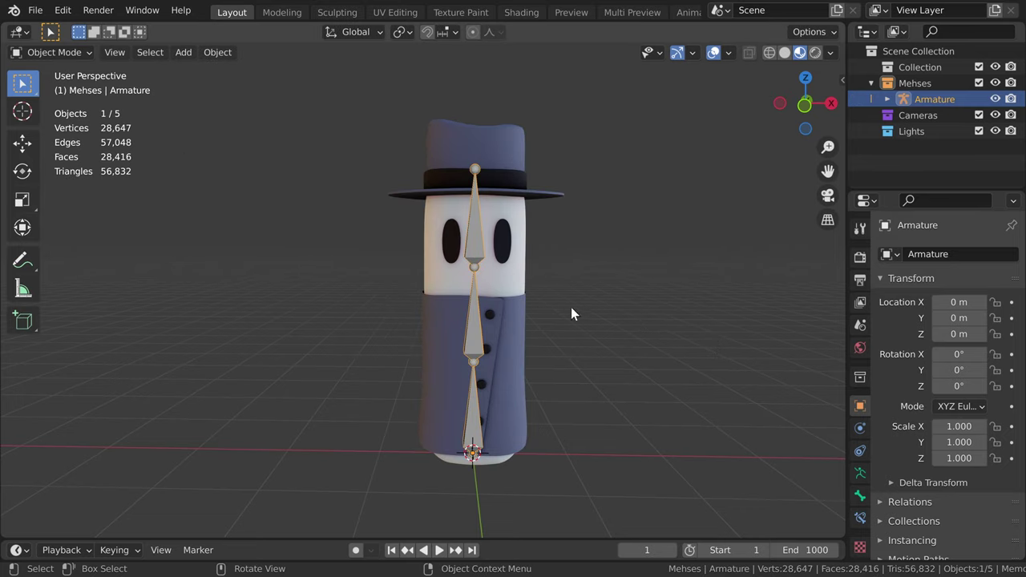
Step: Rotate the armature's top bone in Pose Mode by about -150° and rotate again to test the clothing's deformation
middle_drag(635, 301, 612, 304)
key(ctrl+Tab)
key(r)
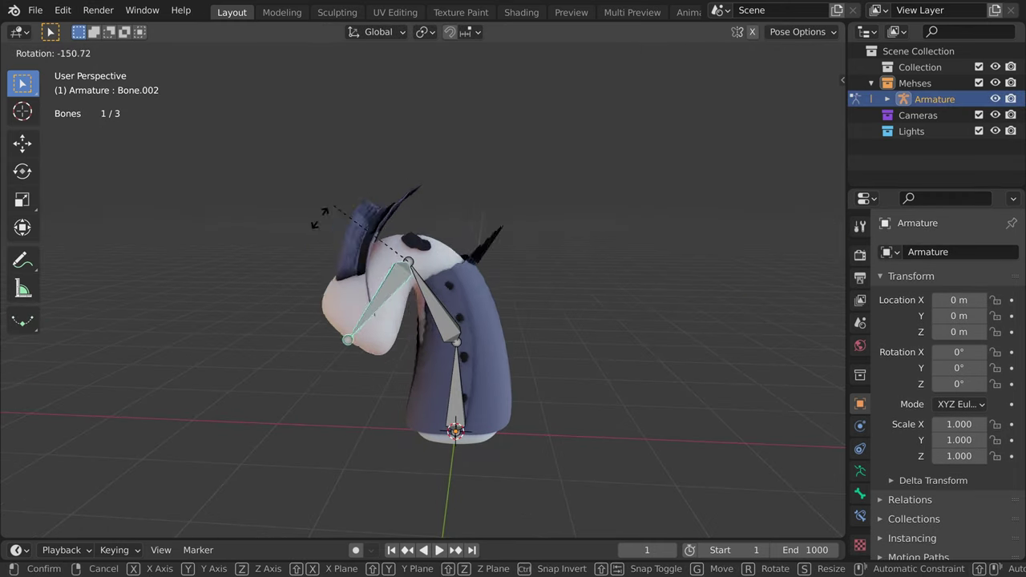
click(319, 216)
key(r)
click(487, 445)
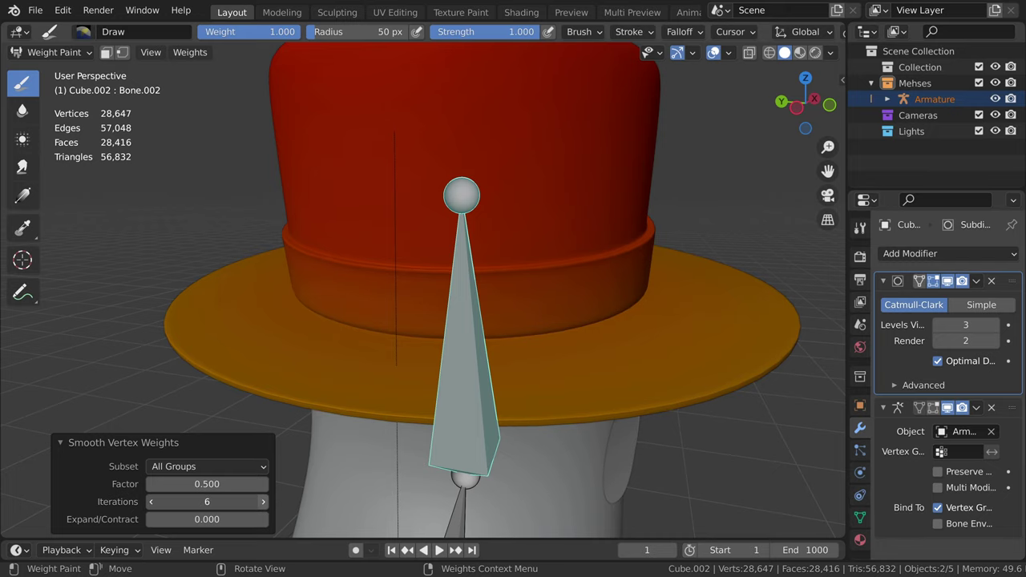
Step: Increase the number of Smooth Vertex Weights iterations on the hat in Weight Paint mode
click(263, 502)
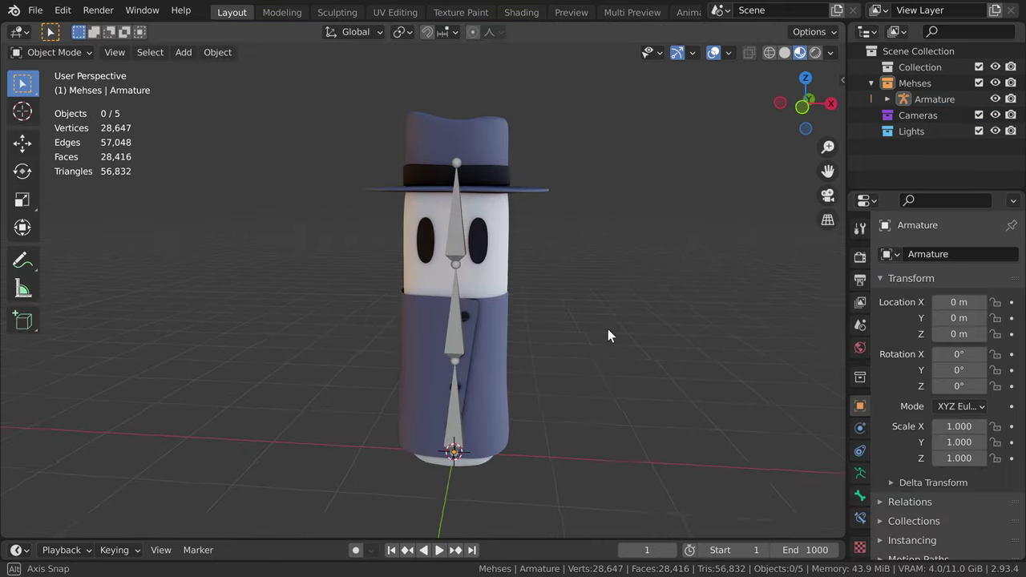
middle_drag(628, 274, 645, 326)
click(36, 10)
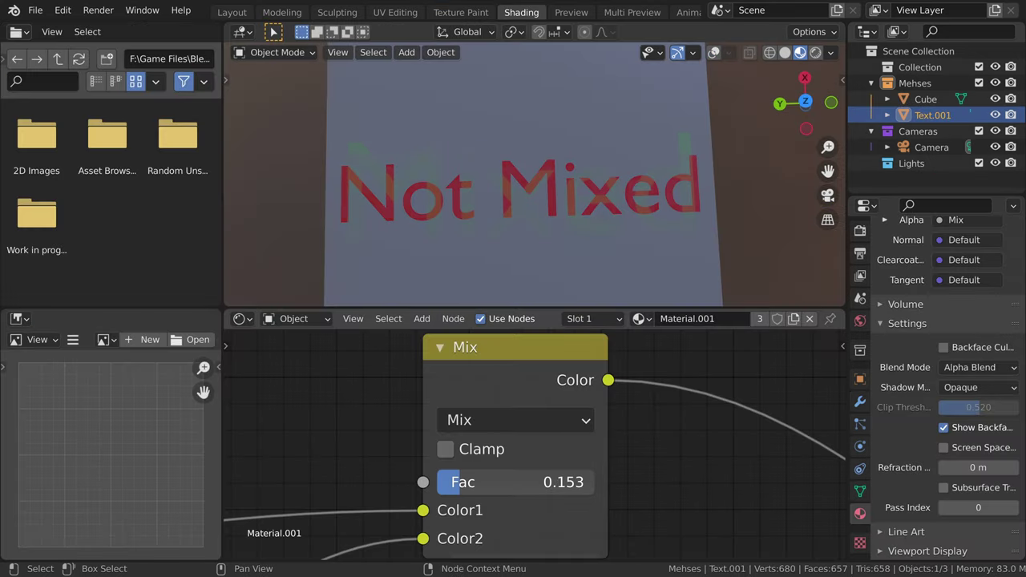
Step: Increase the factor of the Mix node in the material of the "Not Mixed" text
mouse_move(462, 482)
mouse_down()
mouse_move(594, 482)
mouse_move(438, 482)
mouse_move(536, 482)
mouse_up()
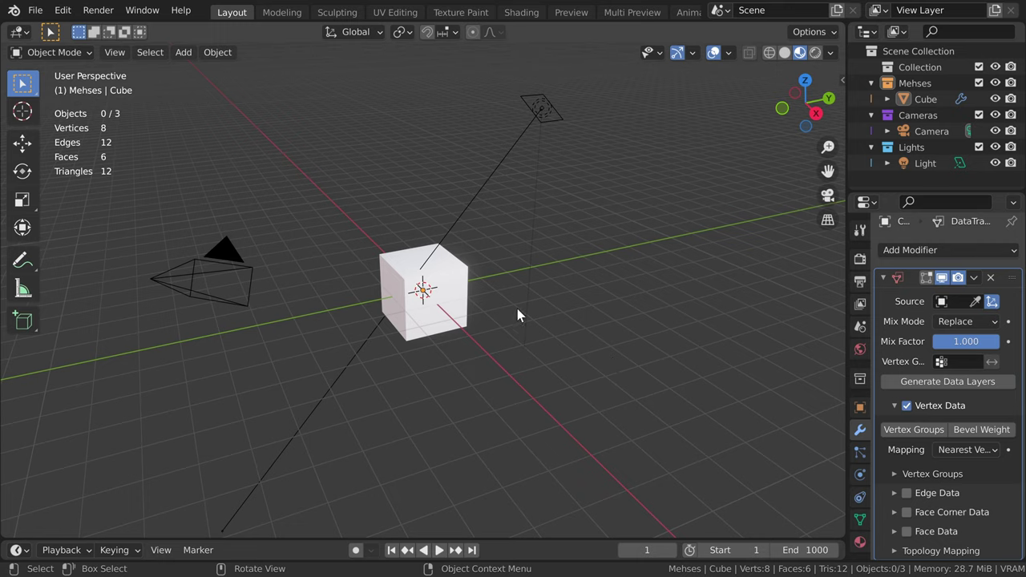
Step: Delete all the vertices of the default cube in Edit Mode in the Modeling workspace
click(442, 282)
click(283, 12)
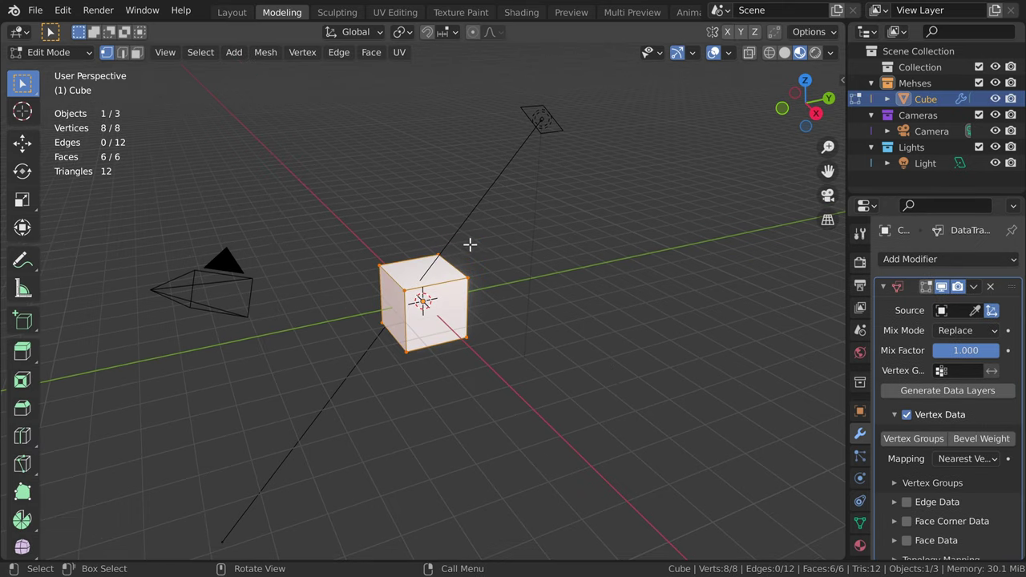
key(x)
click(443, 265)
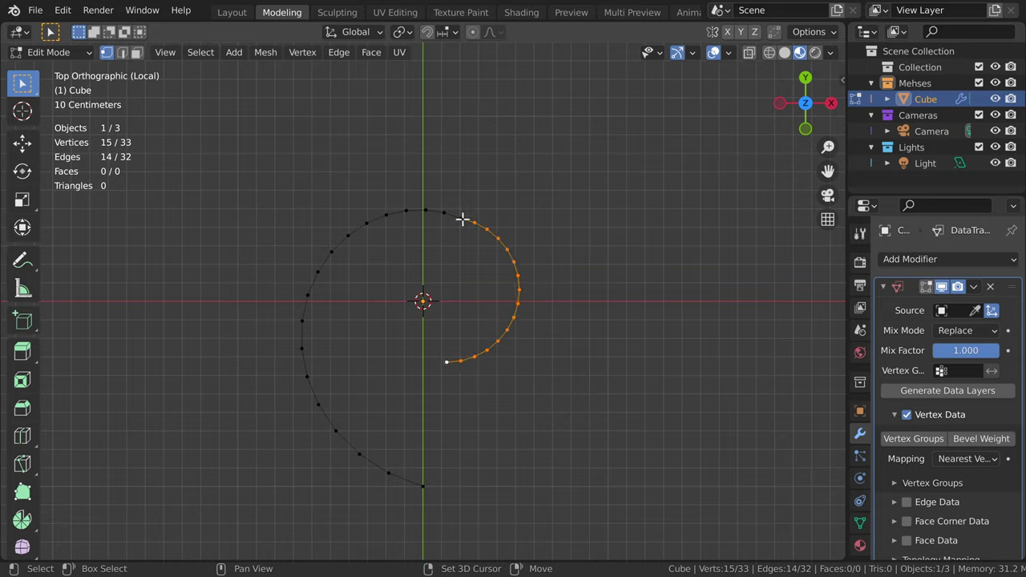
Step: Tighten the inner end of the open vertex chain into a spiral by scaling it with proportional editing, and select all its vertices
click(488, 337)
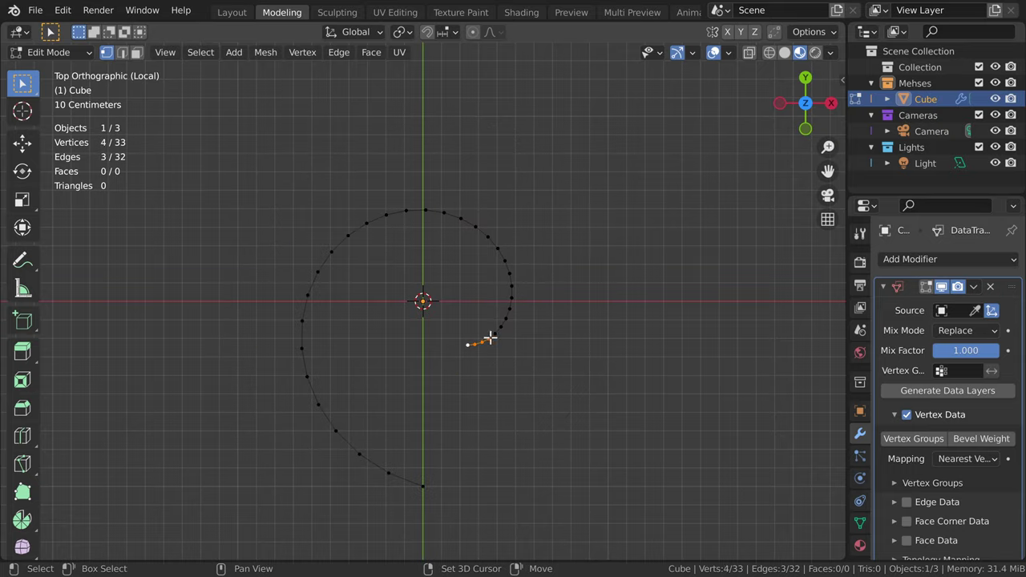
key(o)
key(s)
scroll(504, 280, down, 3)
click(514, 285)
key(a)
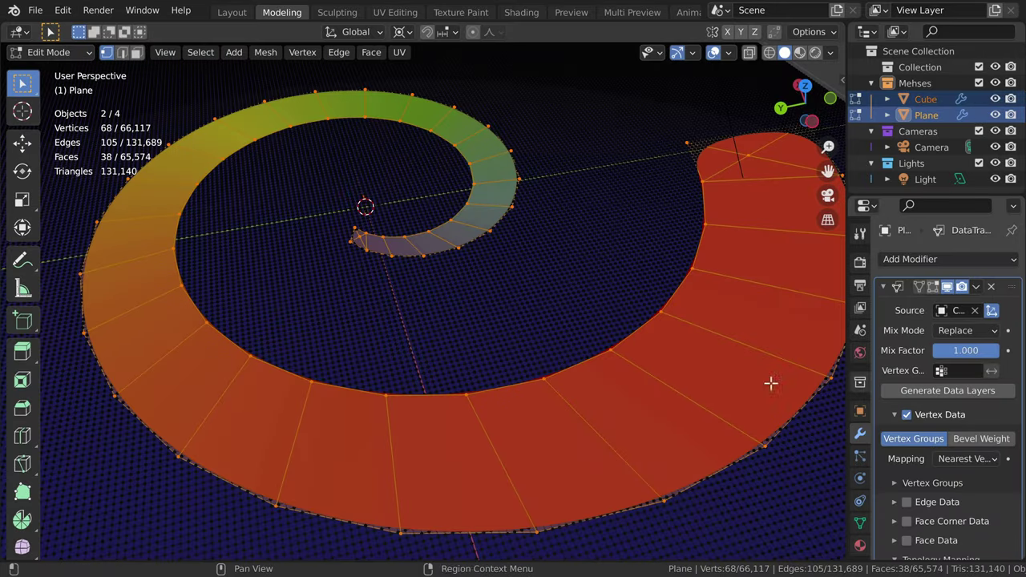
Step: Set the Vertex Data mapping of the plane's Data Transfer modifier to Projected Face Interpolated
middle_drag(773, 383, 570, 360)
middle_drag(681, 382, 722, 405)
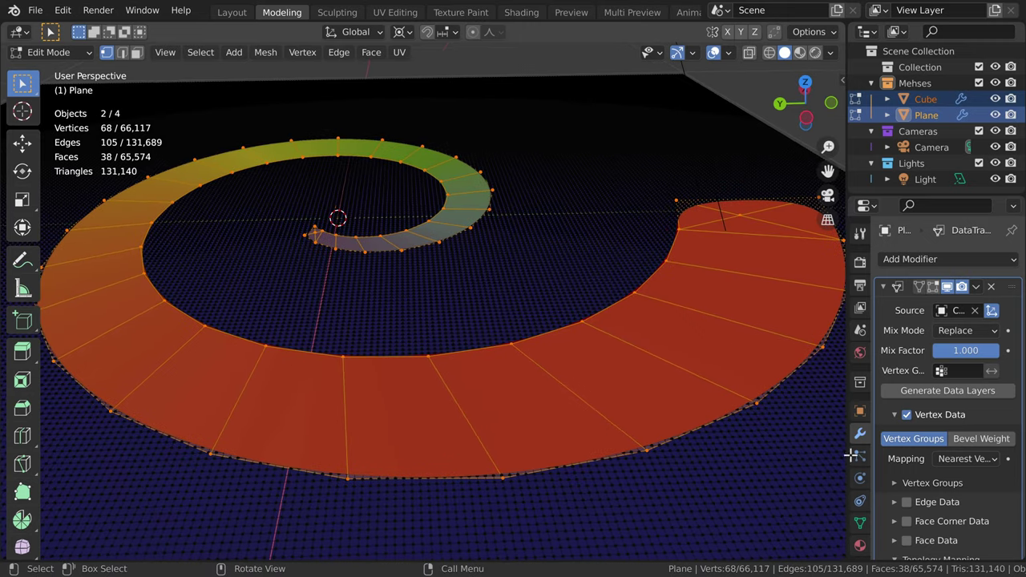
click(958, 460)
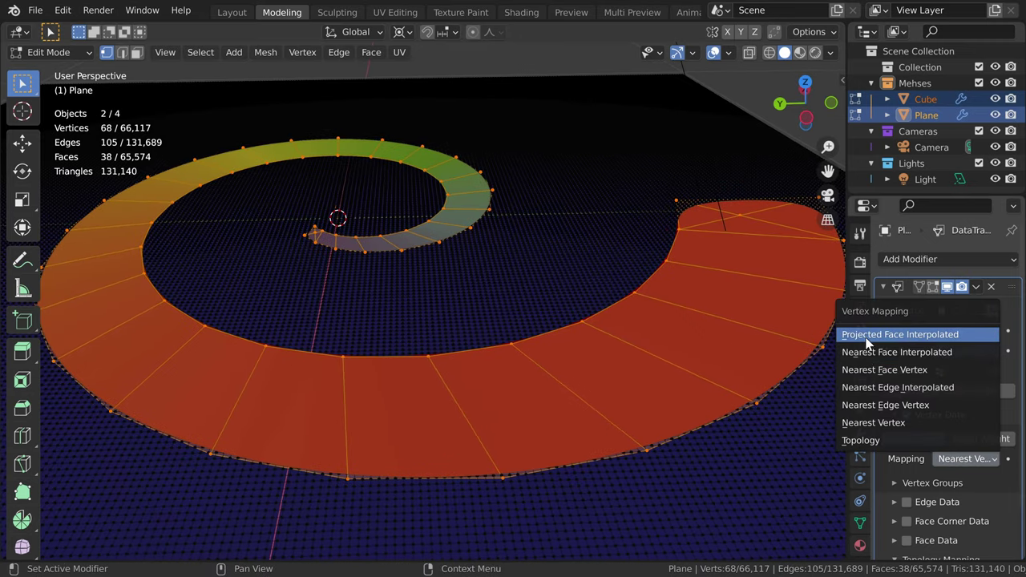
click(914, 334)
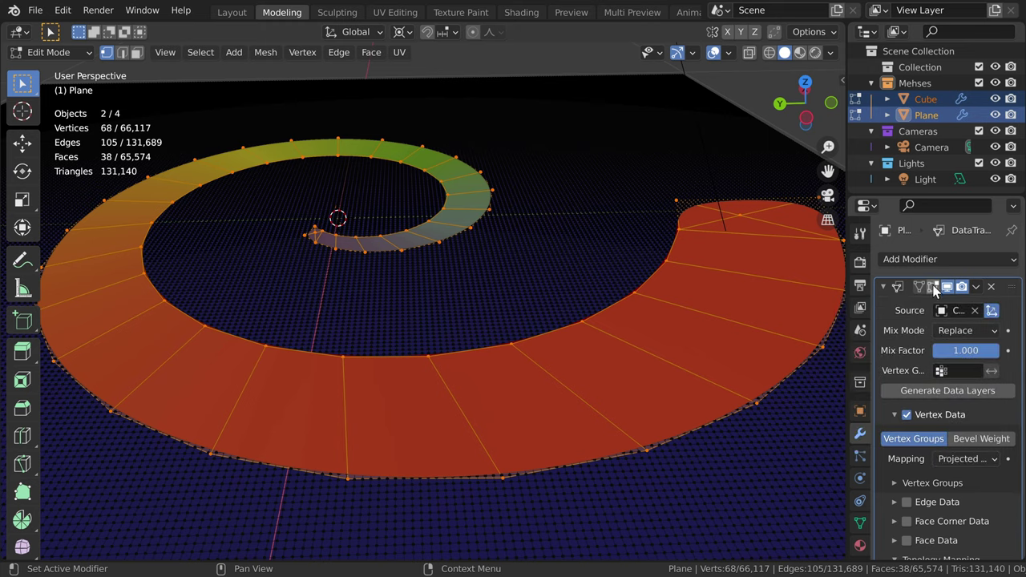
Step: Go through the Topology Mapping distance settings and enable the Data Transfer modifier's display in Edit Mode
scroll(934, 493, down, 2)
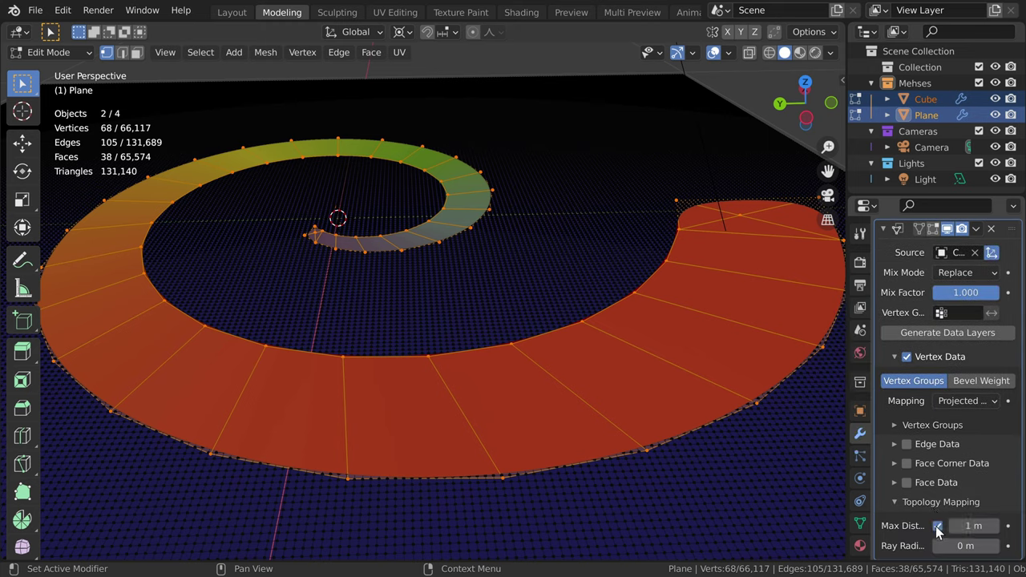
click(896, 502)
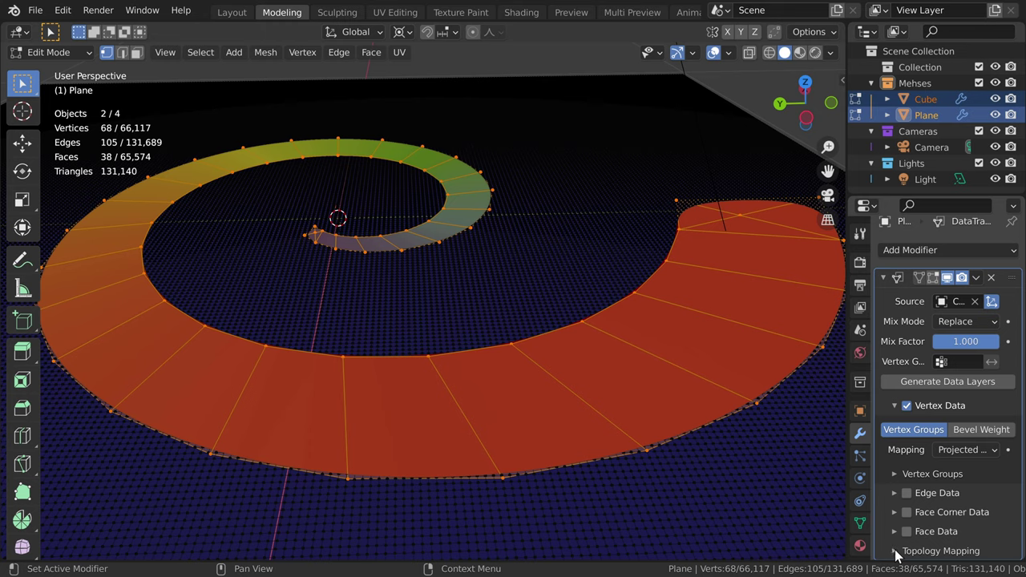
click(896, 551)
scroll(906, 550, down, 2)
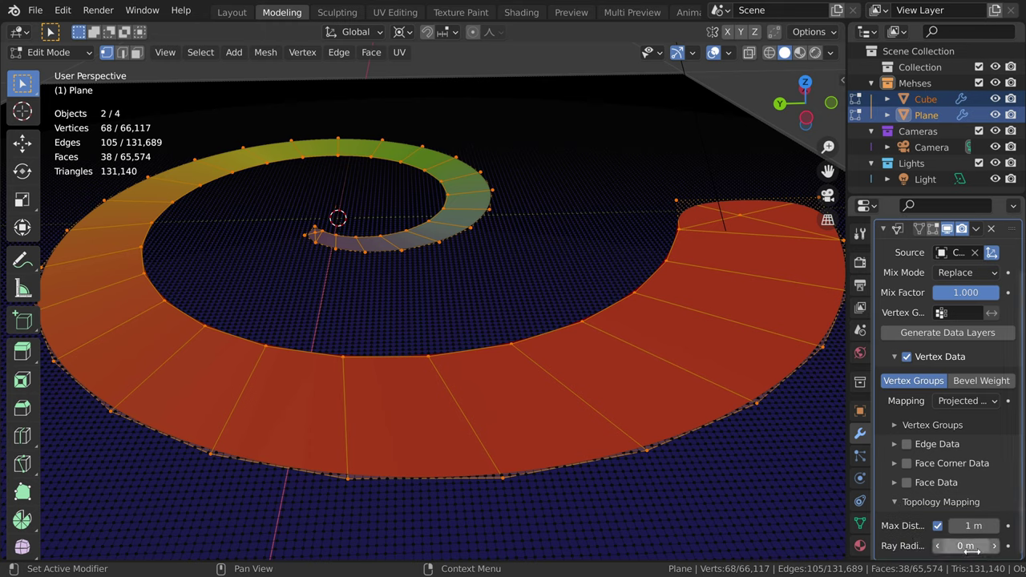
click(938, 526)
scroll(896, 501, up, 2)
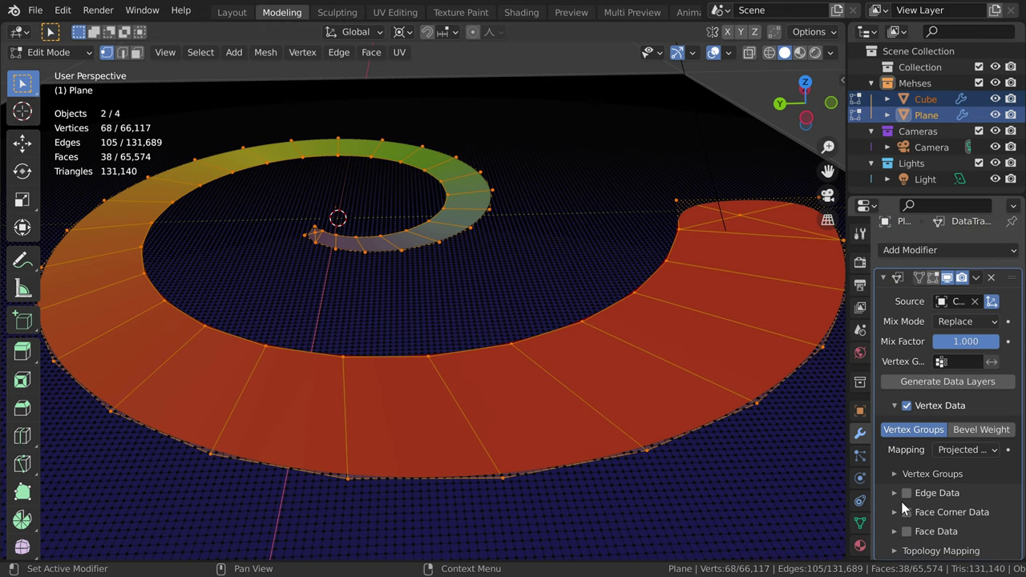
scroll(993, 526, up, 1)
click(932, 287)
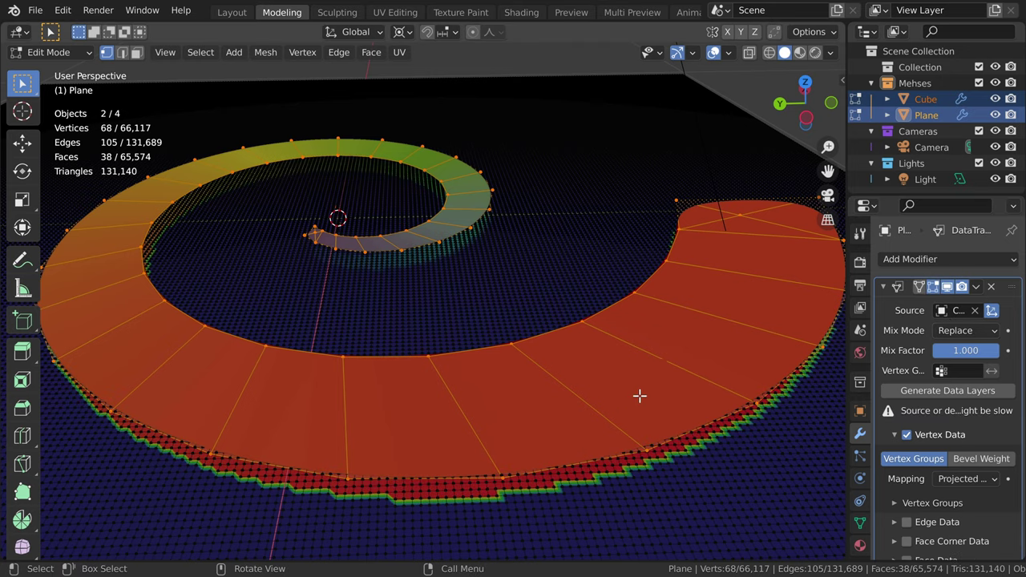
Step: Move the selected spiral about 0.085 m away from the plane to test the projected weights
middle_drag(639, 396, 646, 374)
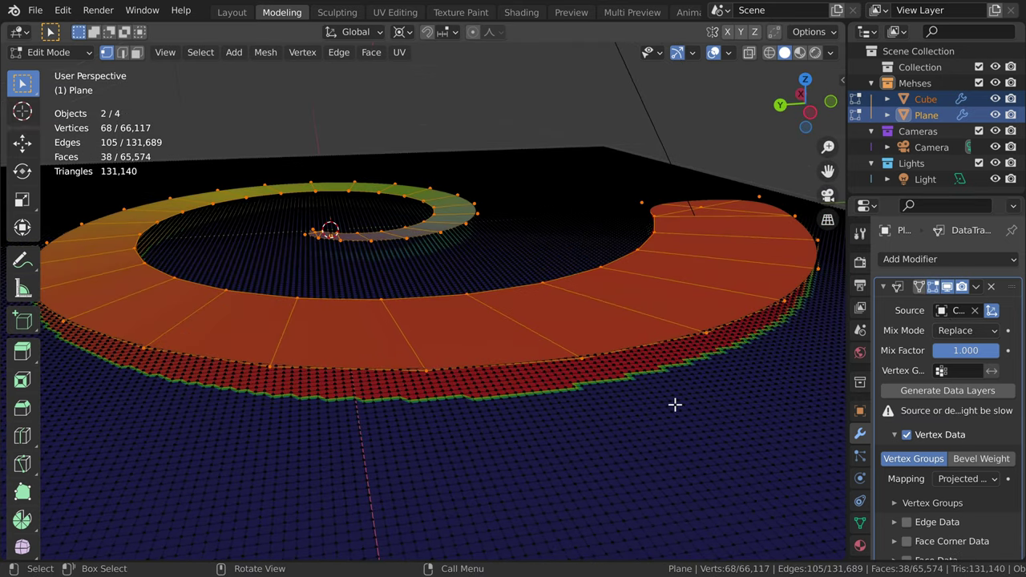
key(g)
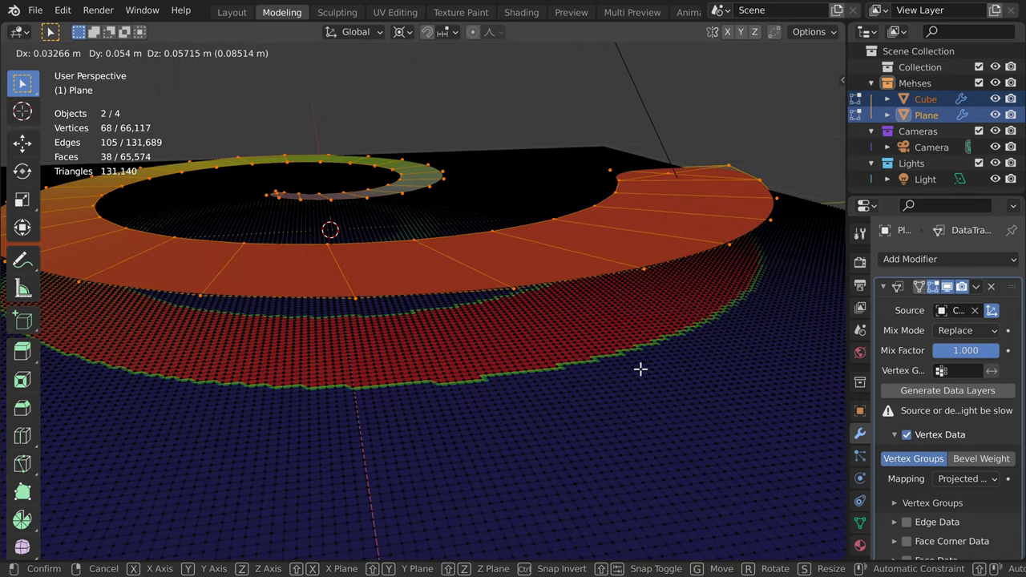
click(639, 369)
middle_drag(639, 369, 666, 403)
Step: Apply the plane's Data Transfer modifier and add a Displace modifier limited to the vertex group Group
click(977, 282)
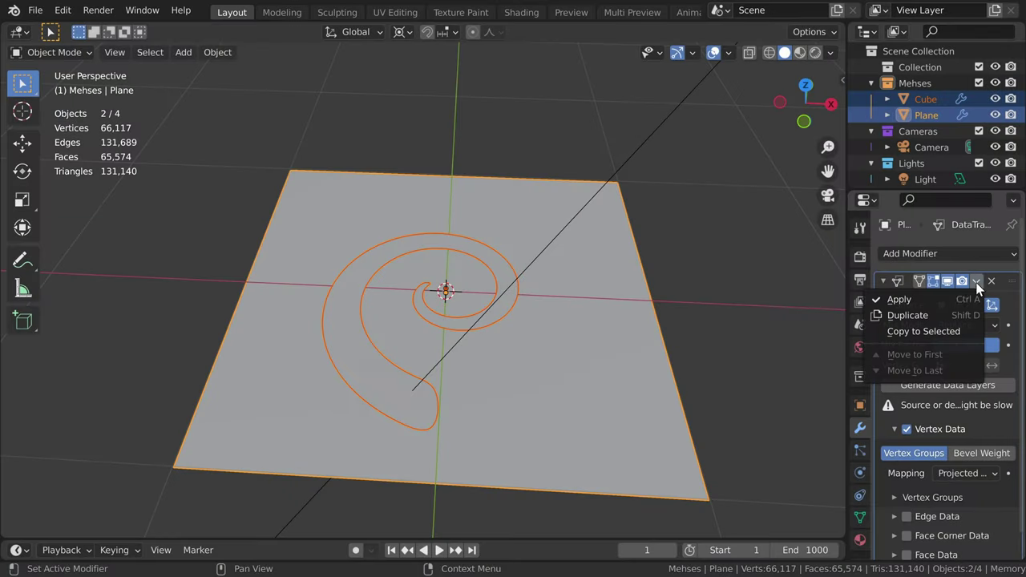
click(918, 302)
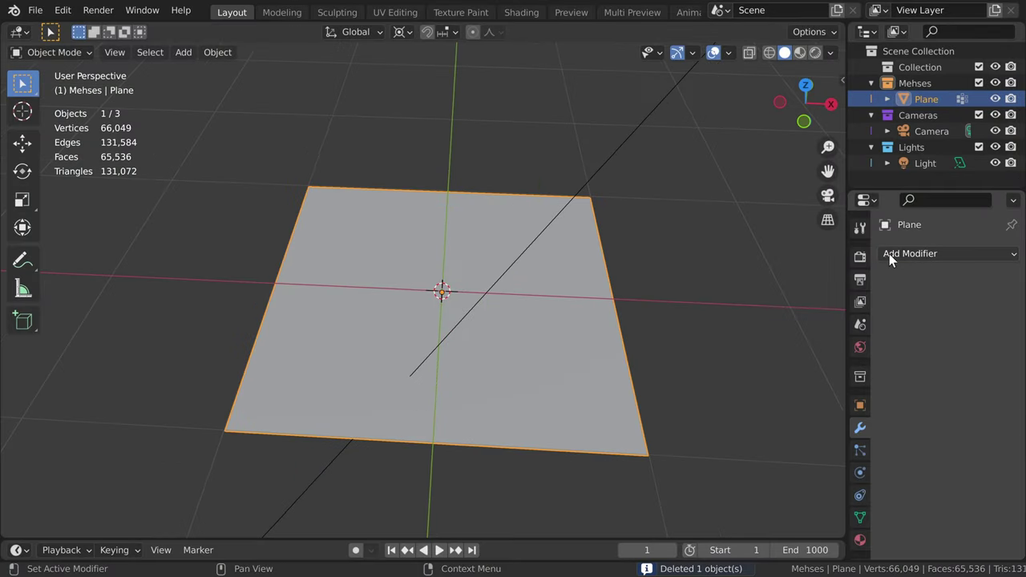
click(889, 253)
click(811, 353)
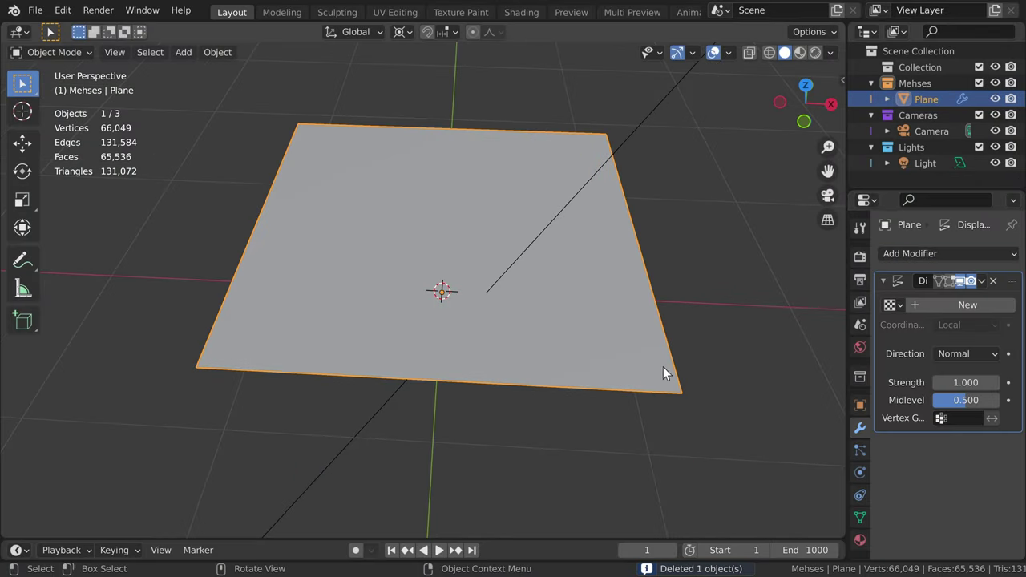
click(951, 419)
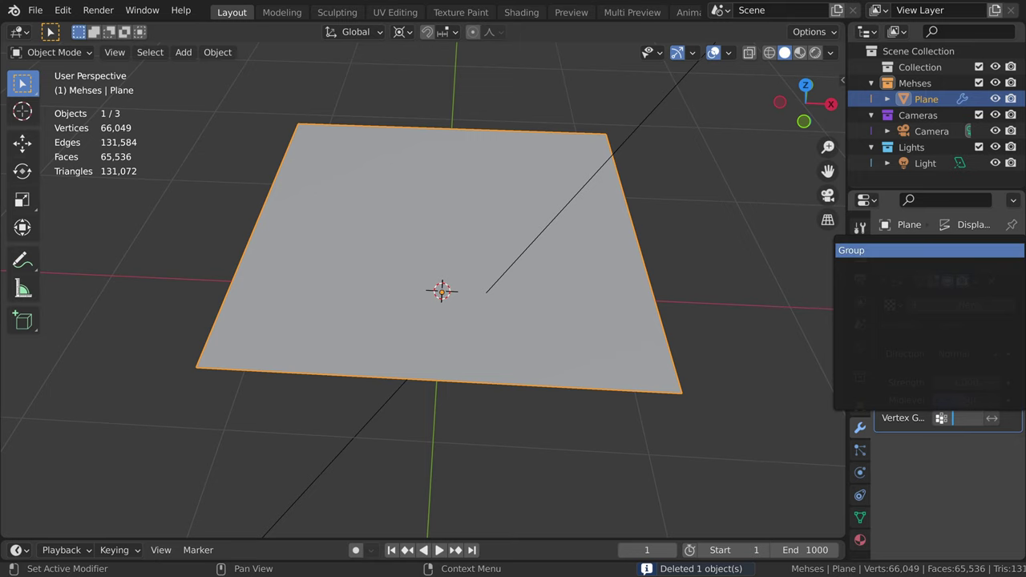
click(851, 250)
Step: Adjust the Displace modifier's strength and switch the viewport to Material Preview shading
middle_drag(652, 306, 569, 340)
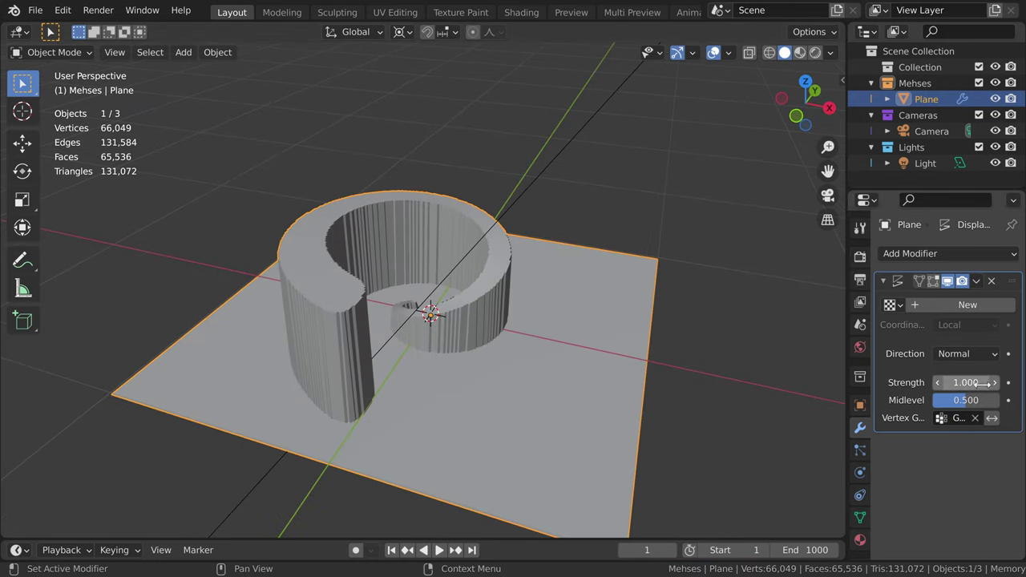
drag(967, 383, 909, 359)
mouse_move(762, 365)
middle_down()
mouse_move(570, 385)
mouse_move(545, 360)
mouse_move(694, 299)
mouse_move(635, 400)
mouse_move(555, 361)
mouse_move(418, 337)
mouse_move(567, 423)
mouse_move(465, 407)
mouse_move(555, 393)
mouse_move(499, 376)
mouse_move(523, 318)
mouse_move(498, 322)
mouse_move(547, 324)
middle_up()
click(799, 53)
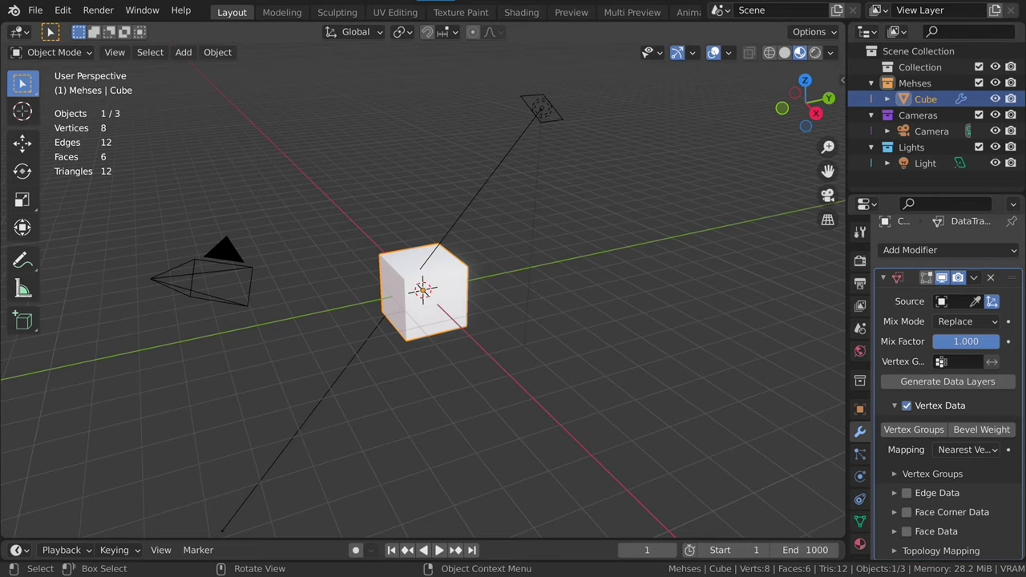
Step: Enable Edge Data, Face Corner Data and Face Data instead of Vertex Data in the cube's Data Transfer modifier and examine their options
scroll(930, 344, down, 3)
scroll(930, 345, down, 1)
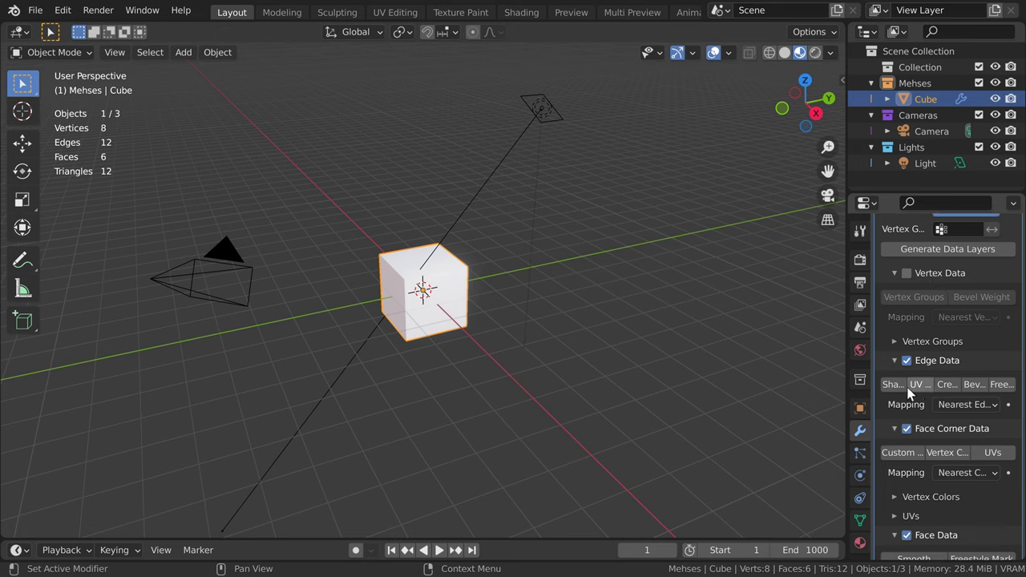
scroll(990, 451, down, 3)
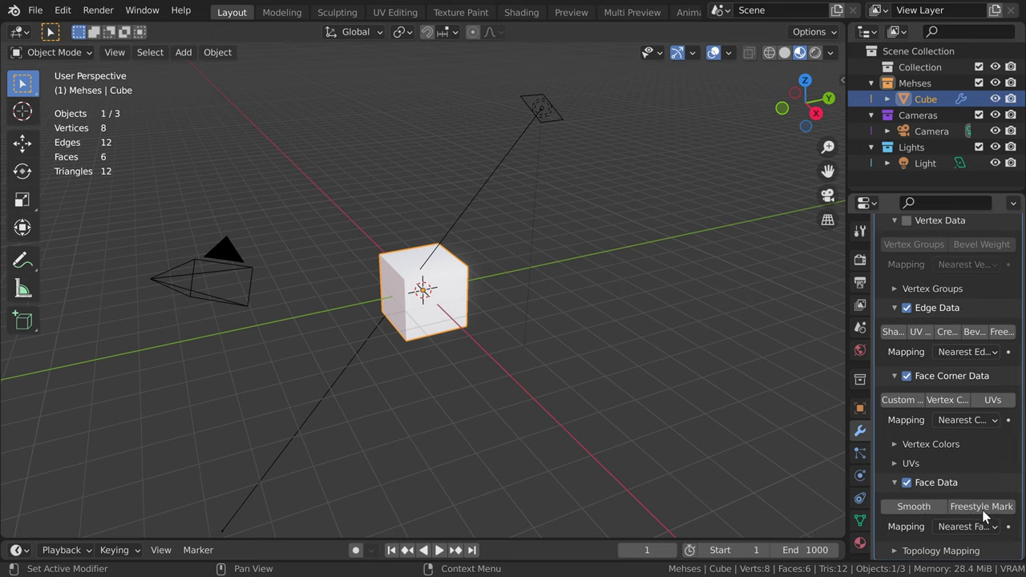
scroll(989, 477, up, 3)
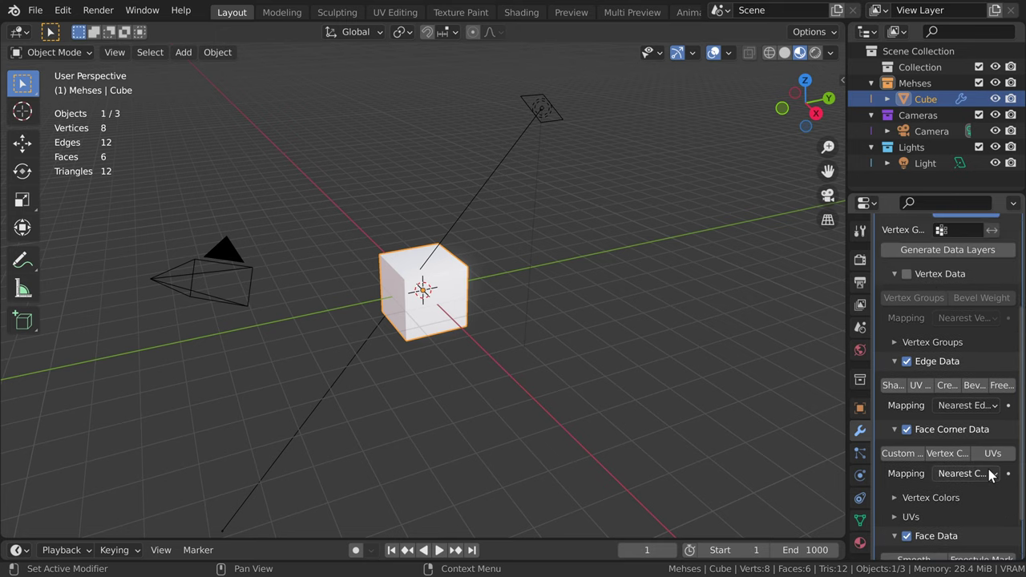
scroll(907, 501, down, 2)
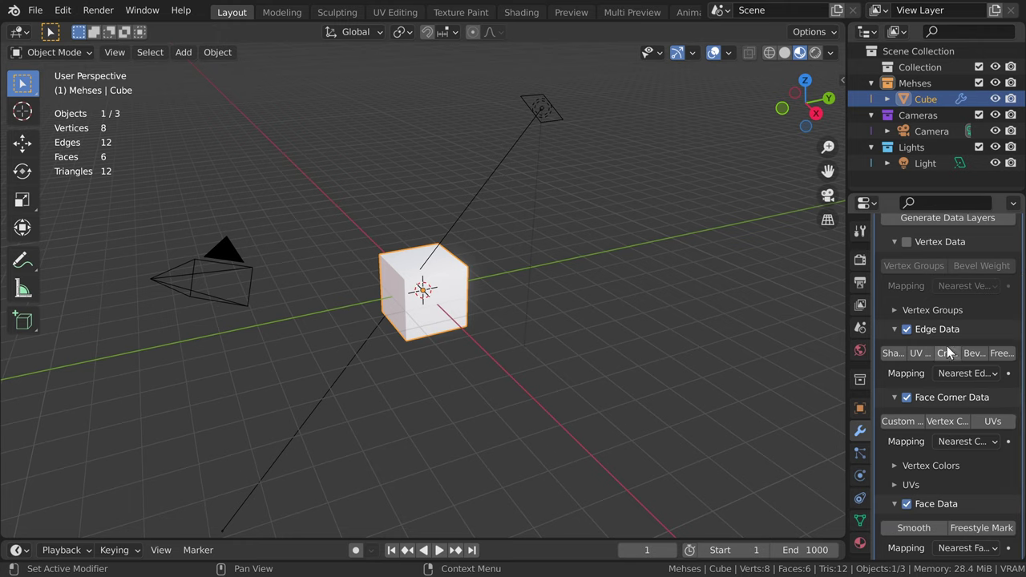
click(908, 329)
click(908, 329)
click(907, 329)
click(908, 330)
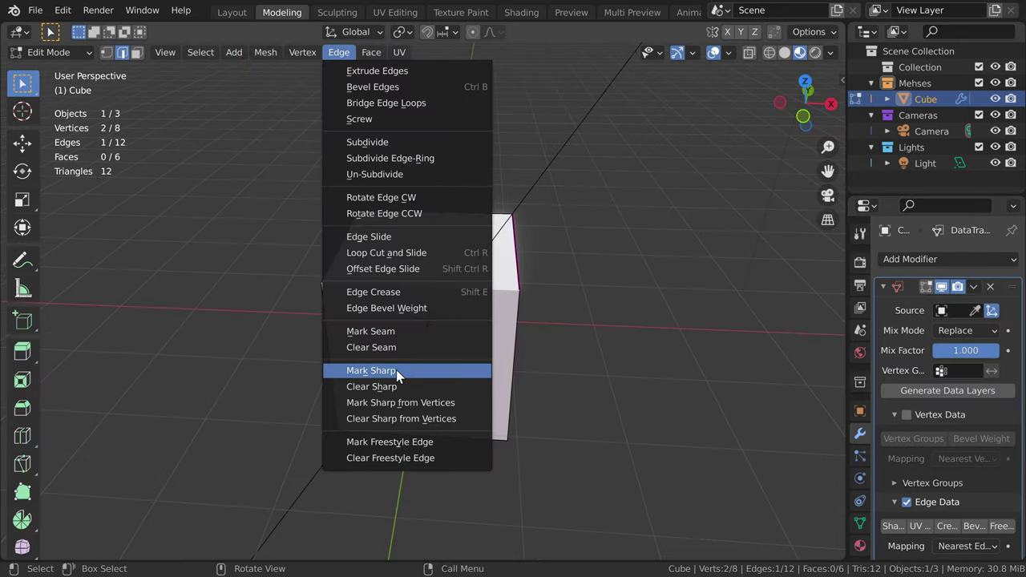
Step: Mark the cube's selected edge as sharp and the rounded mesh's selected edges as a seam
click(396, 371)
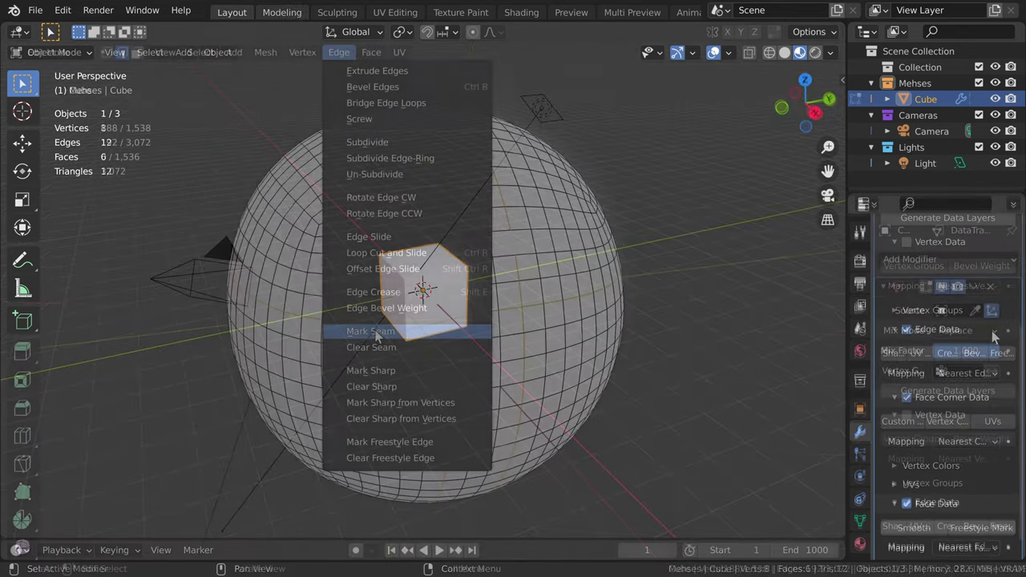
click(401, 332)
key(a)
key(alt+a)
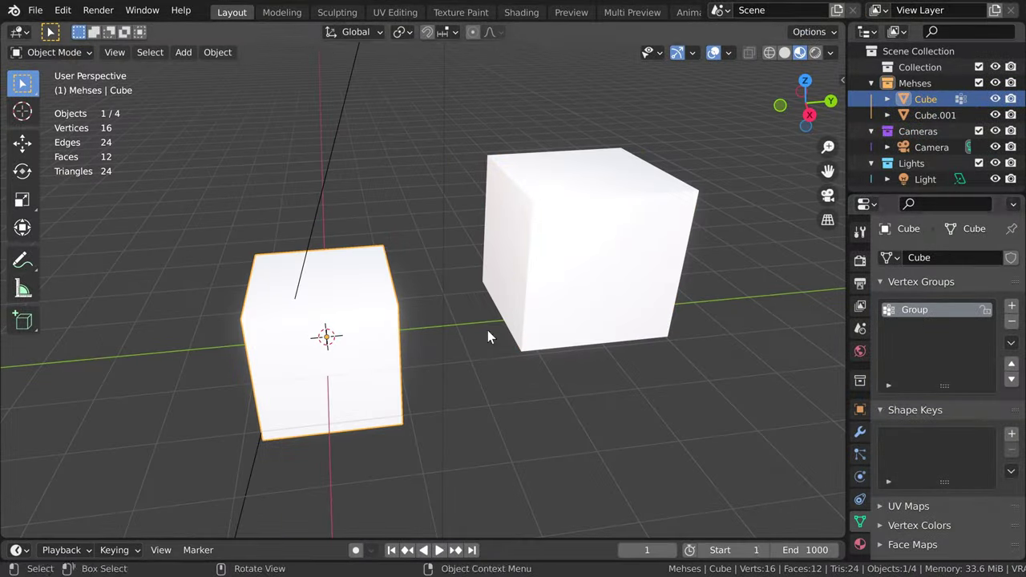
Step: Show the two cubes together in Edit Mode to compare their vertex weights
click(489, 333)
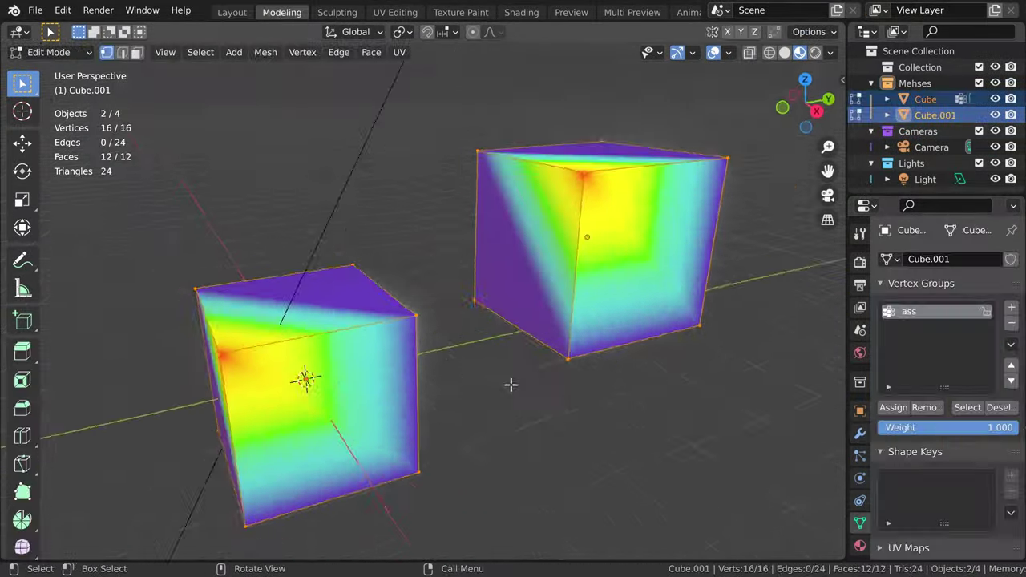